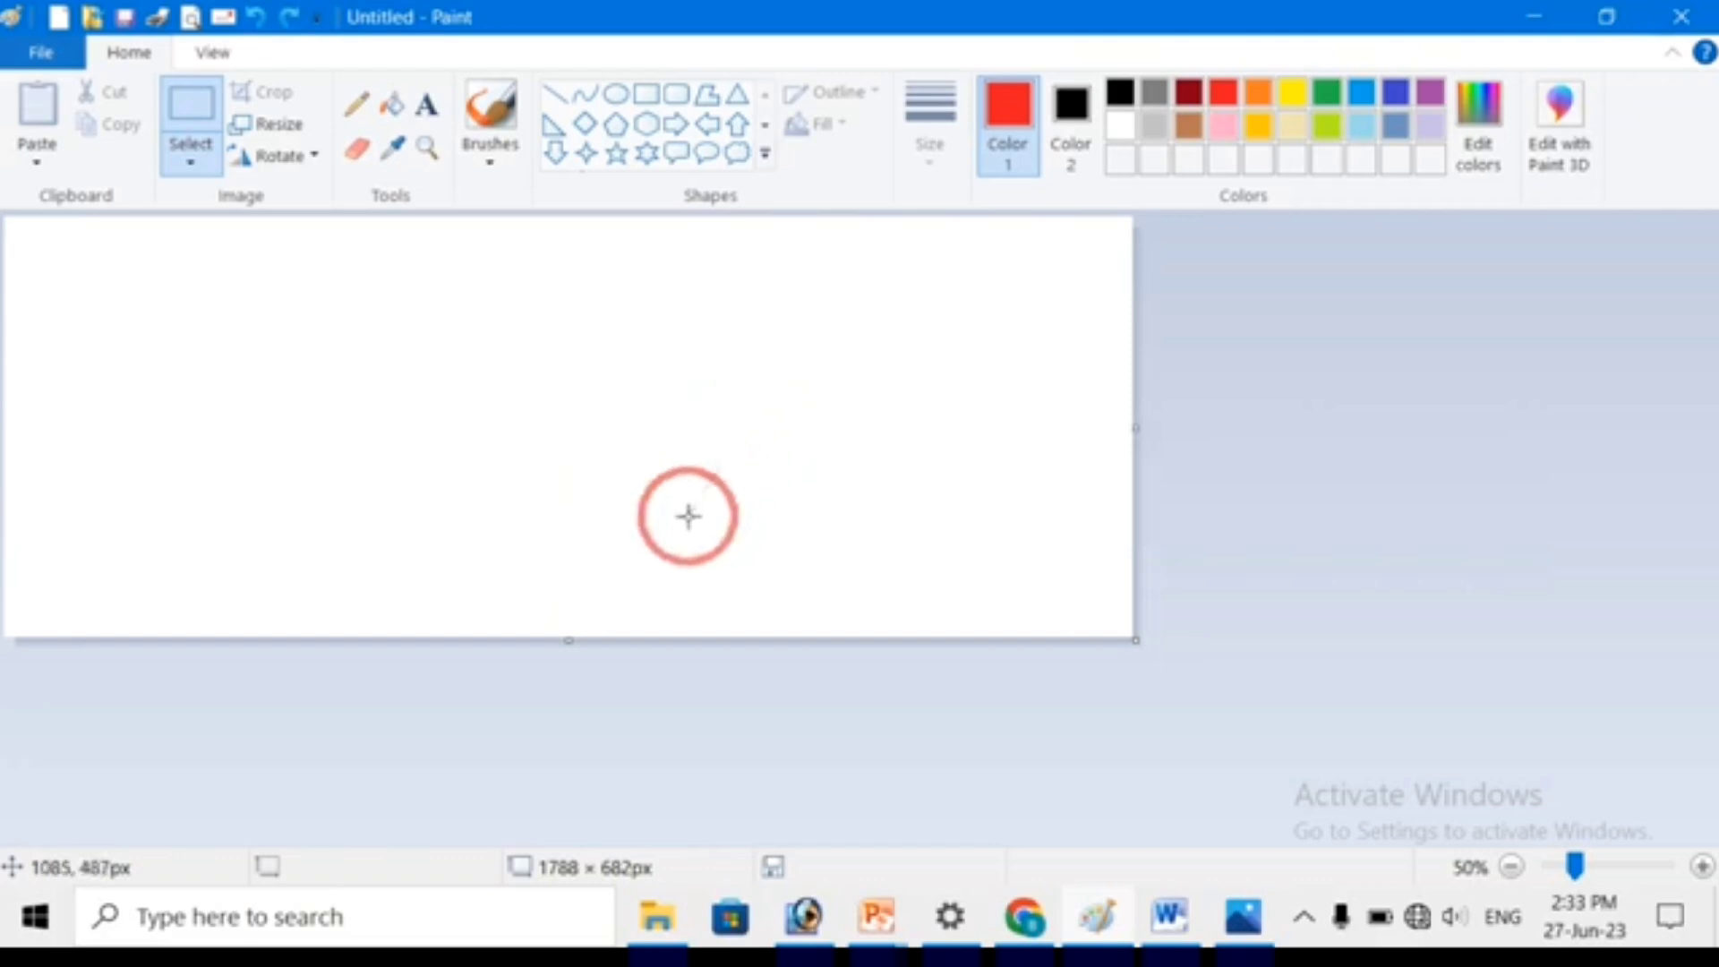
Draw three red rectangle outlines side by side, the last 145 × 221px, then select all.
click(646, 93)
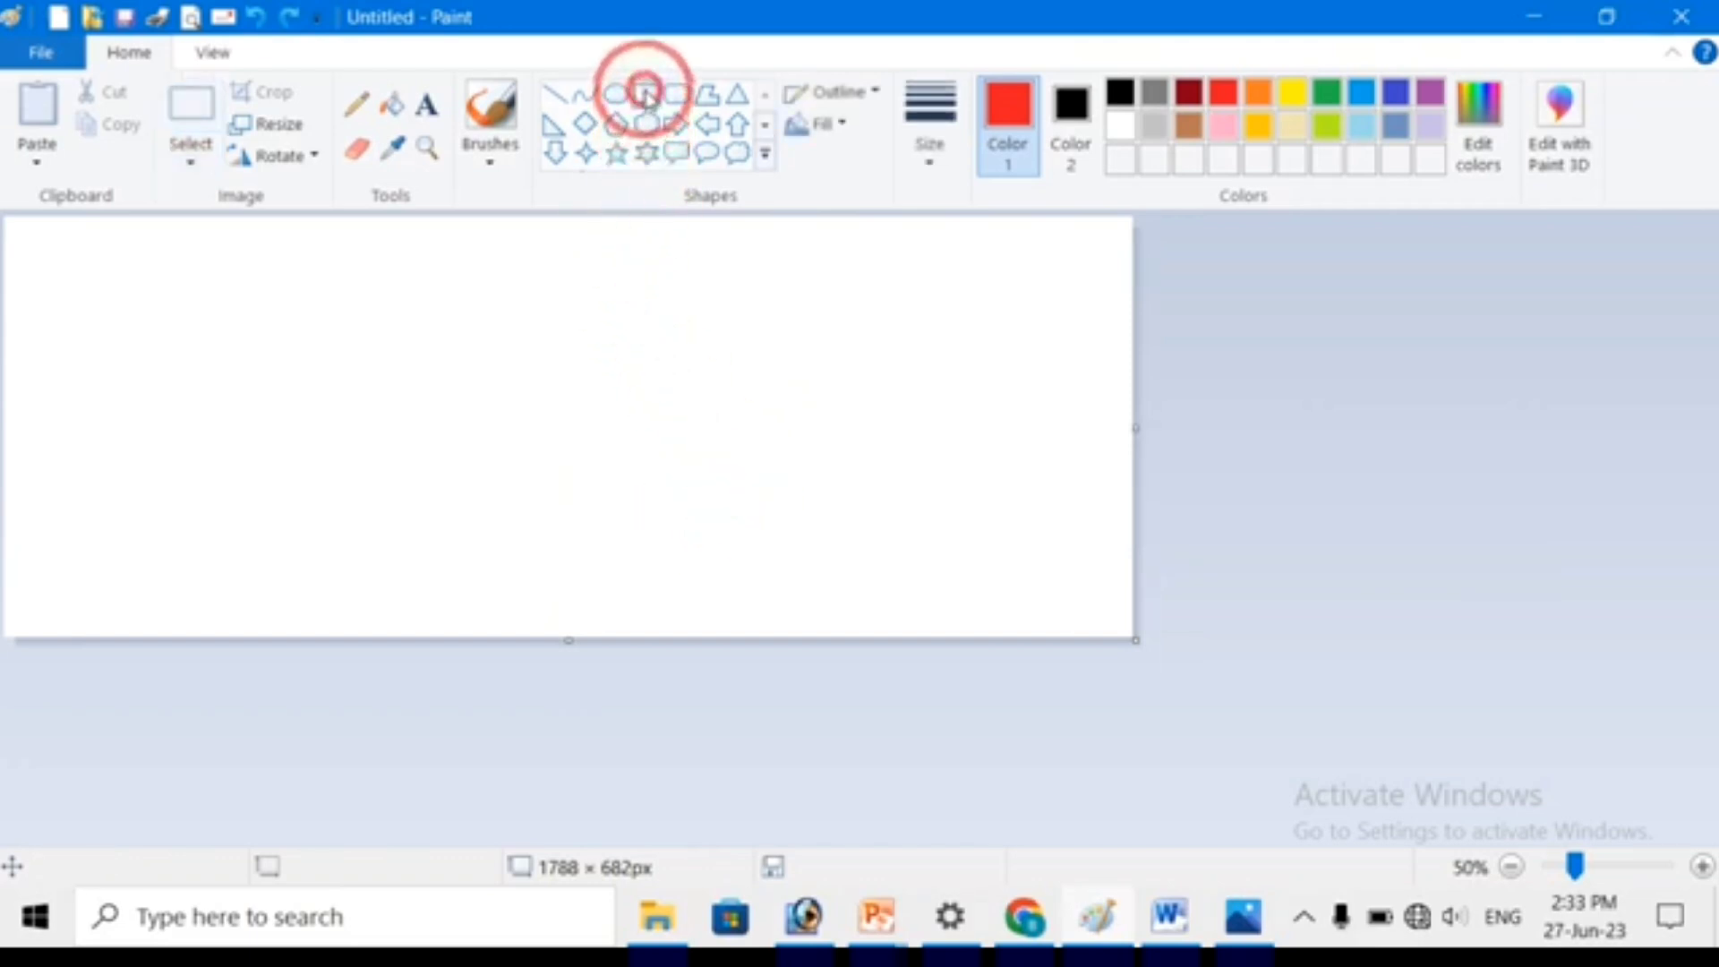
drag(313, 306, 469, 516)
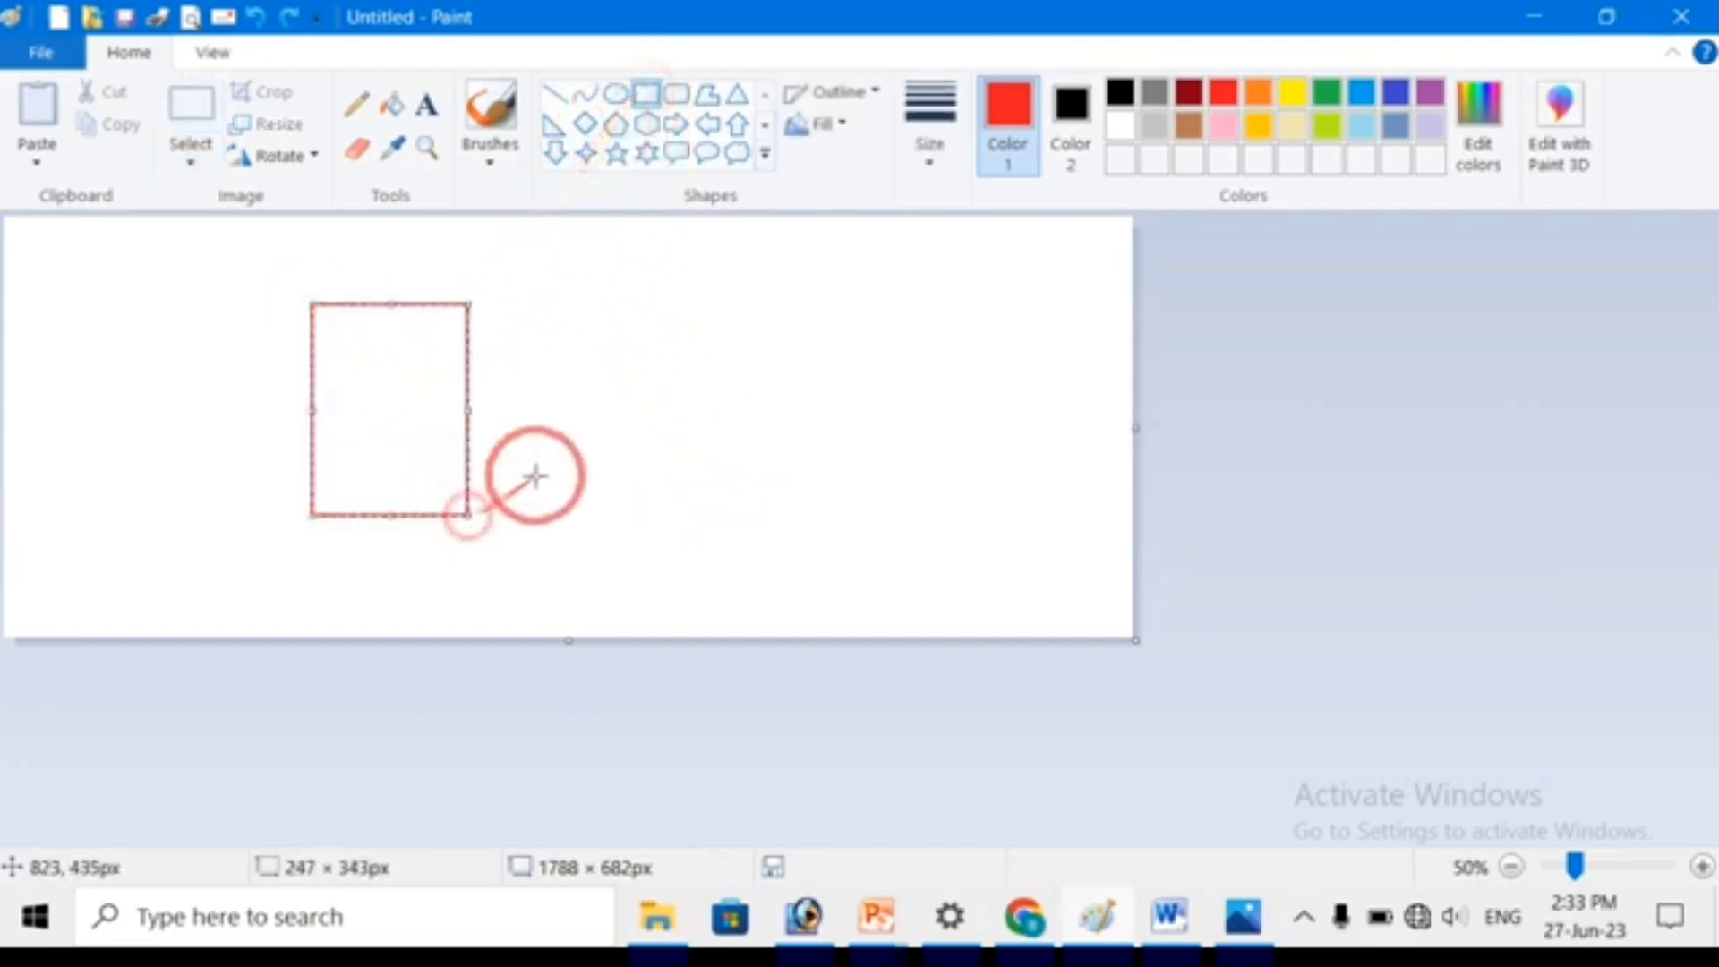
drag(600, 336, 702, 502)
drag(822, 366, 914, 502)
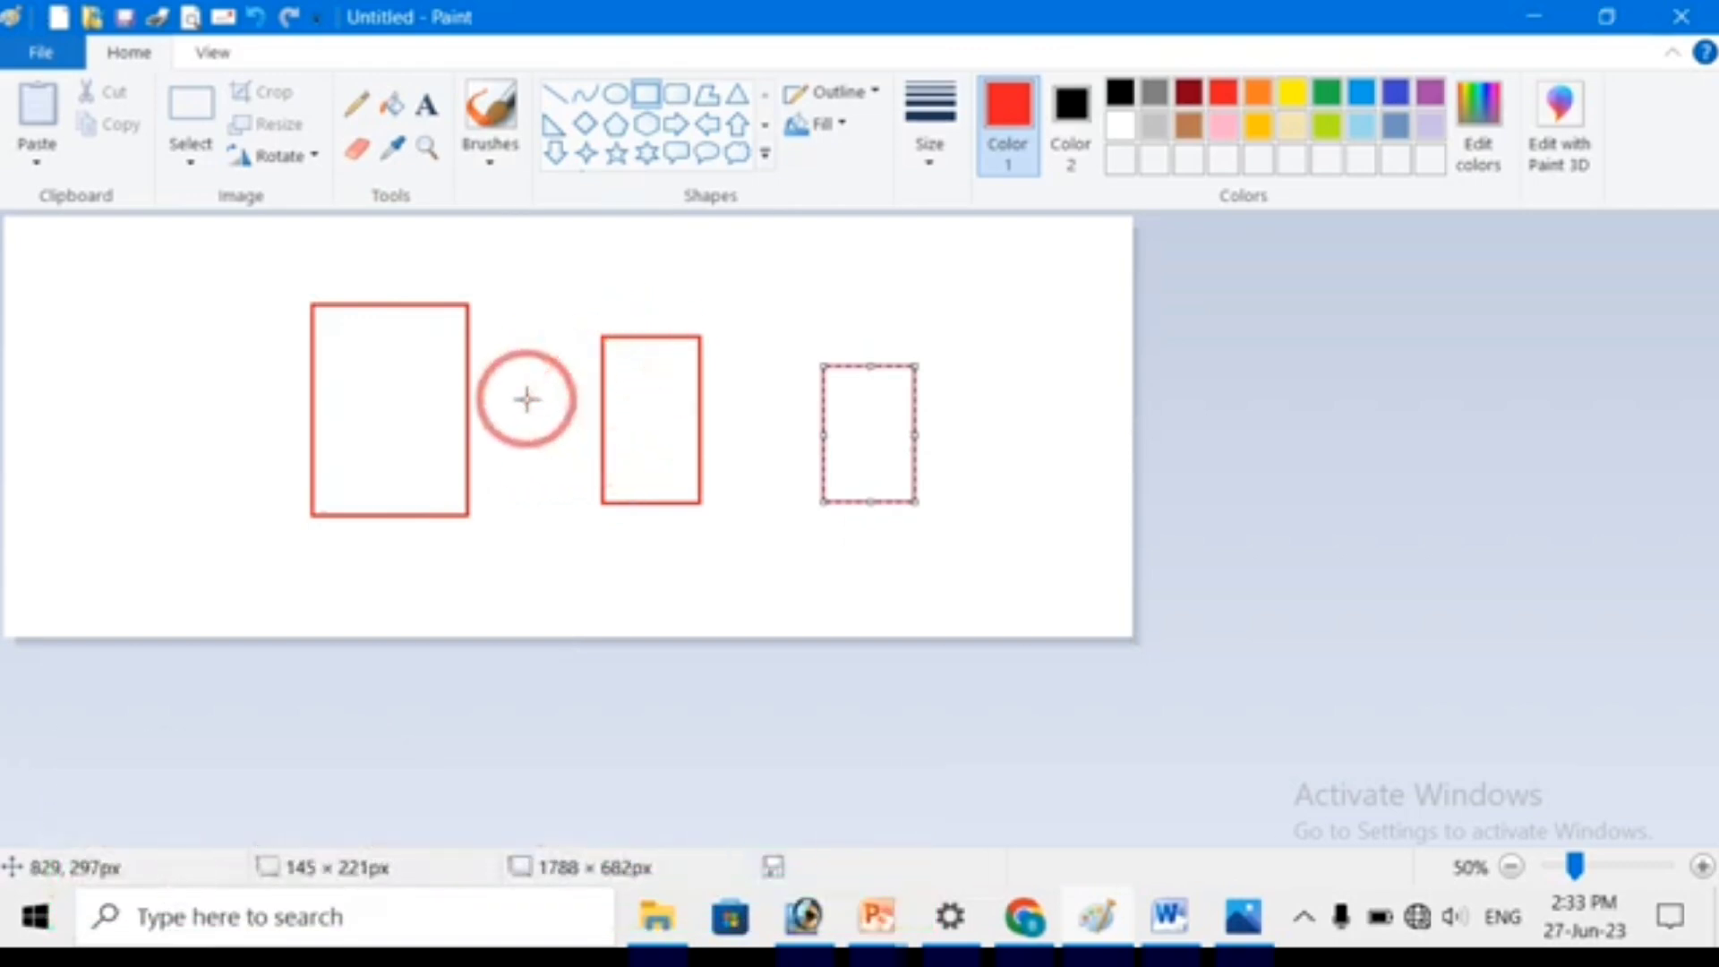
key(ctrl+a)
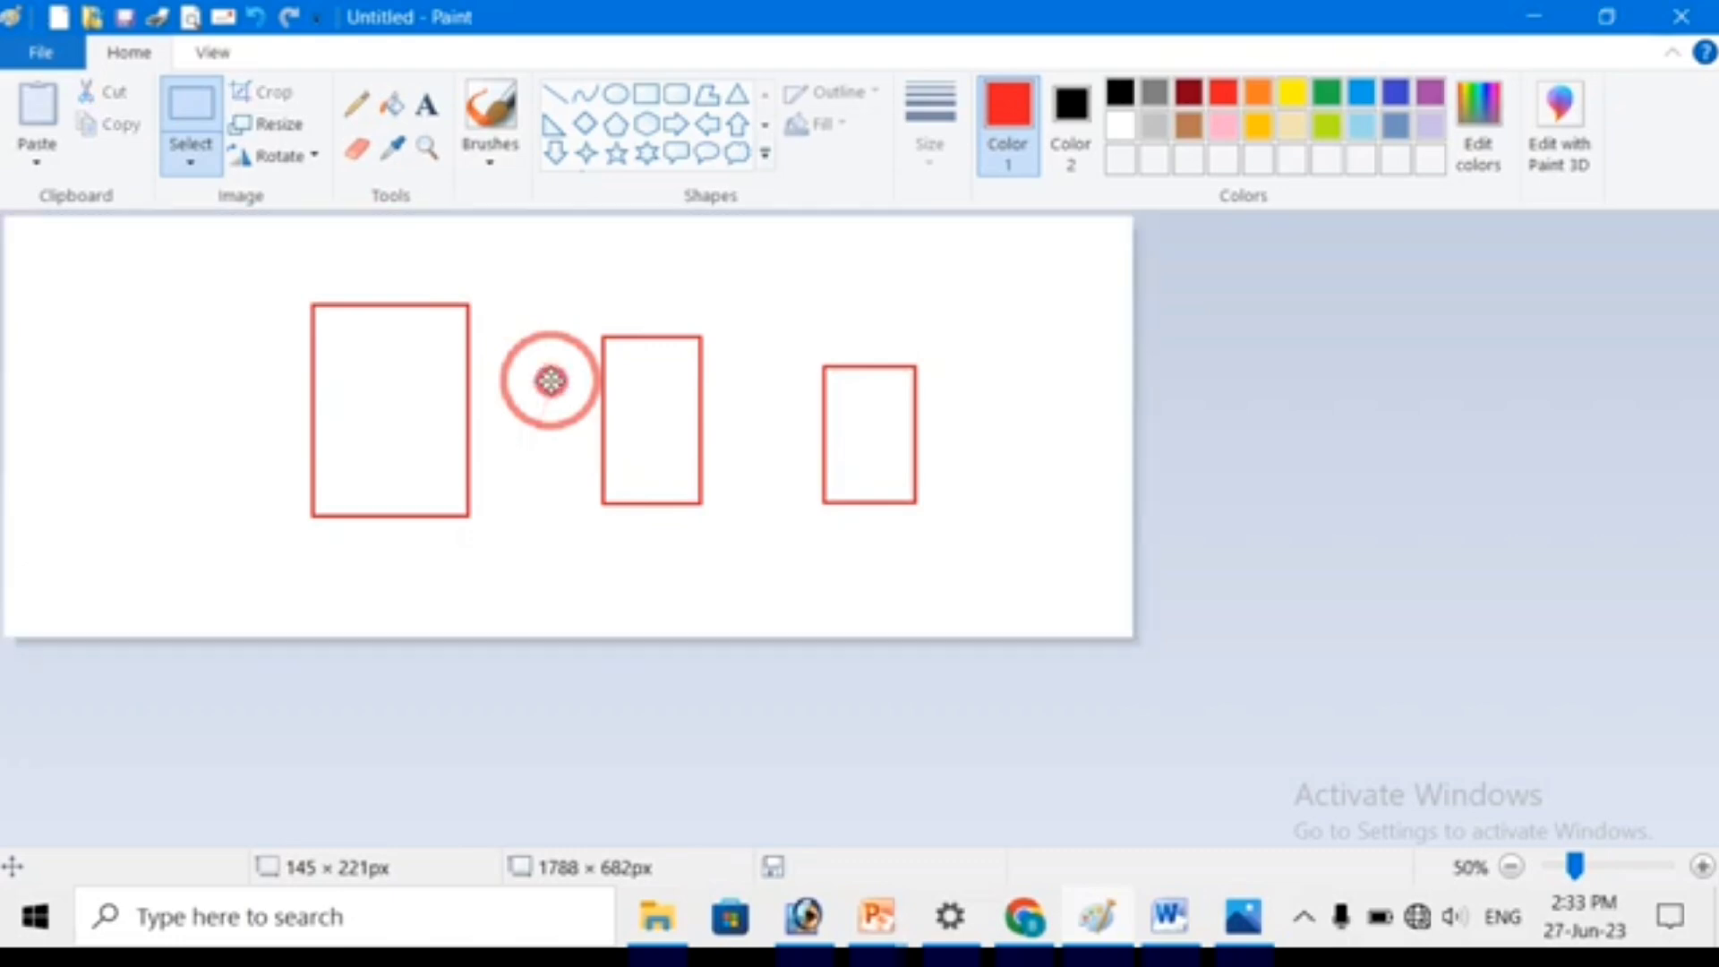
Nudge the whole selected picture up-left, then slightly back up-right.
mouse_move(551, 382)
mouse_down()
mouse_move(527, 357)
mouse_move(552, 386)
mouse_up()
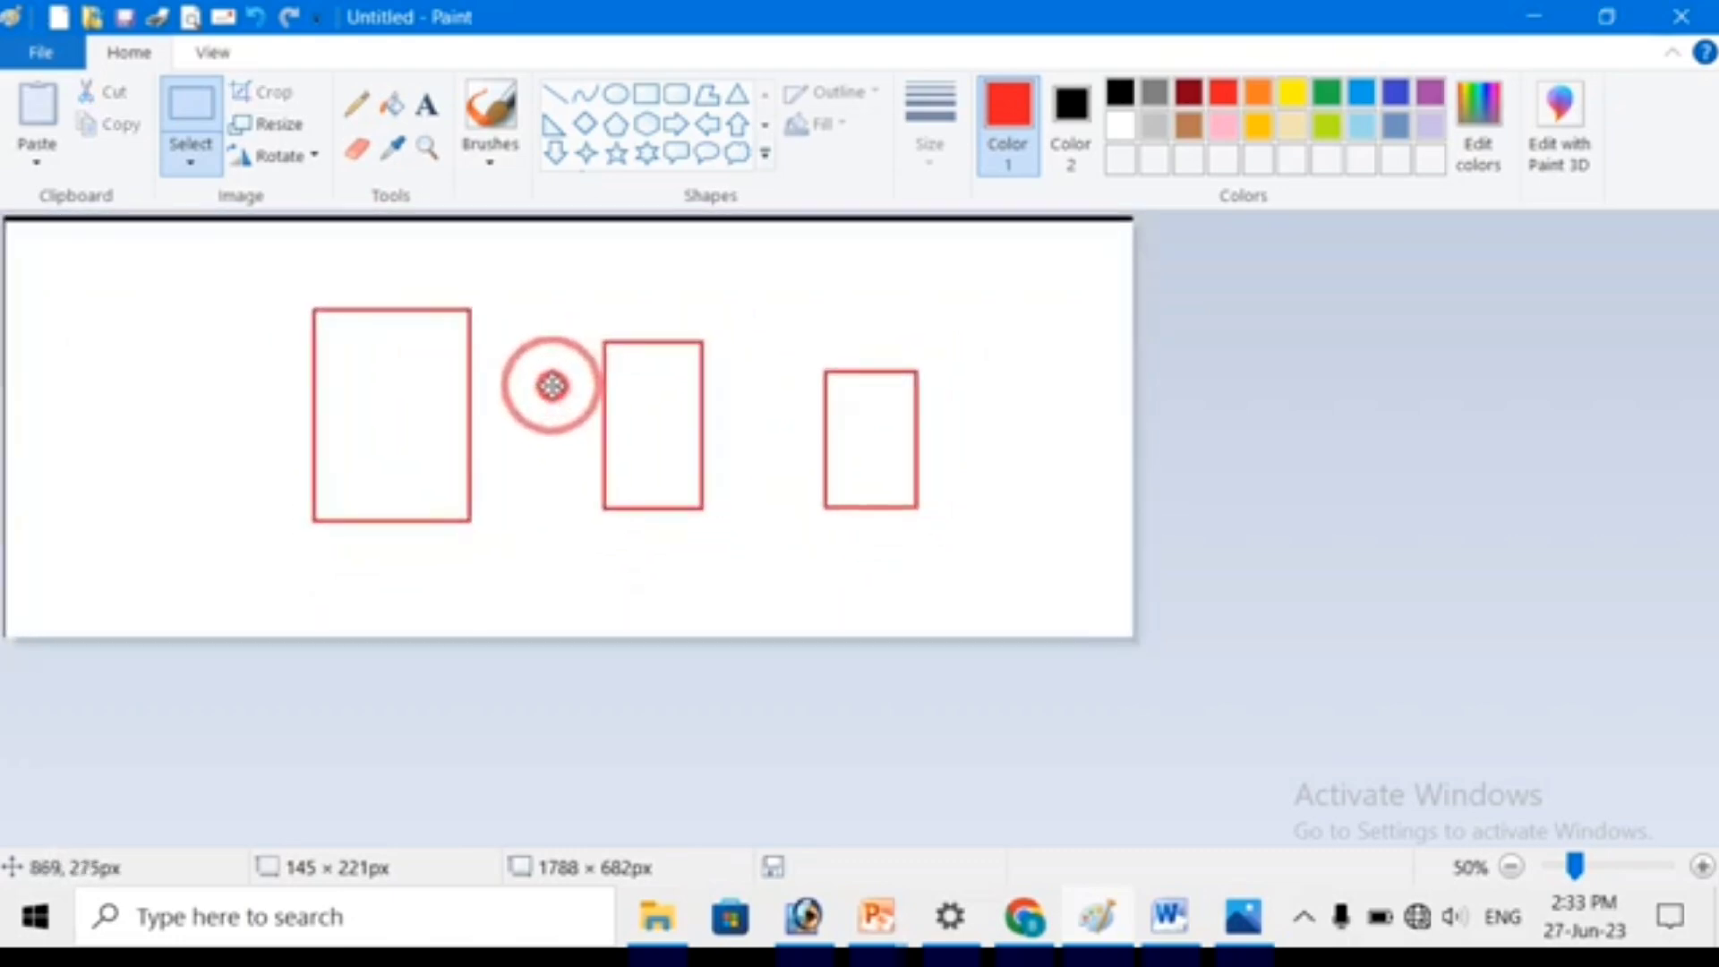
drag(552, 386, 552, 379)
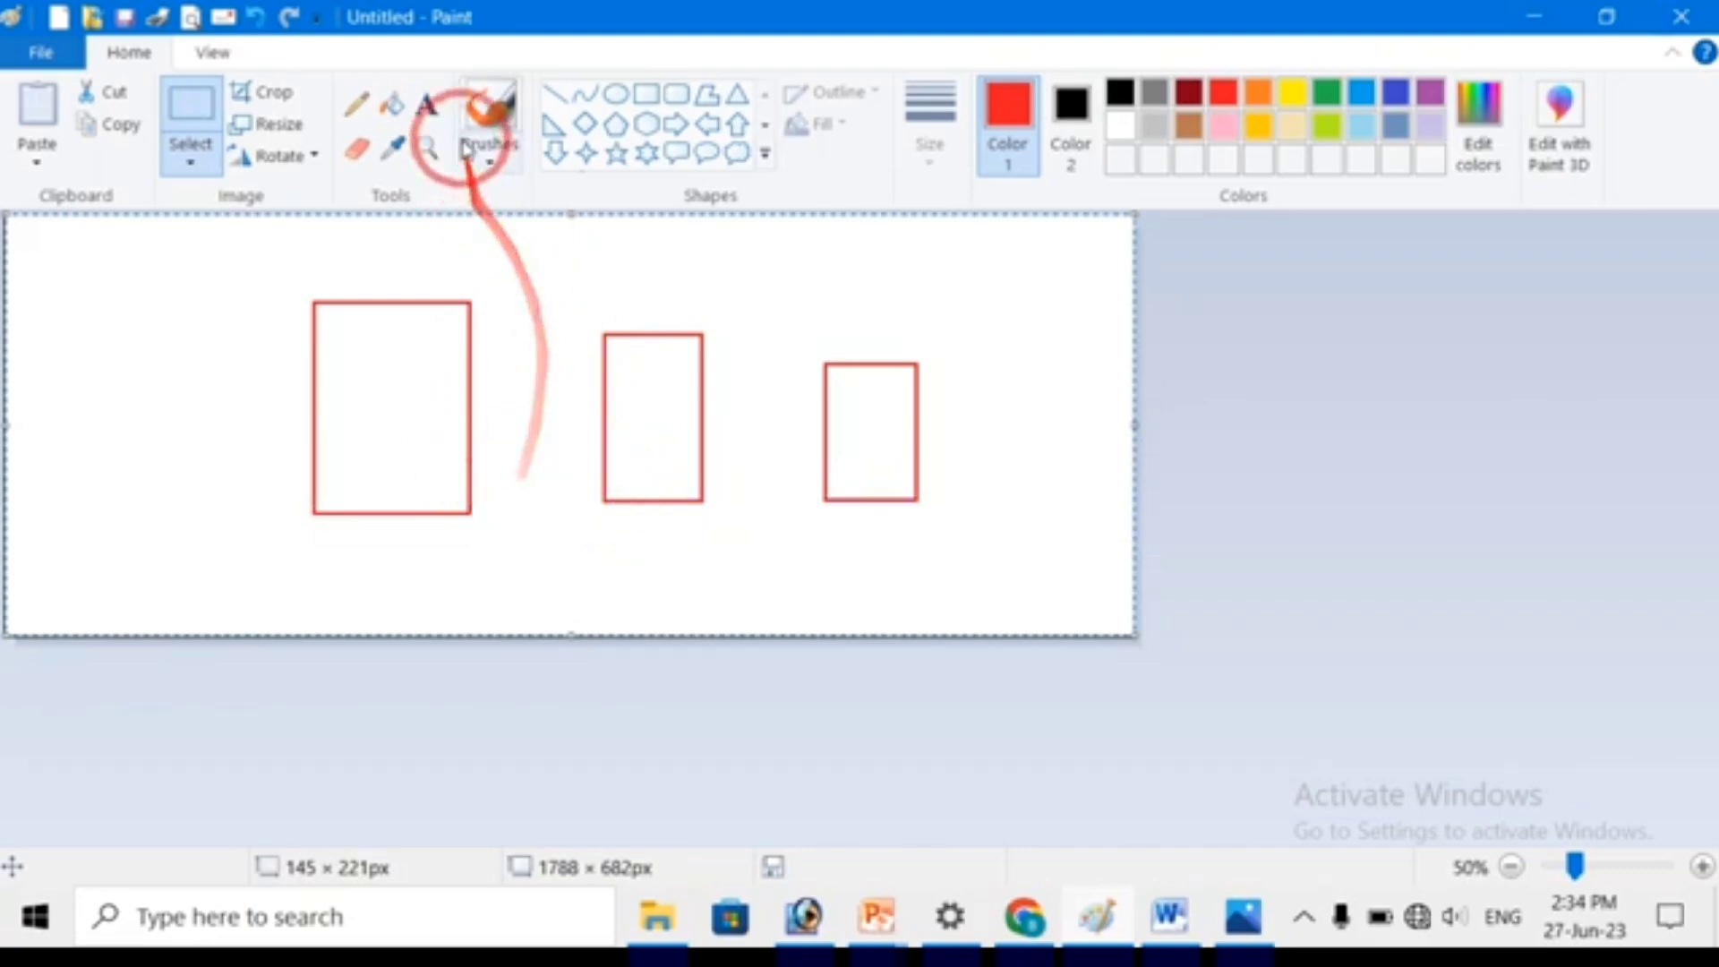
Add a text box above the rectangles containing 'sdfsdfsdfsd' in bold Wide Latin.
click(427, 105)
drag(347, 252, 768, 311)
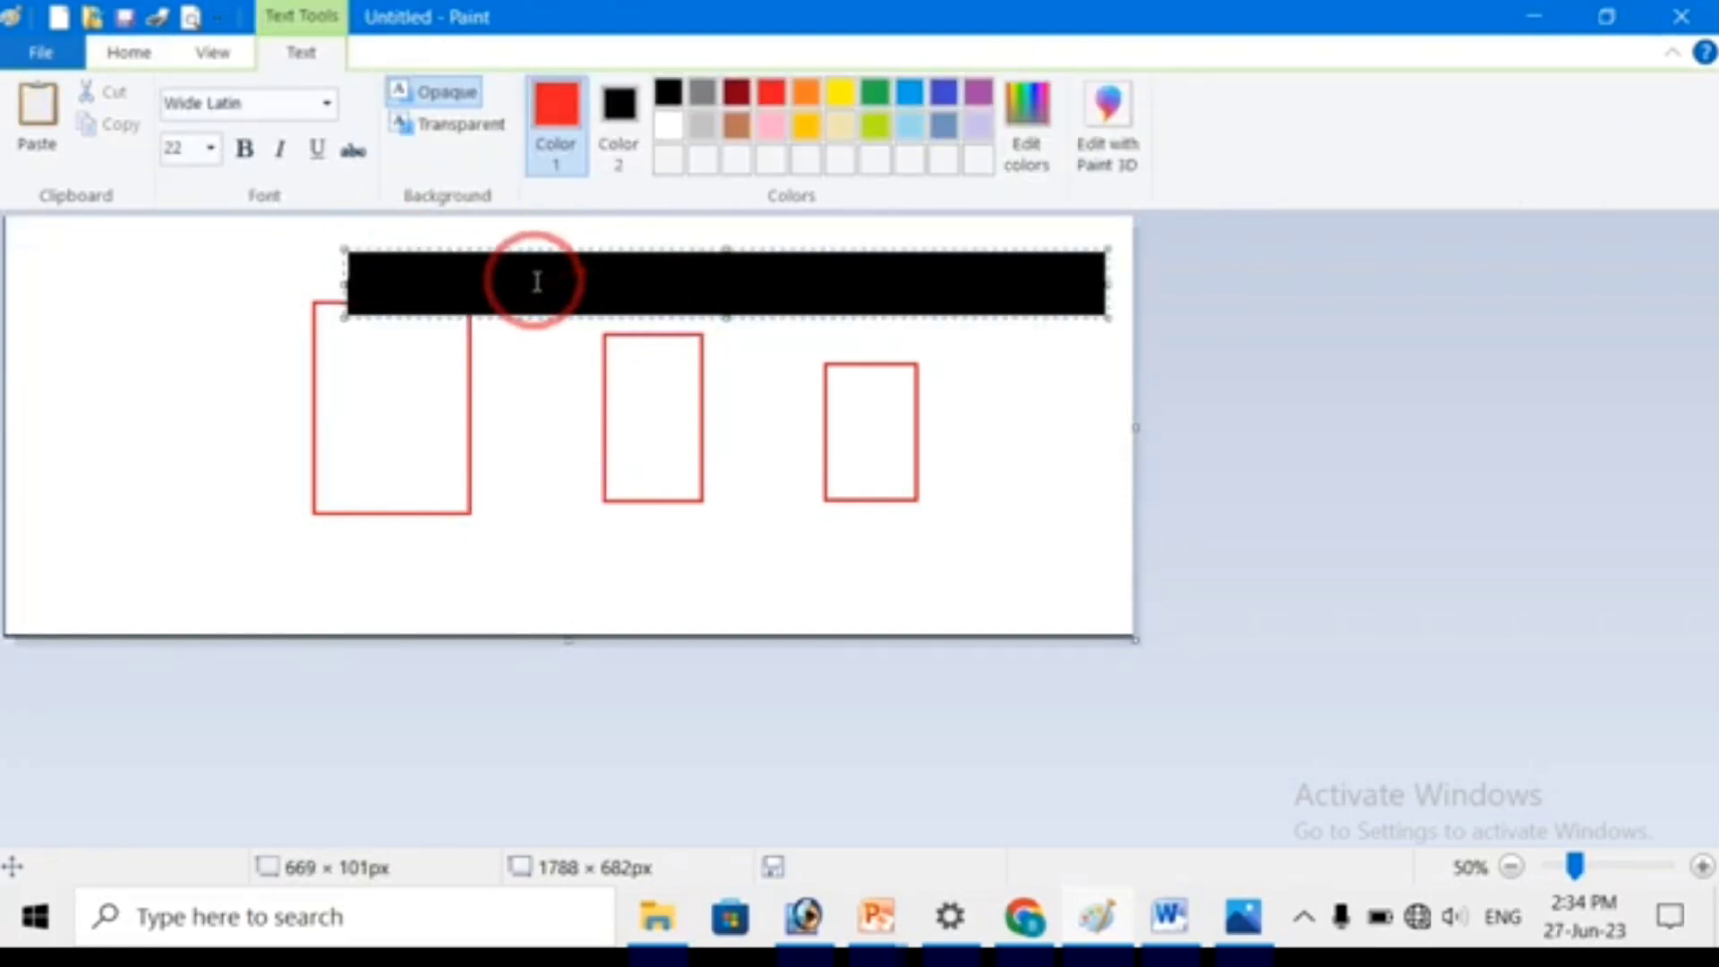
text(dsfsdfsdf)
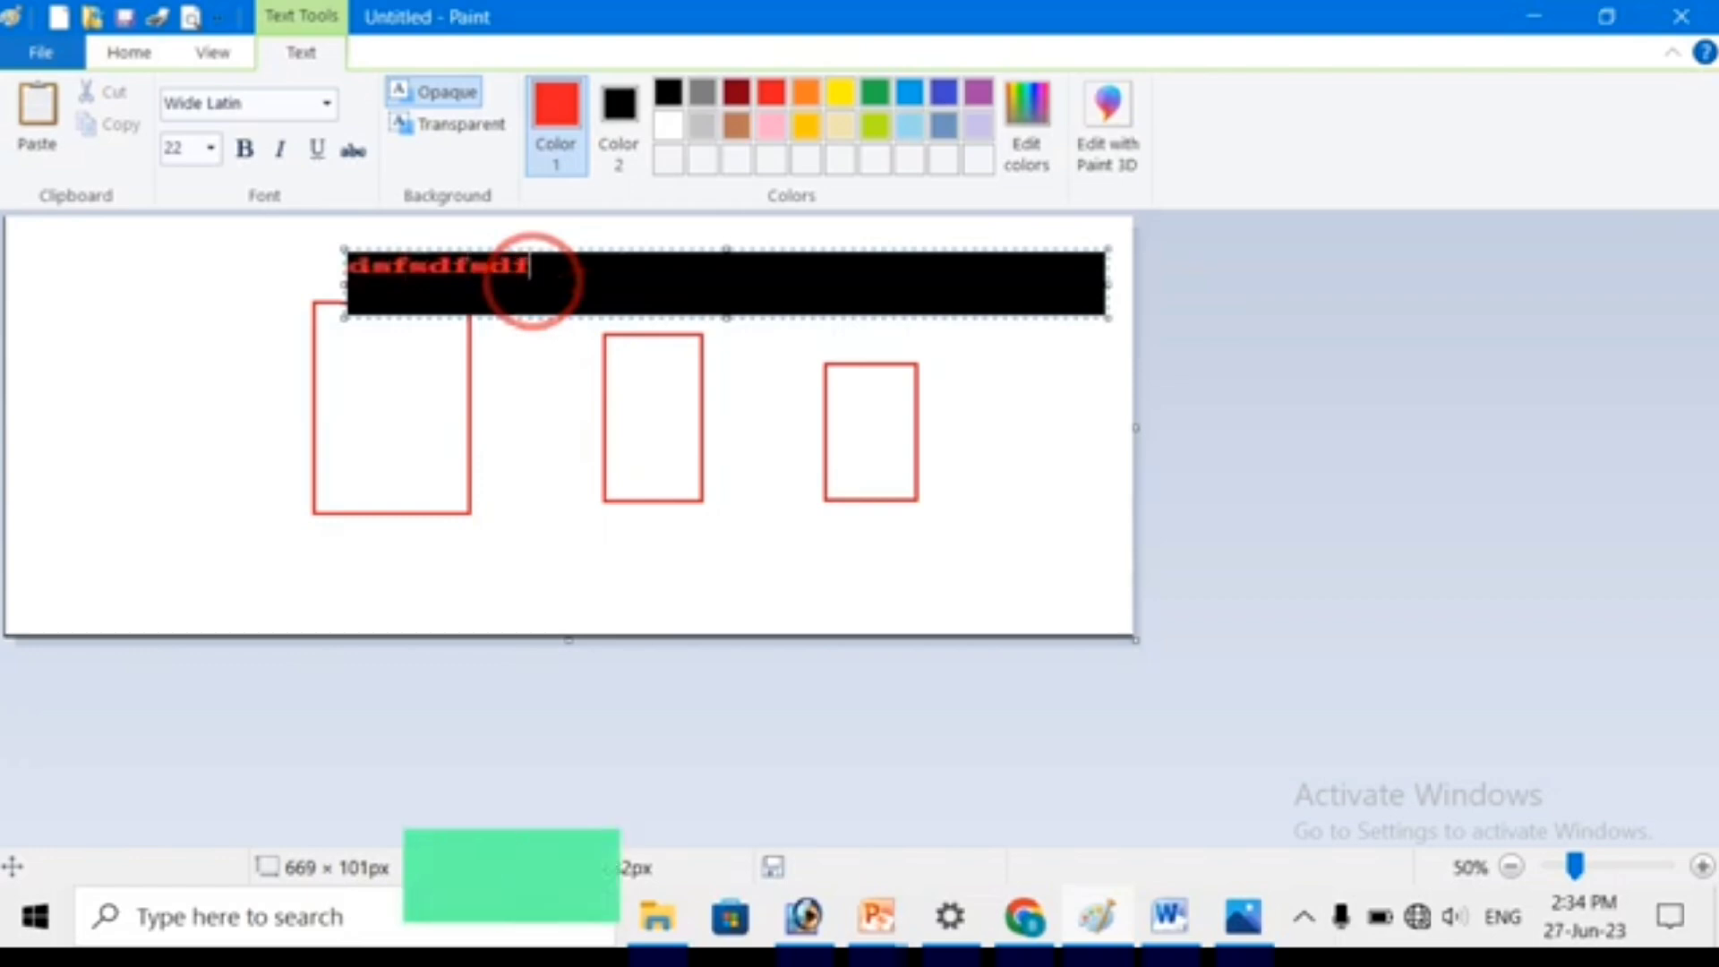
text(sdfsd)
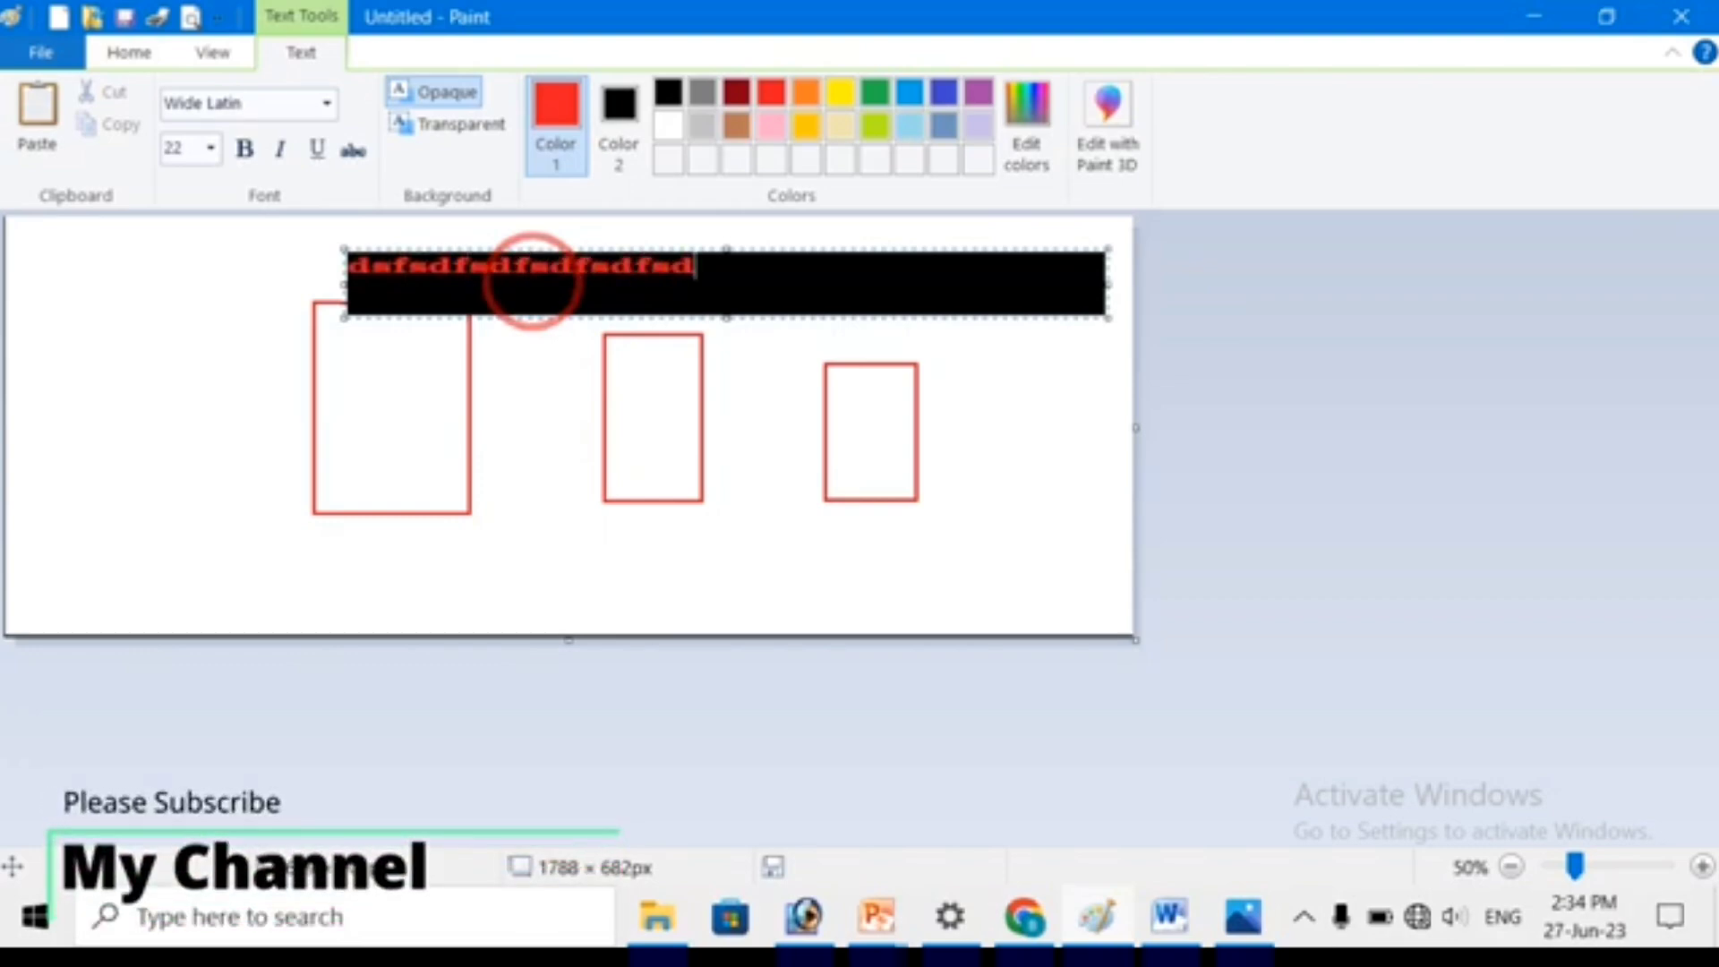
drag(699, 265, 341, 266)
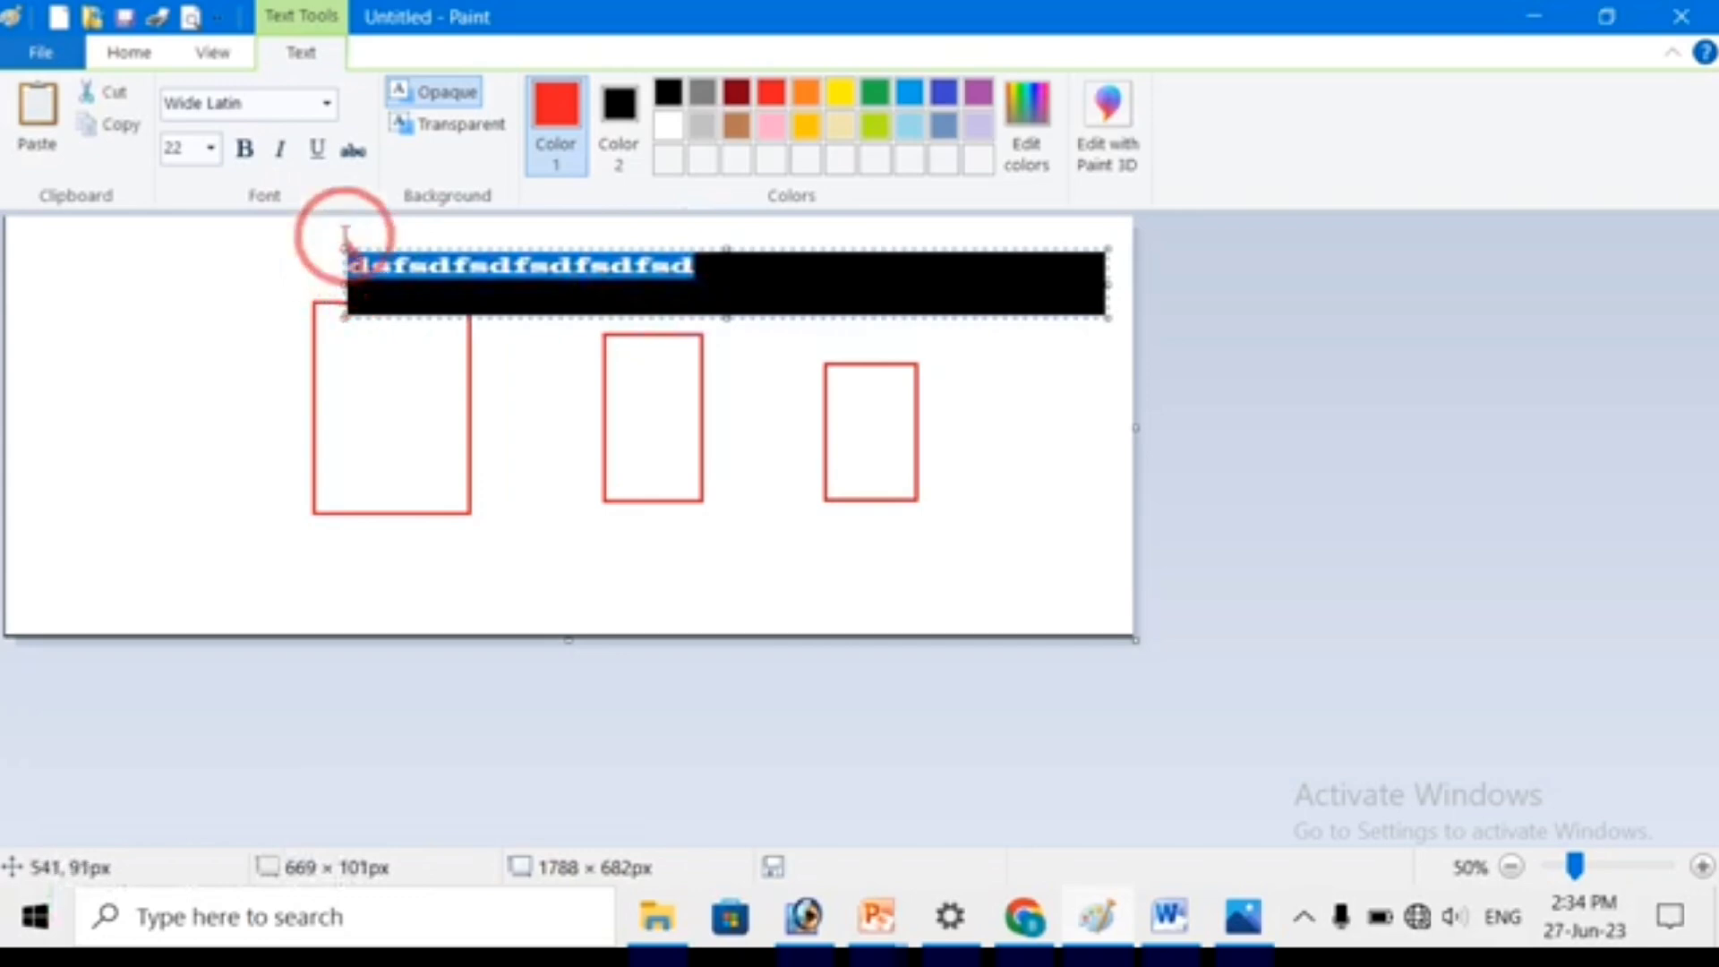
click(244, 161)
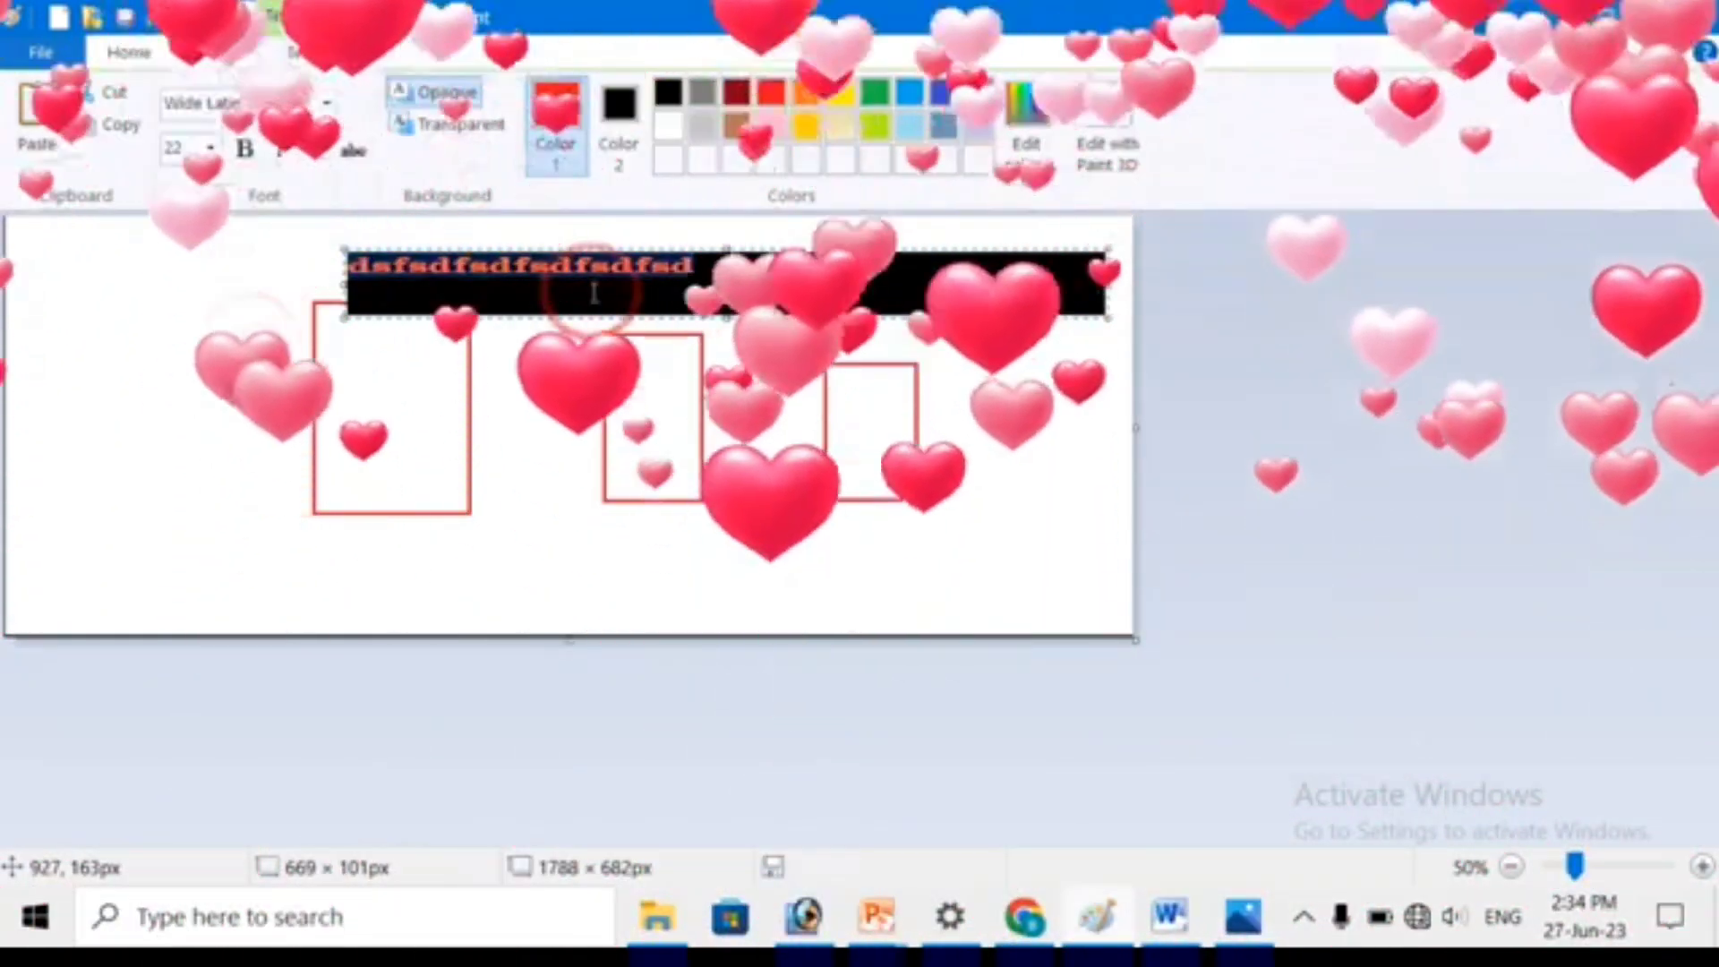
click(587, 265)
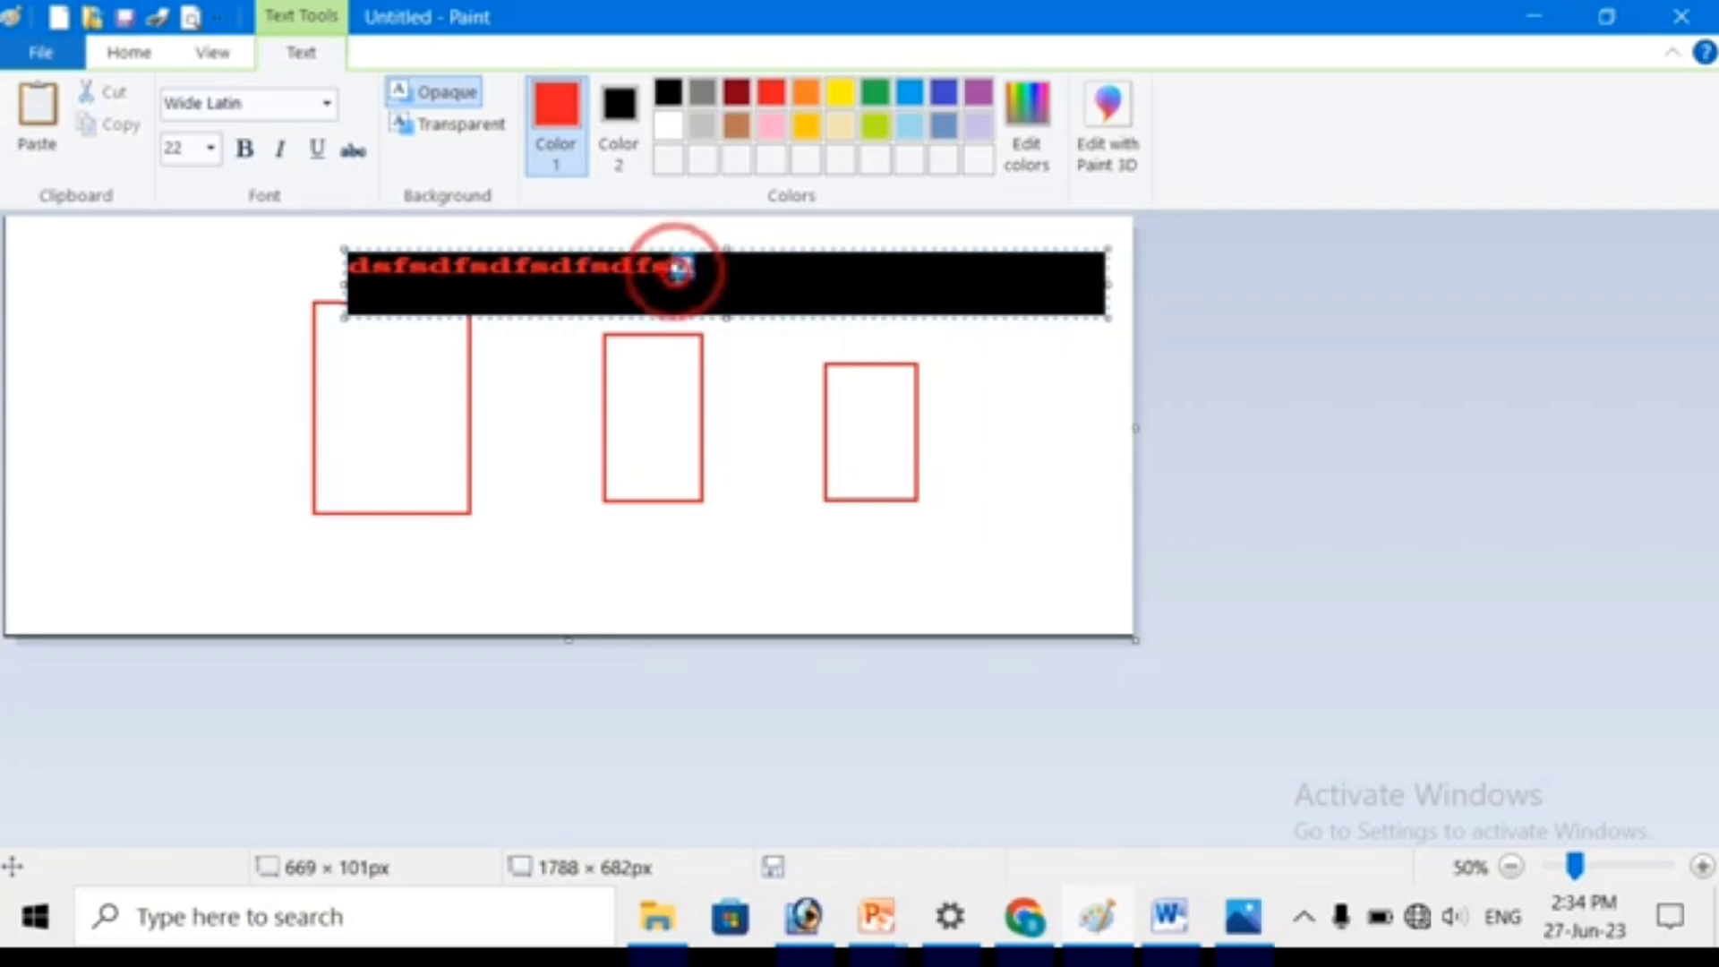
drag(692, 266, 473, 264)
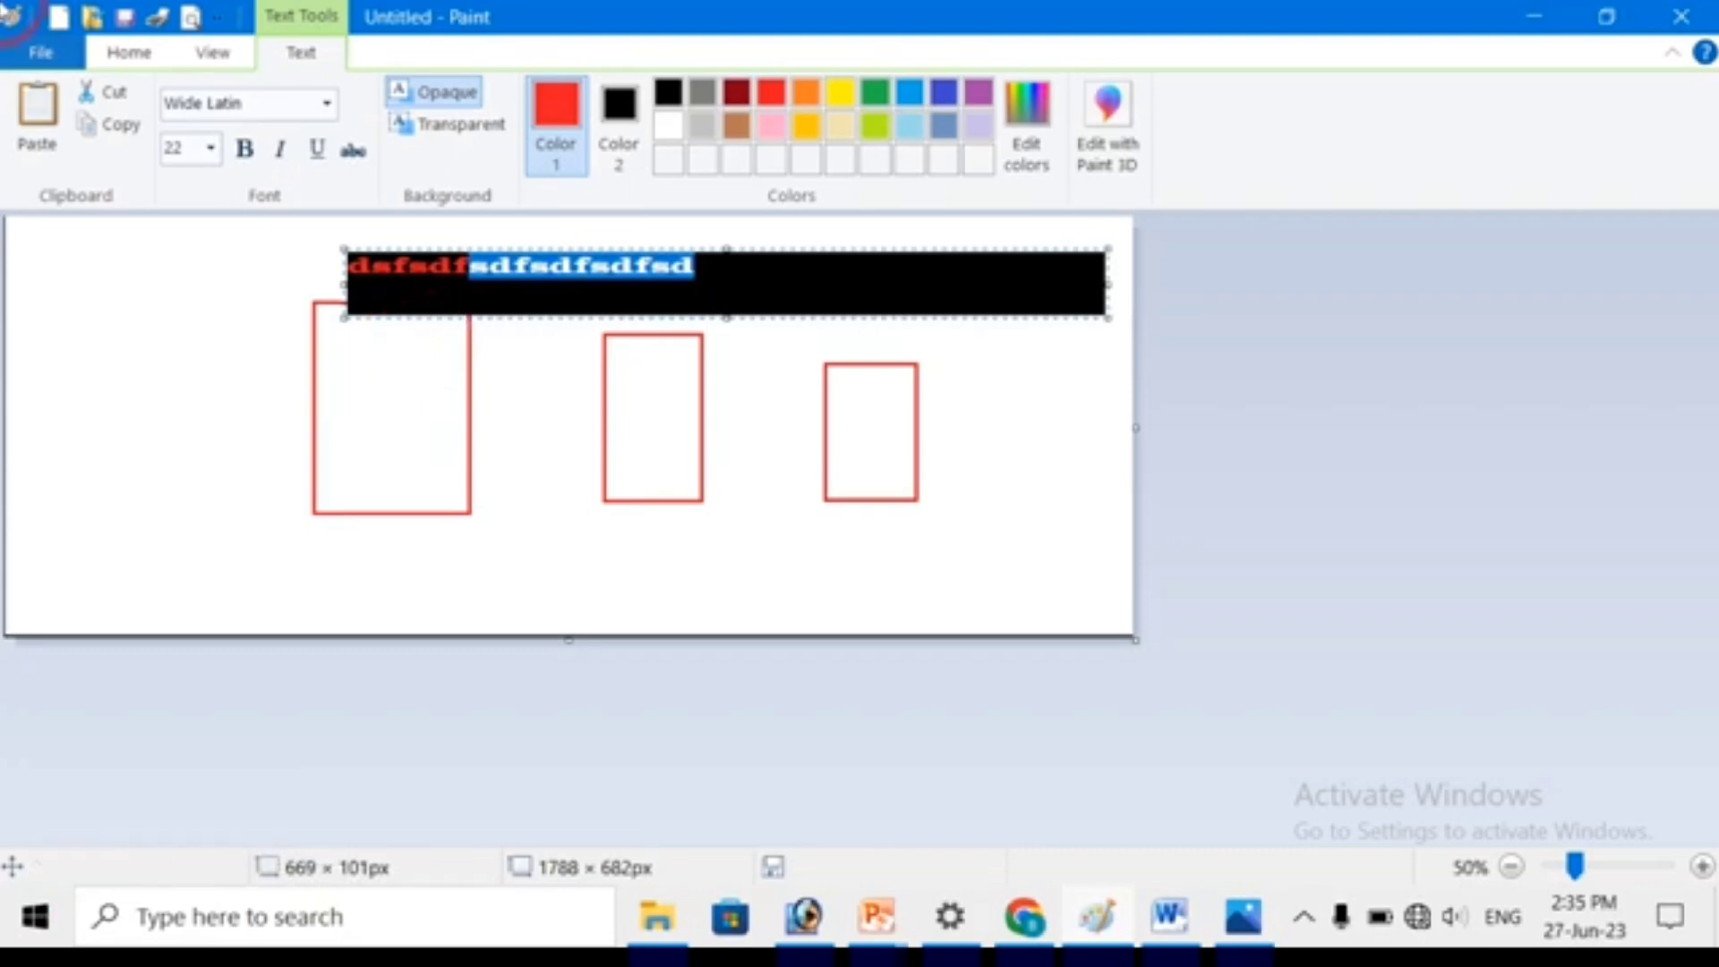
click(704, 275)
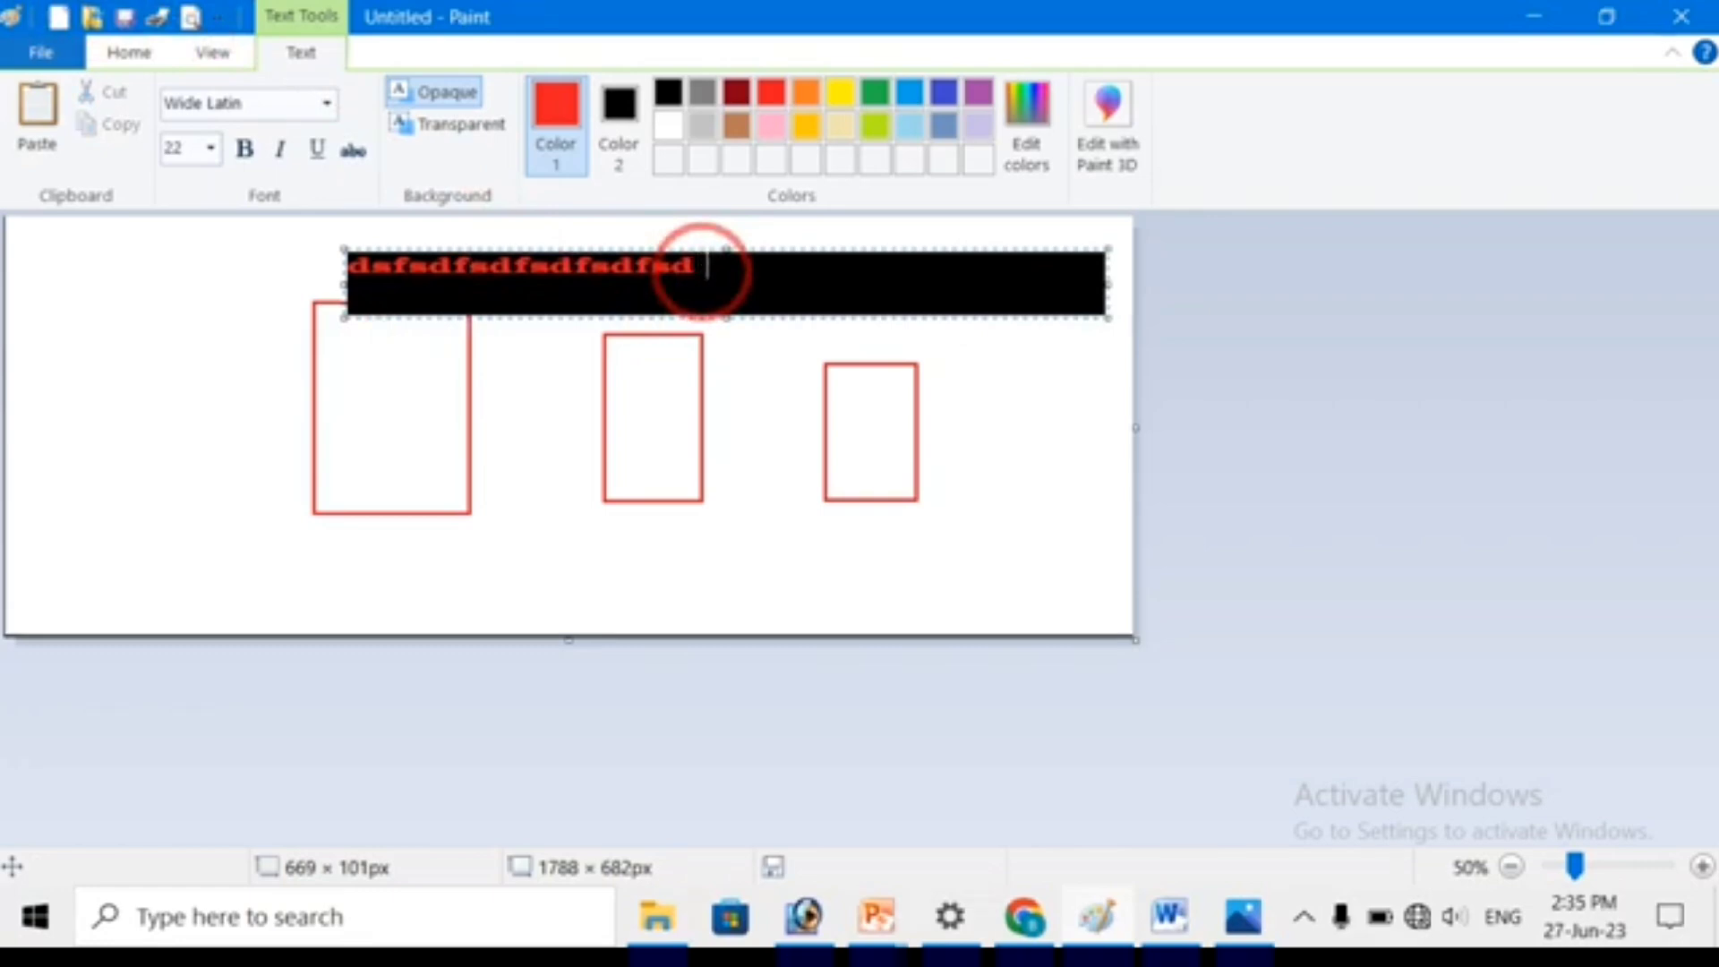
Keep typing 'sdf' placeholder letters until the text box wraps onto several lines.
text(sdfsdfsdfsd)
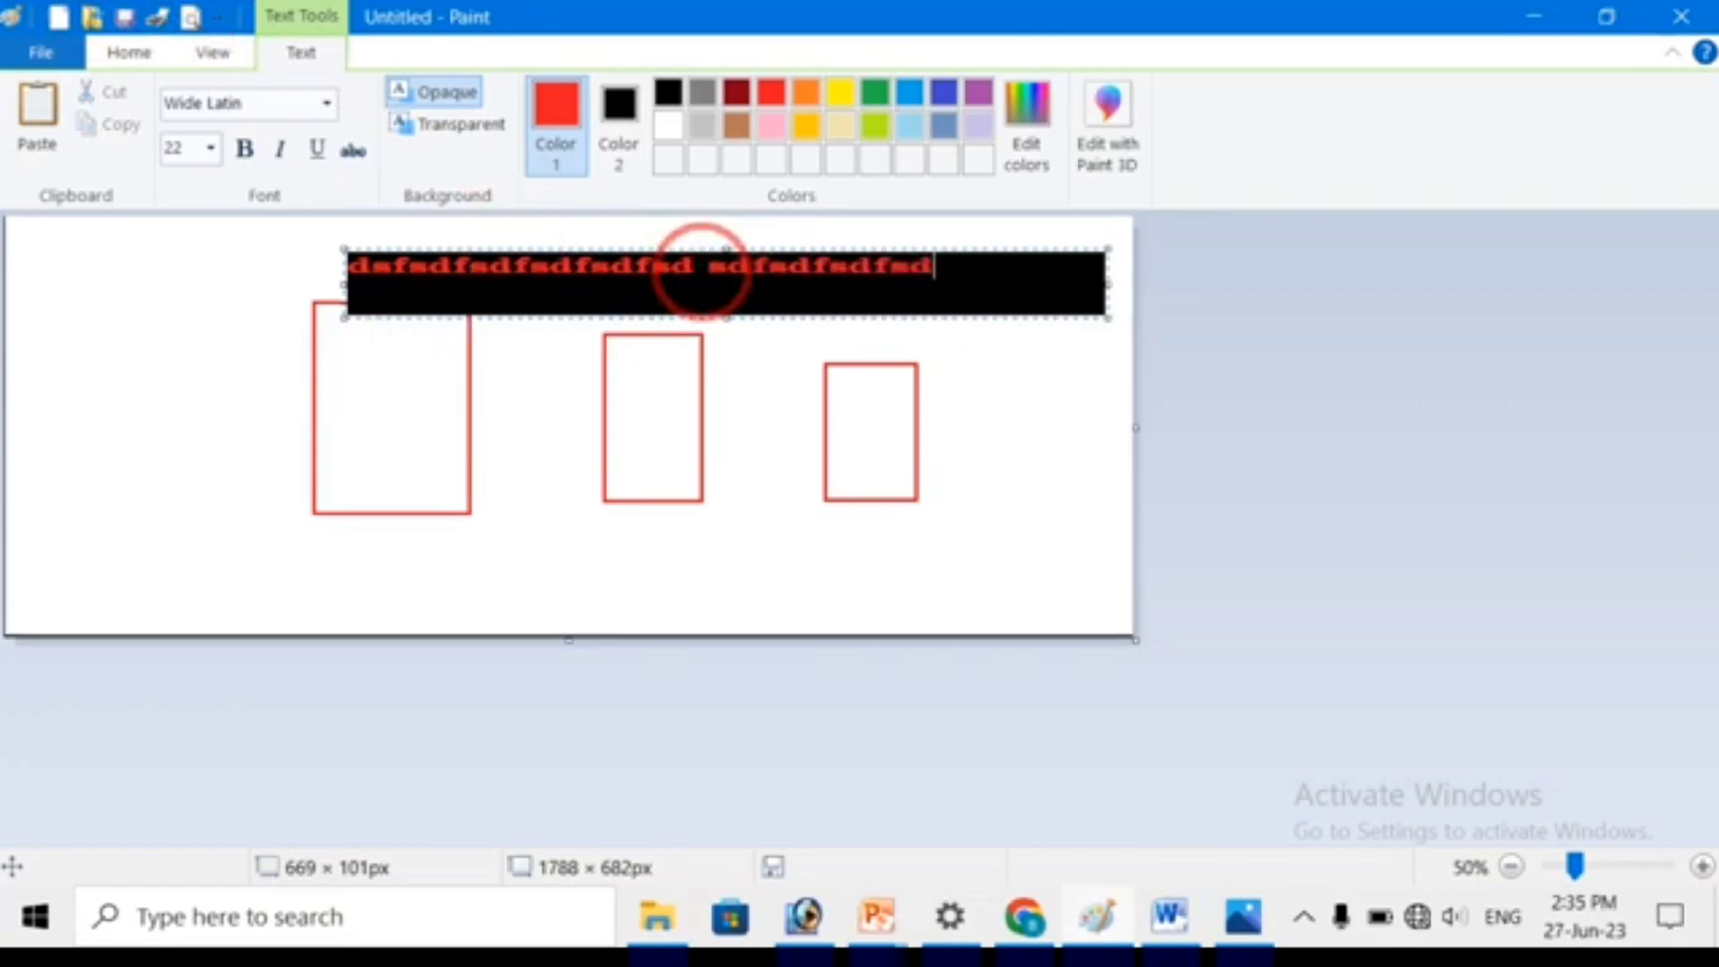
text(sdfsdfsdfsd)
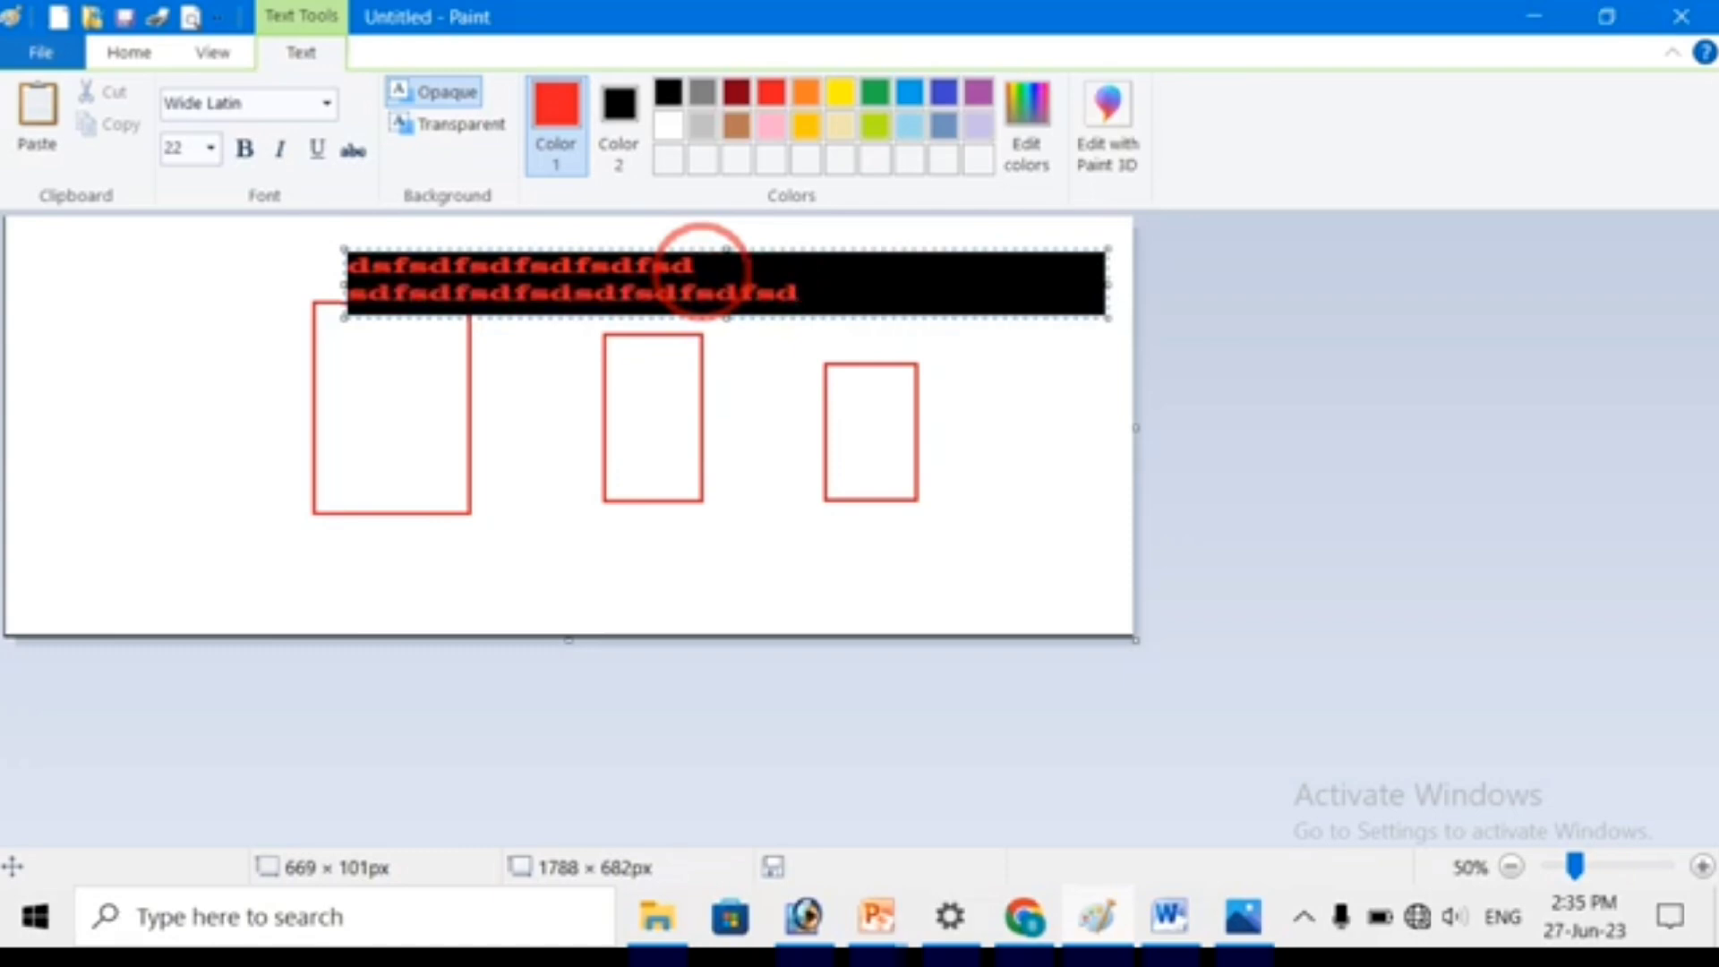
text(sdfsdfsdfsdsdfsdfsdfsd)
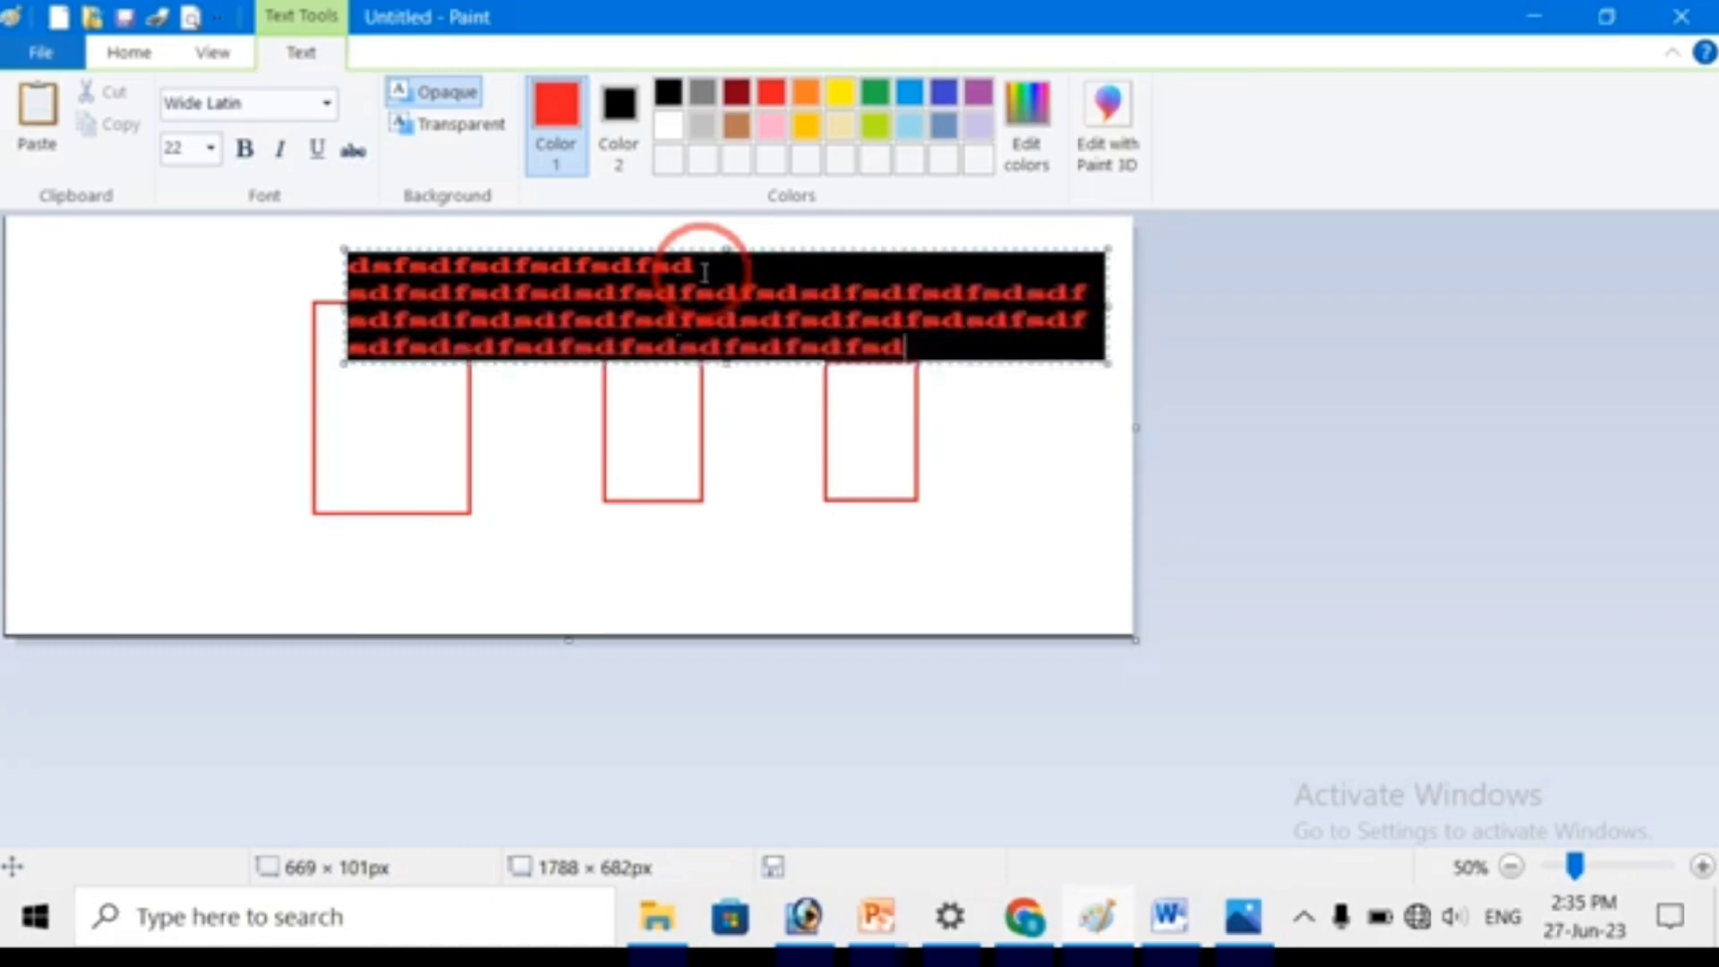
text(fsdfsdfsdfsdsdfsdfsdfsdfsdfsdfsdfsdsdfsdfsdfsdfsdfsdfsdfsdsdfsdfsdfsdsdfsdfsdfsd)
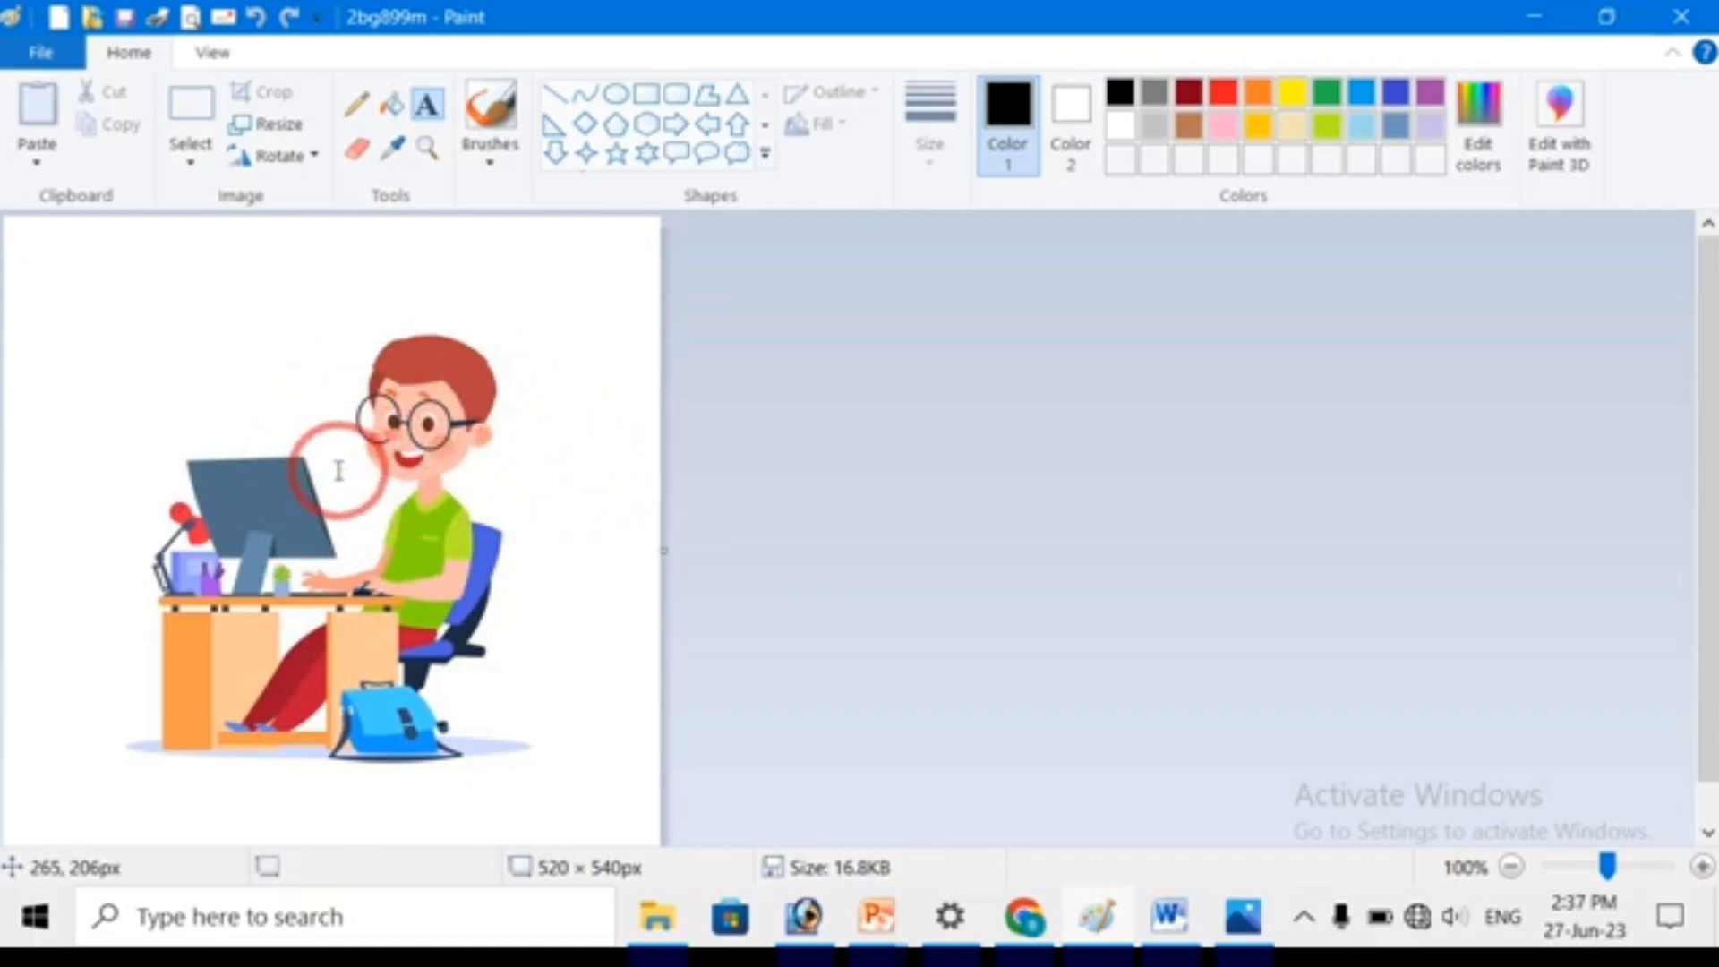
Set the canvas width to 5205 pixels in Image Properties.
key(ctrl+e)
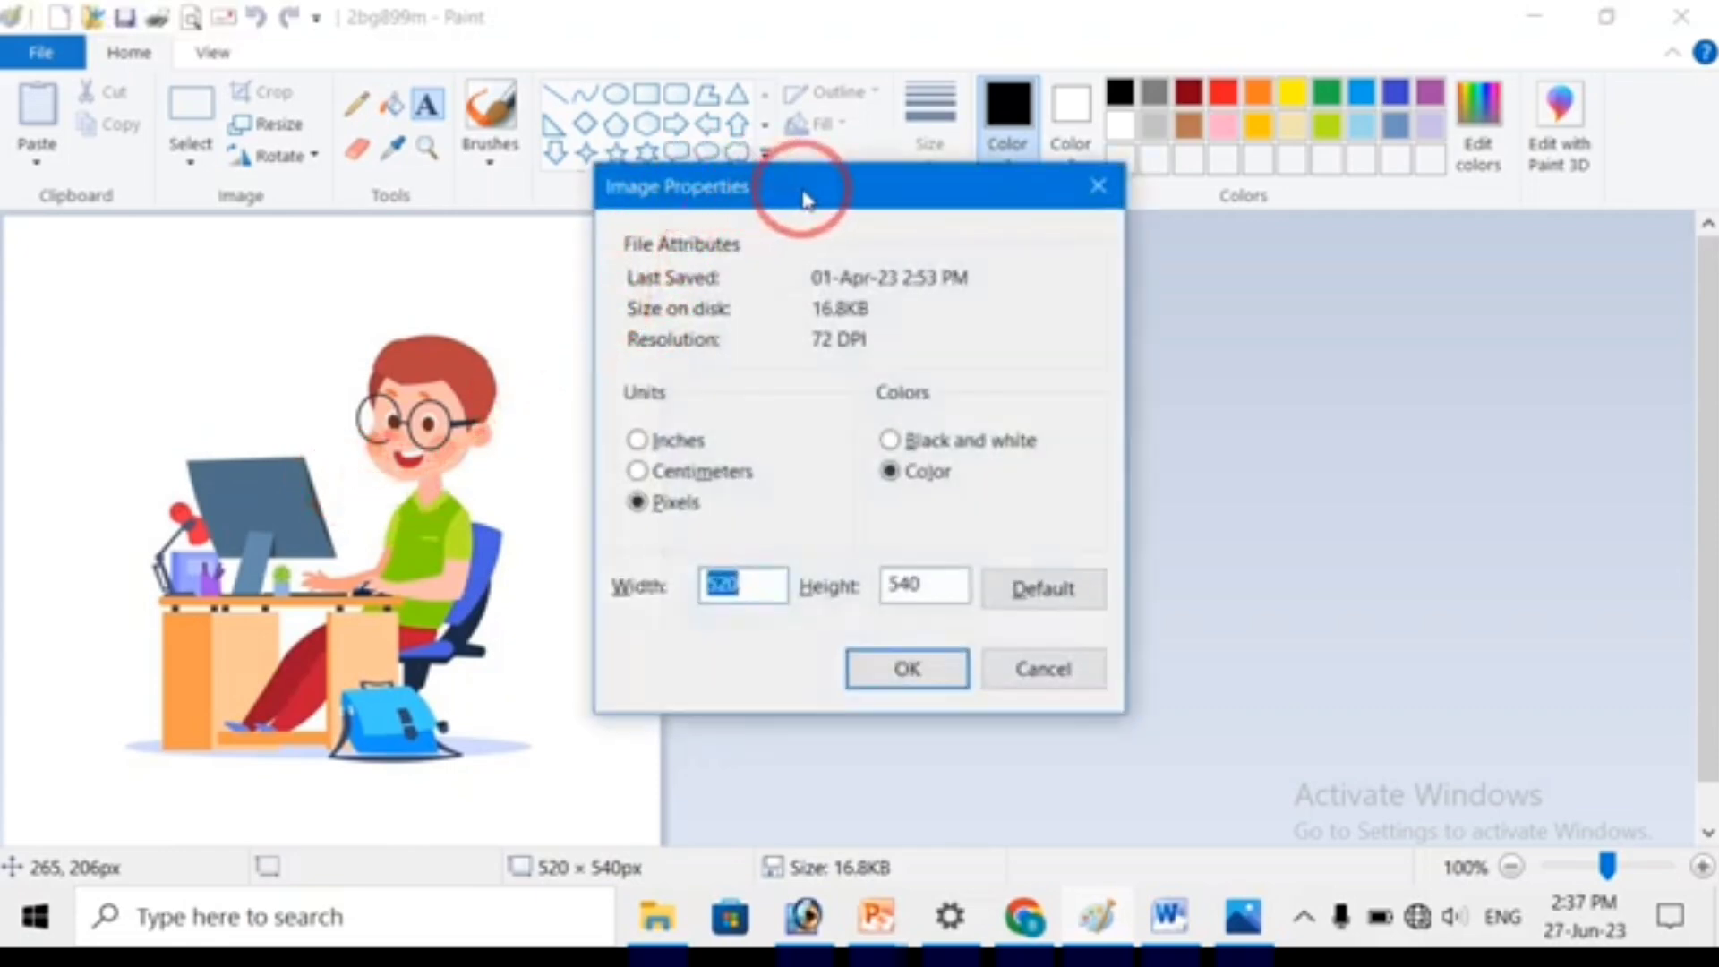
drag(814, 214, 919, 299)
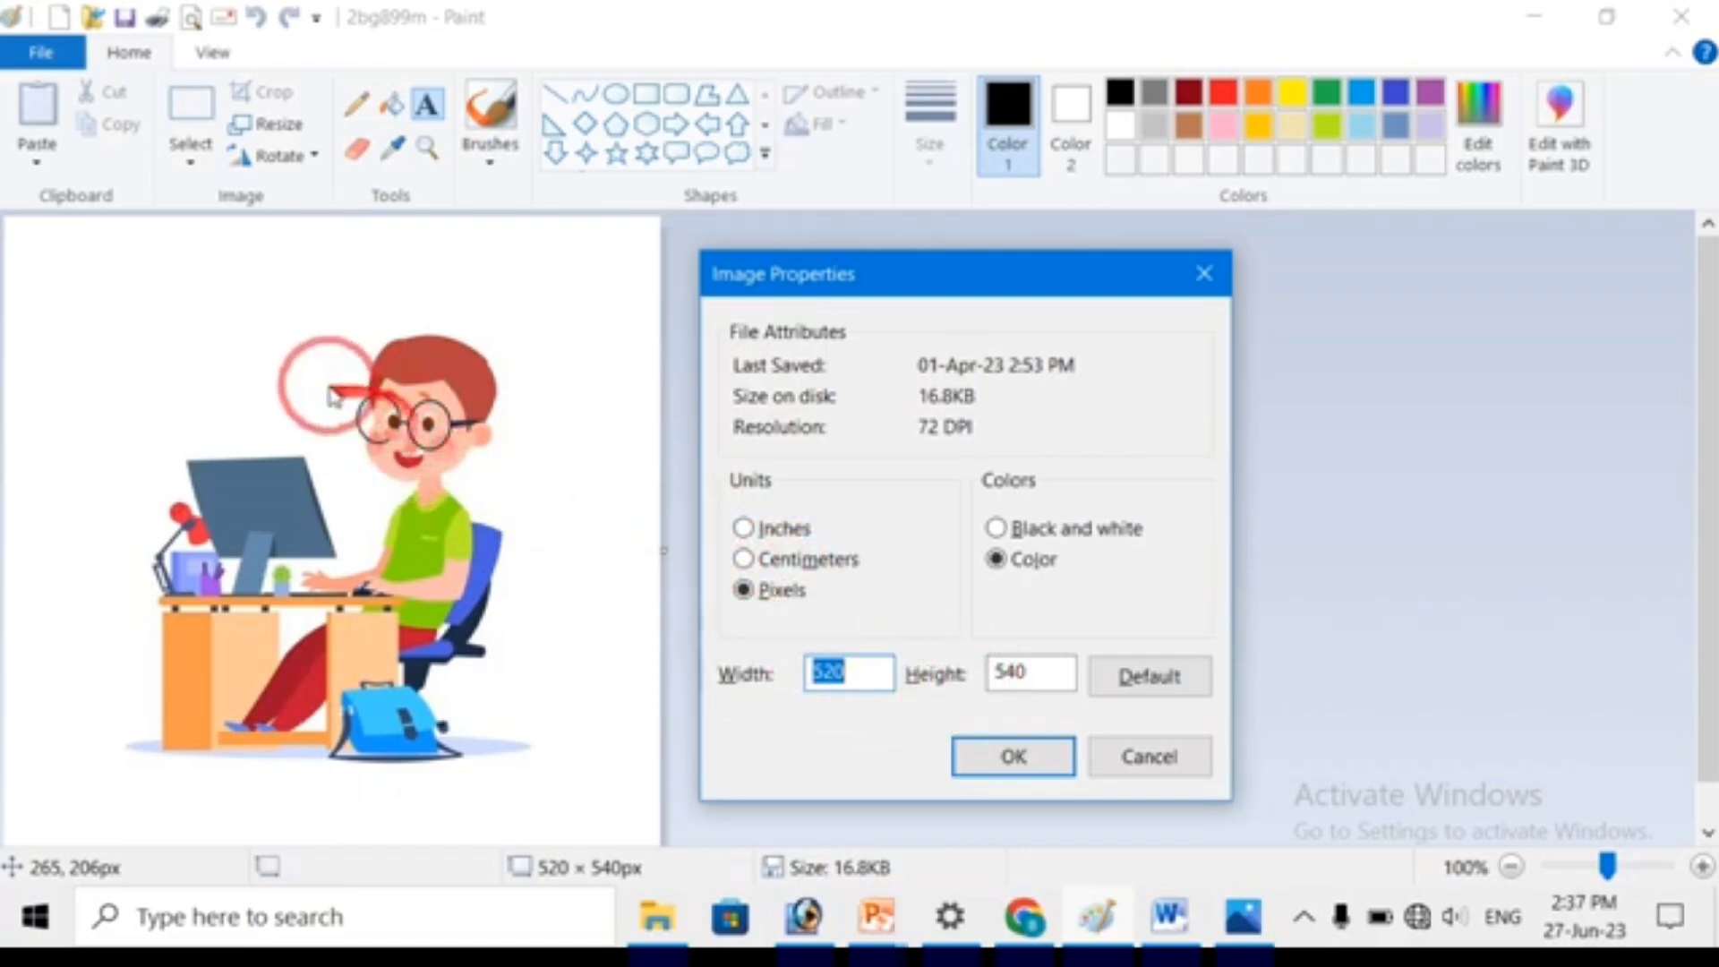
click(873, 670)
text(5)
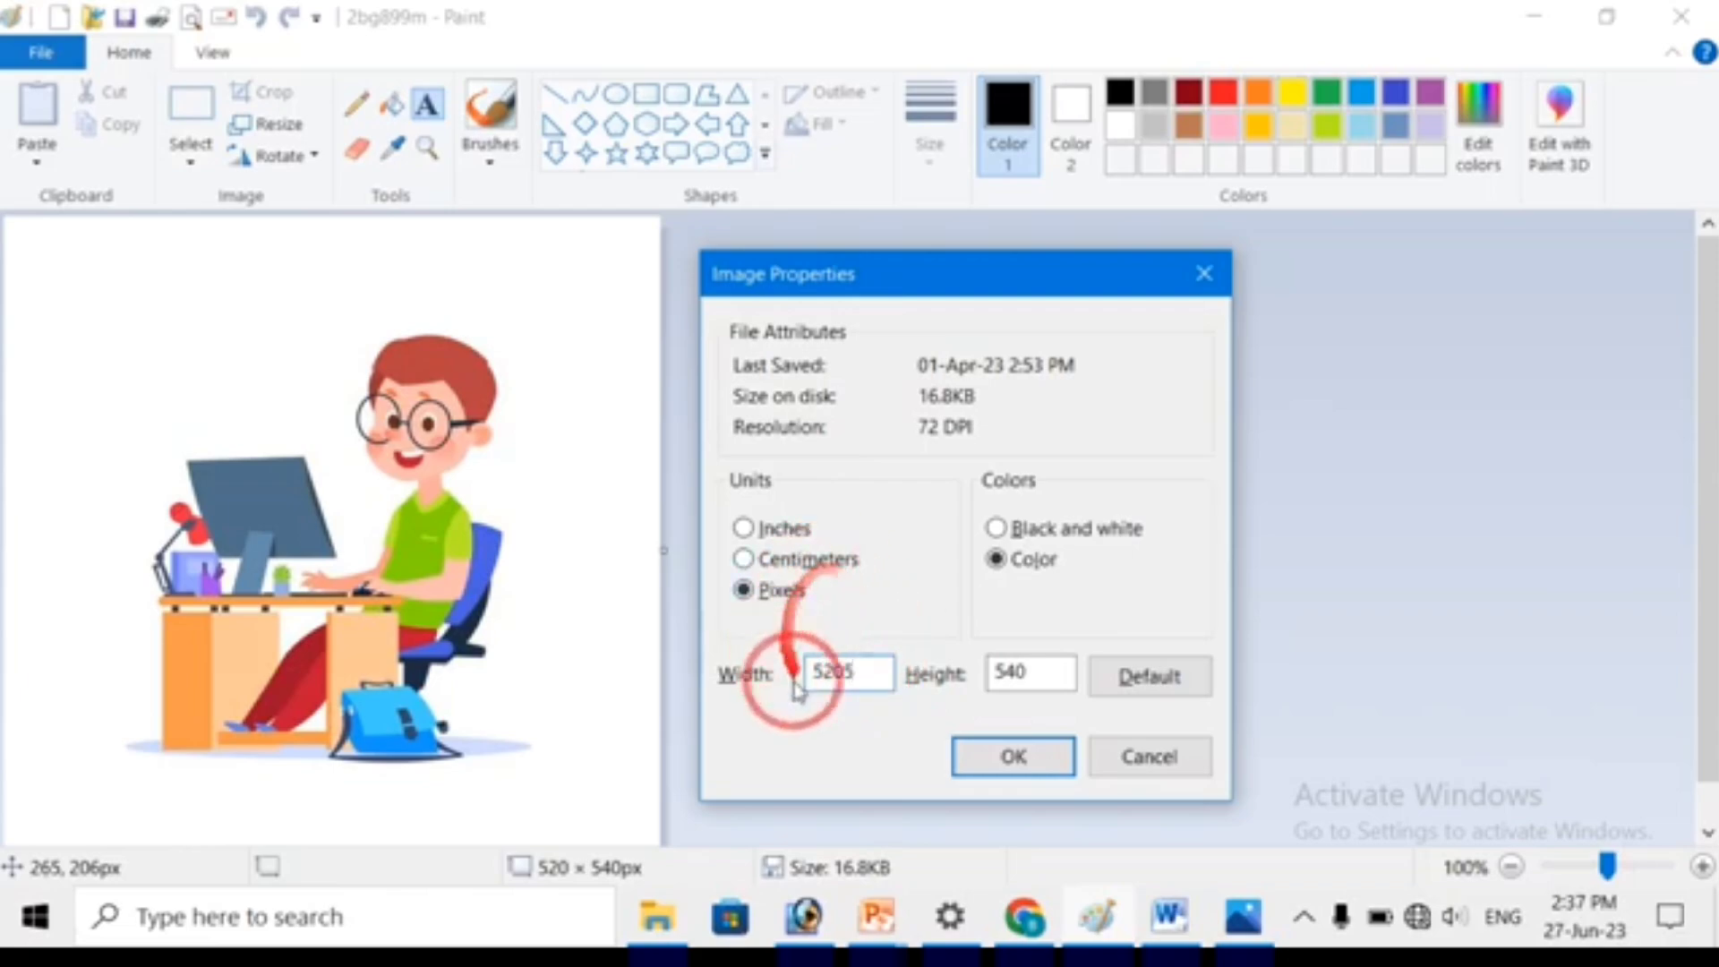
click(1013, 761)
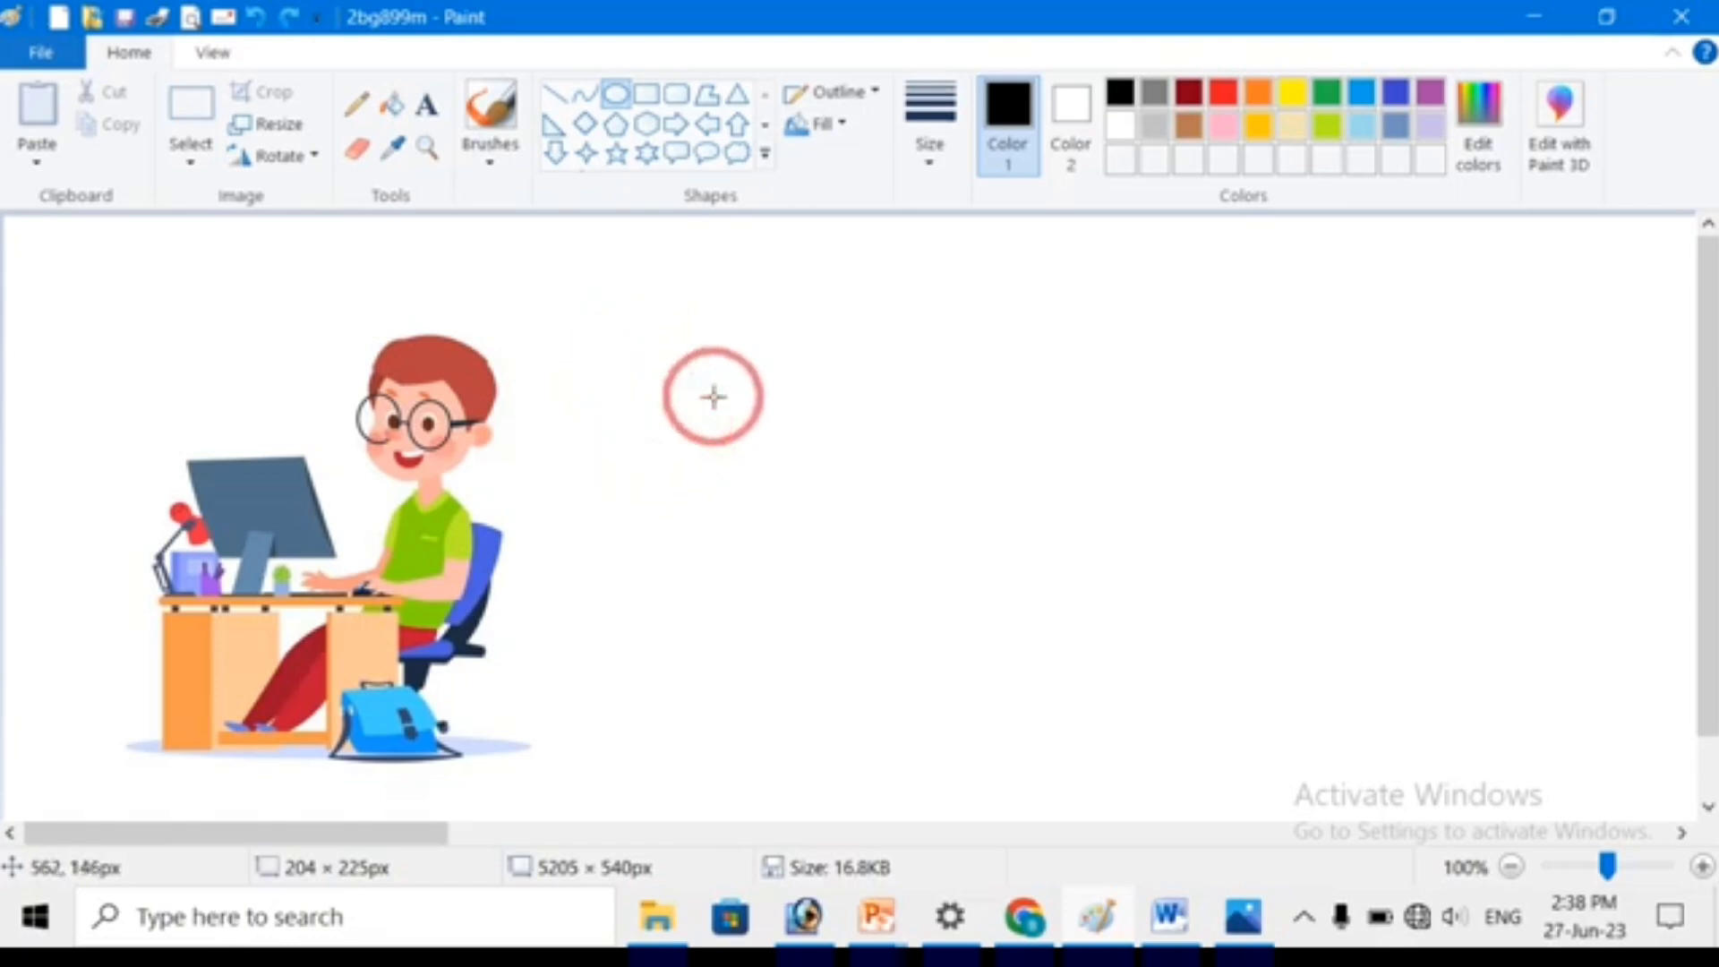
key(ctrl+g)
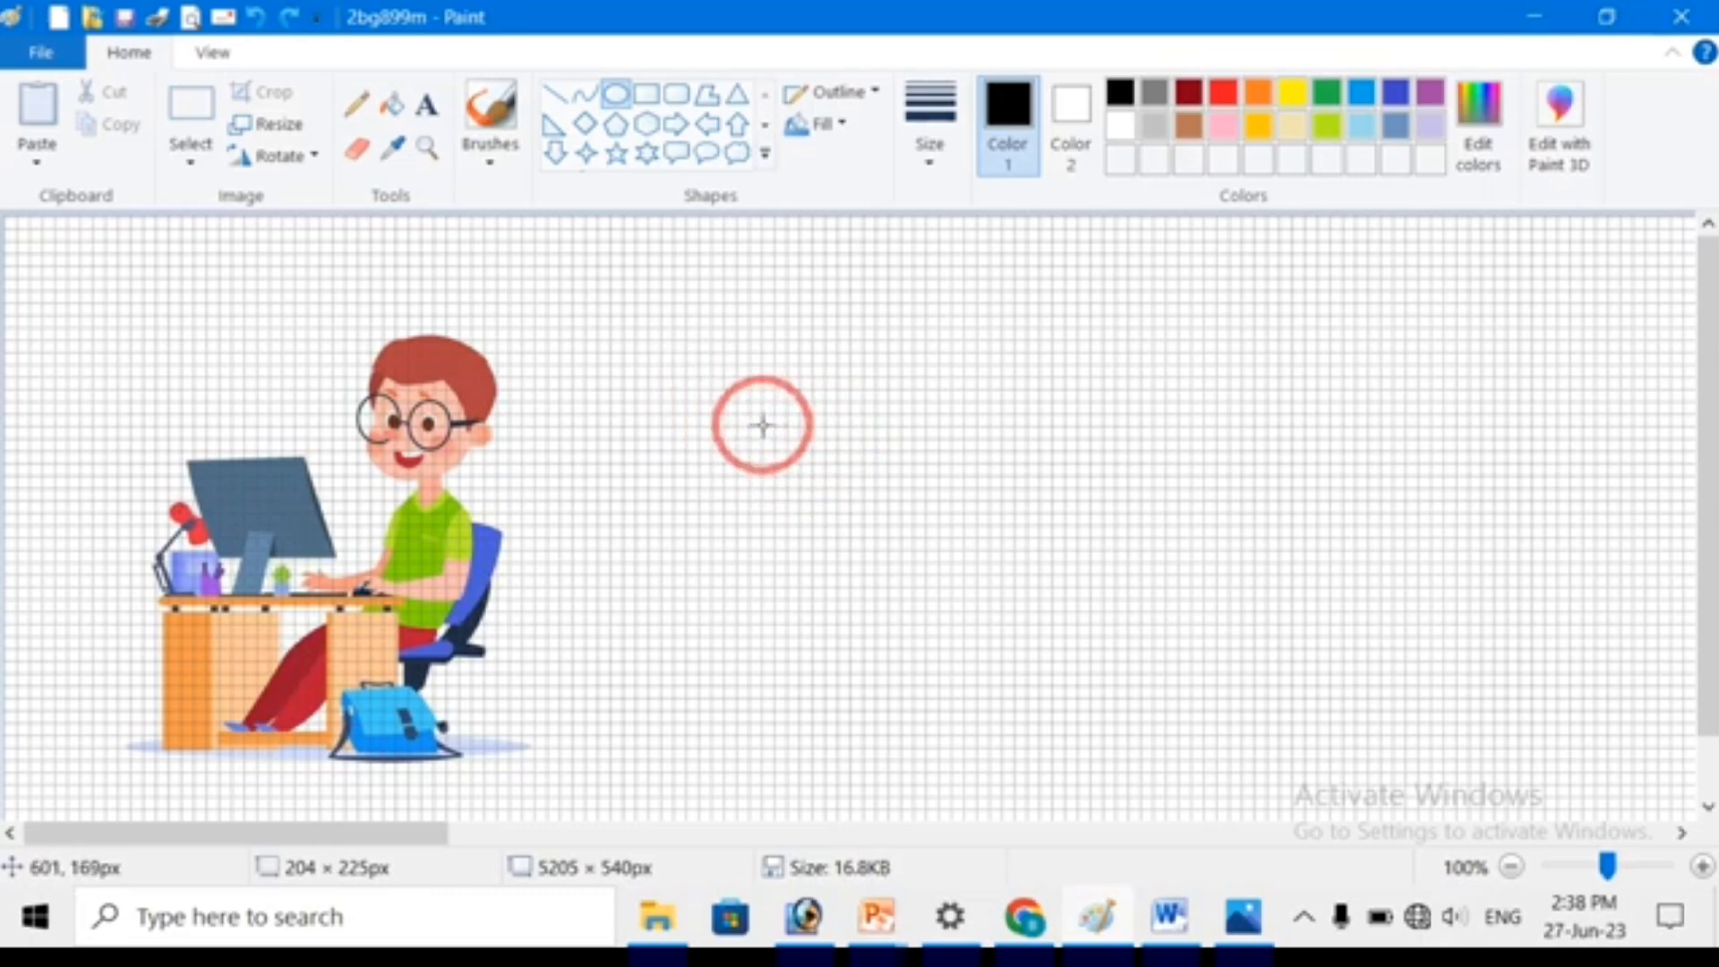
key(ctrl+g)
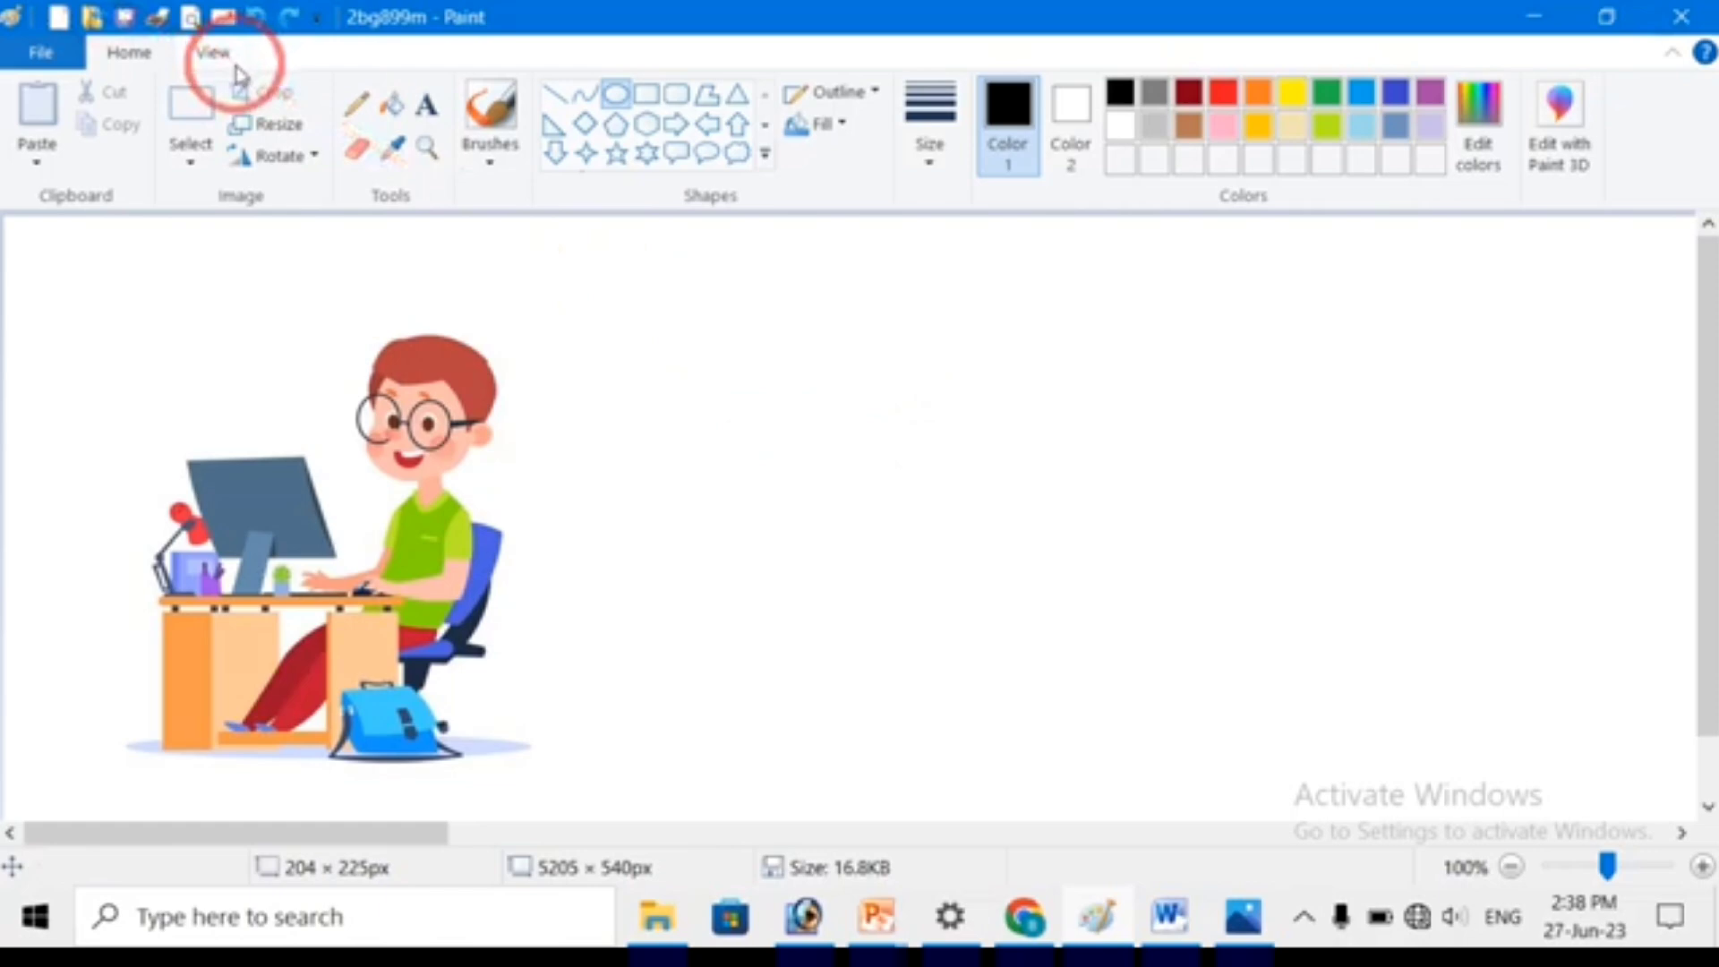
Toggle gridlines on the View tab, leaving them turned off.
click(215, 54)
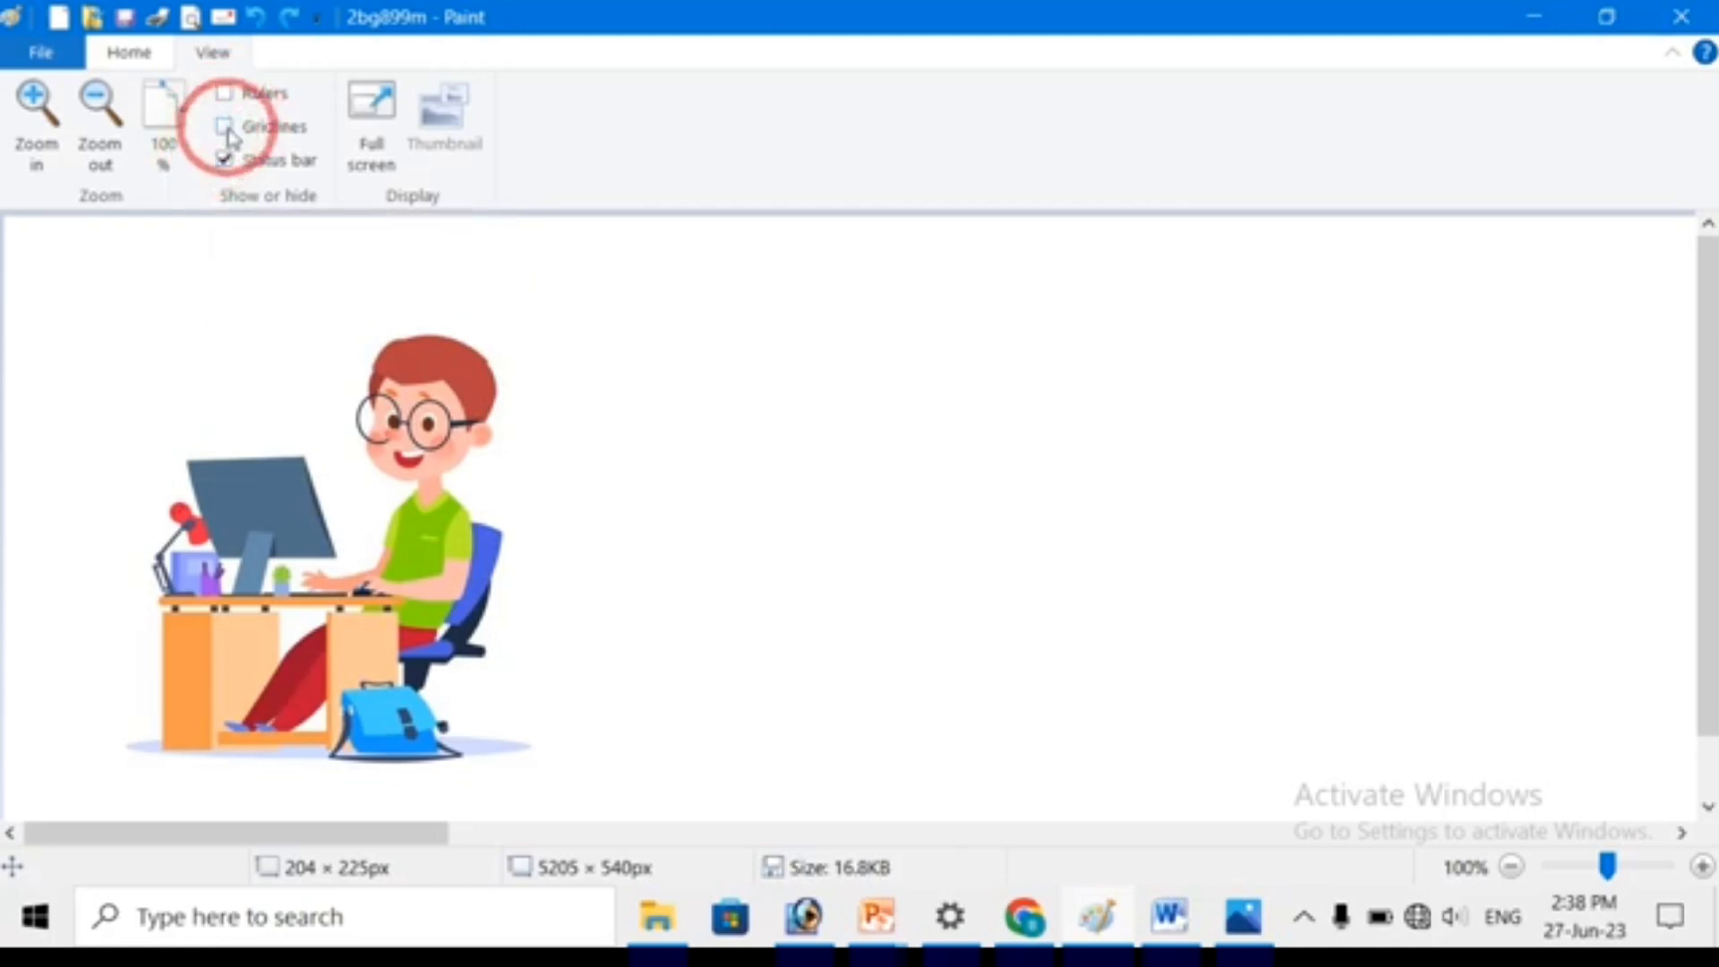
click(226, 128)
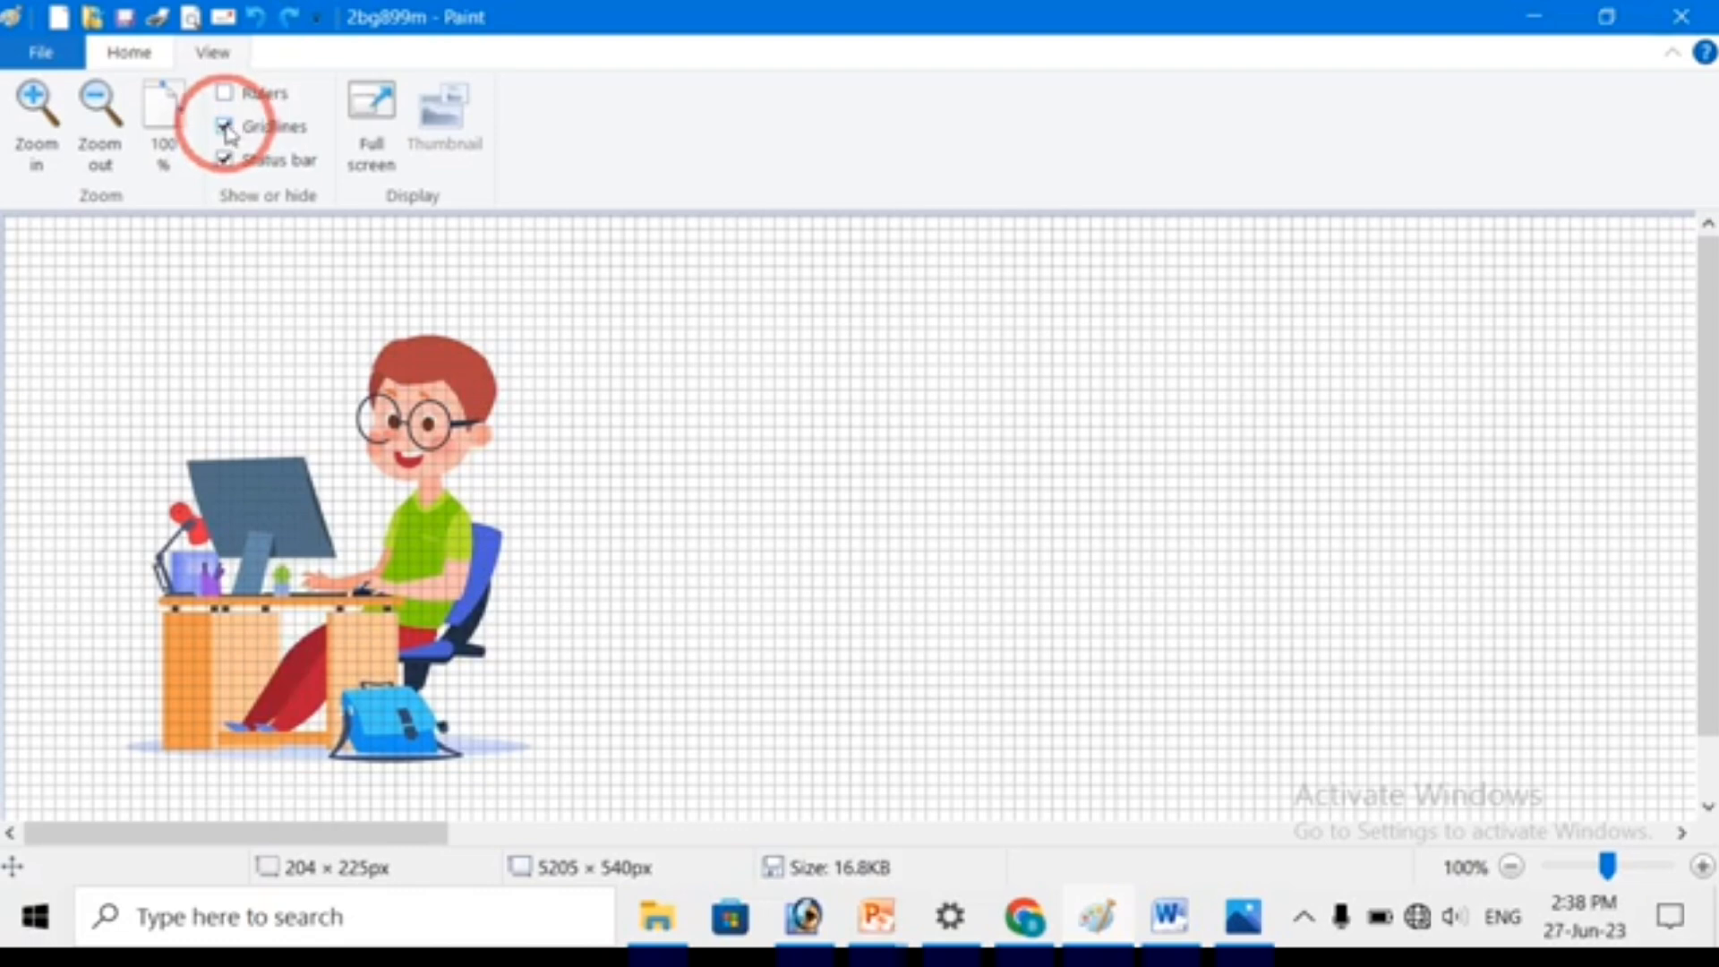
click(226, 128)
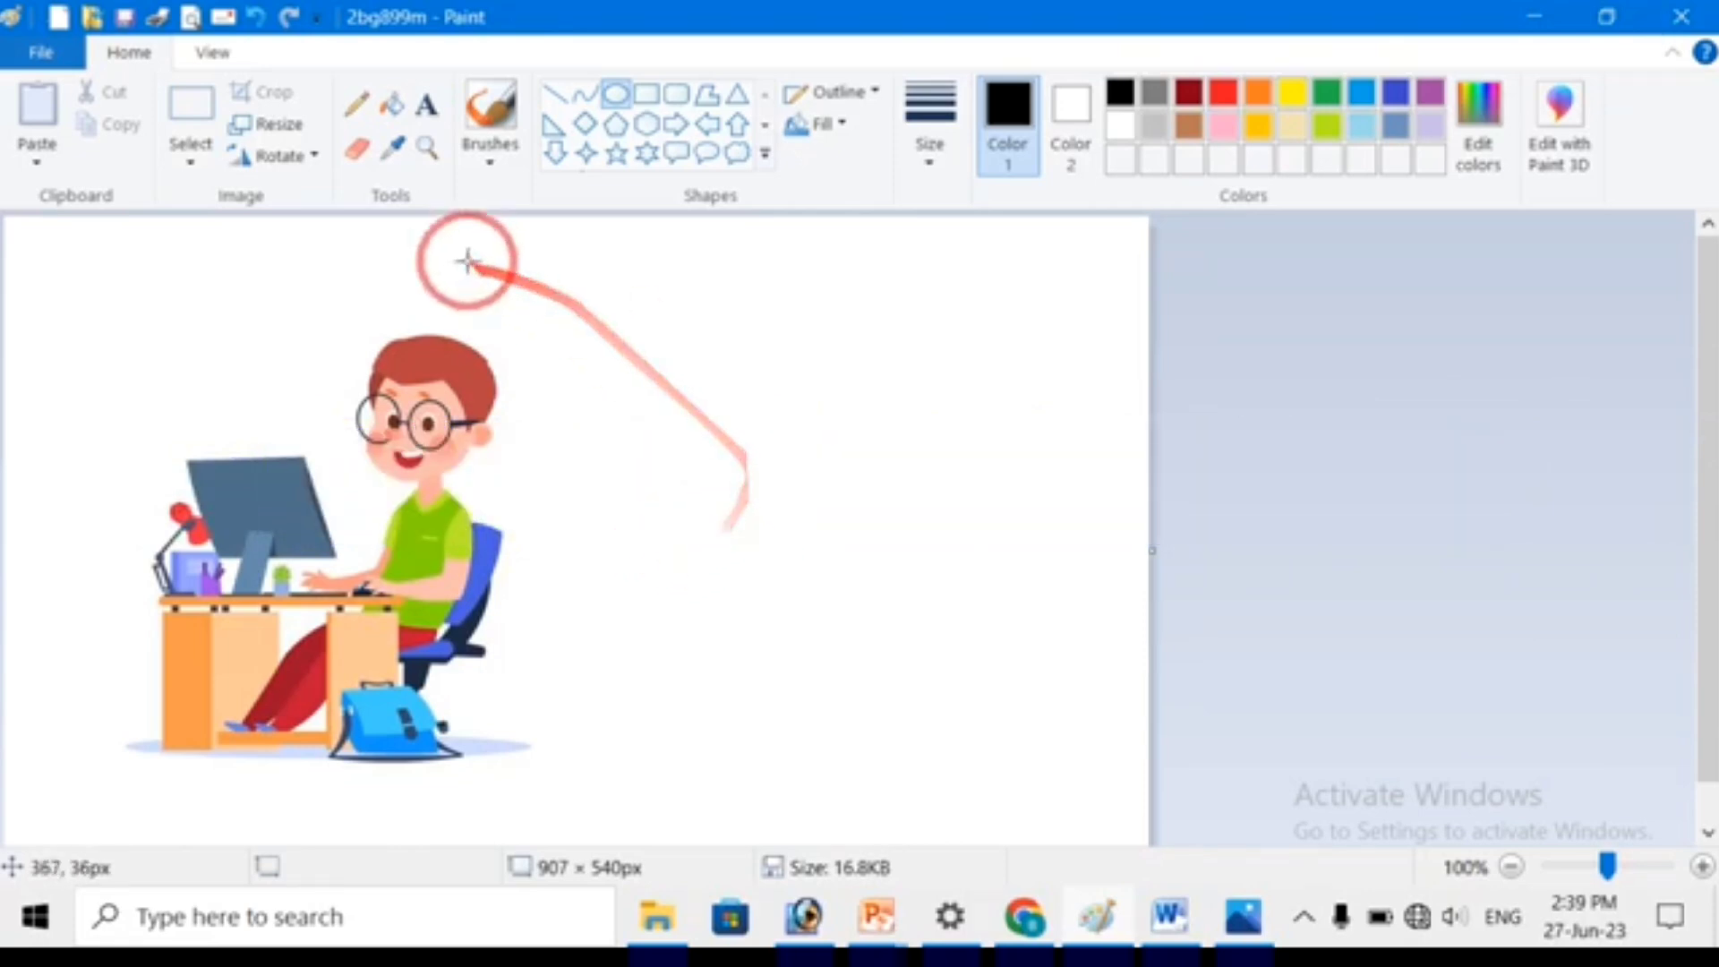
Create a text box near the top of the canvas and type 'fdgdfgdf'.
click(427, 105)
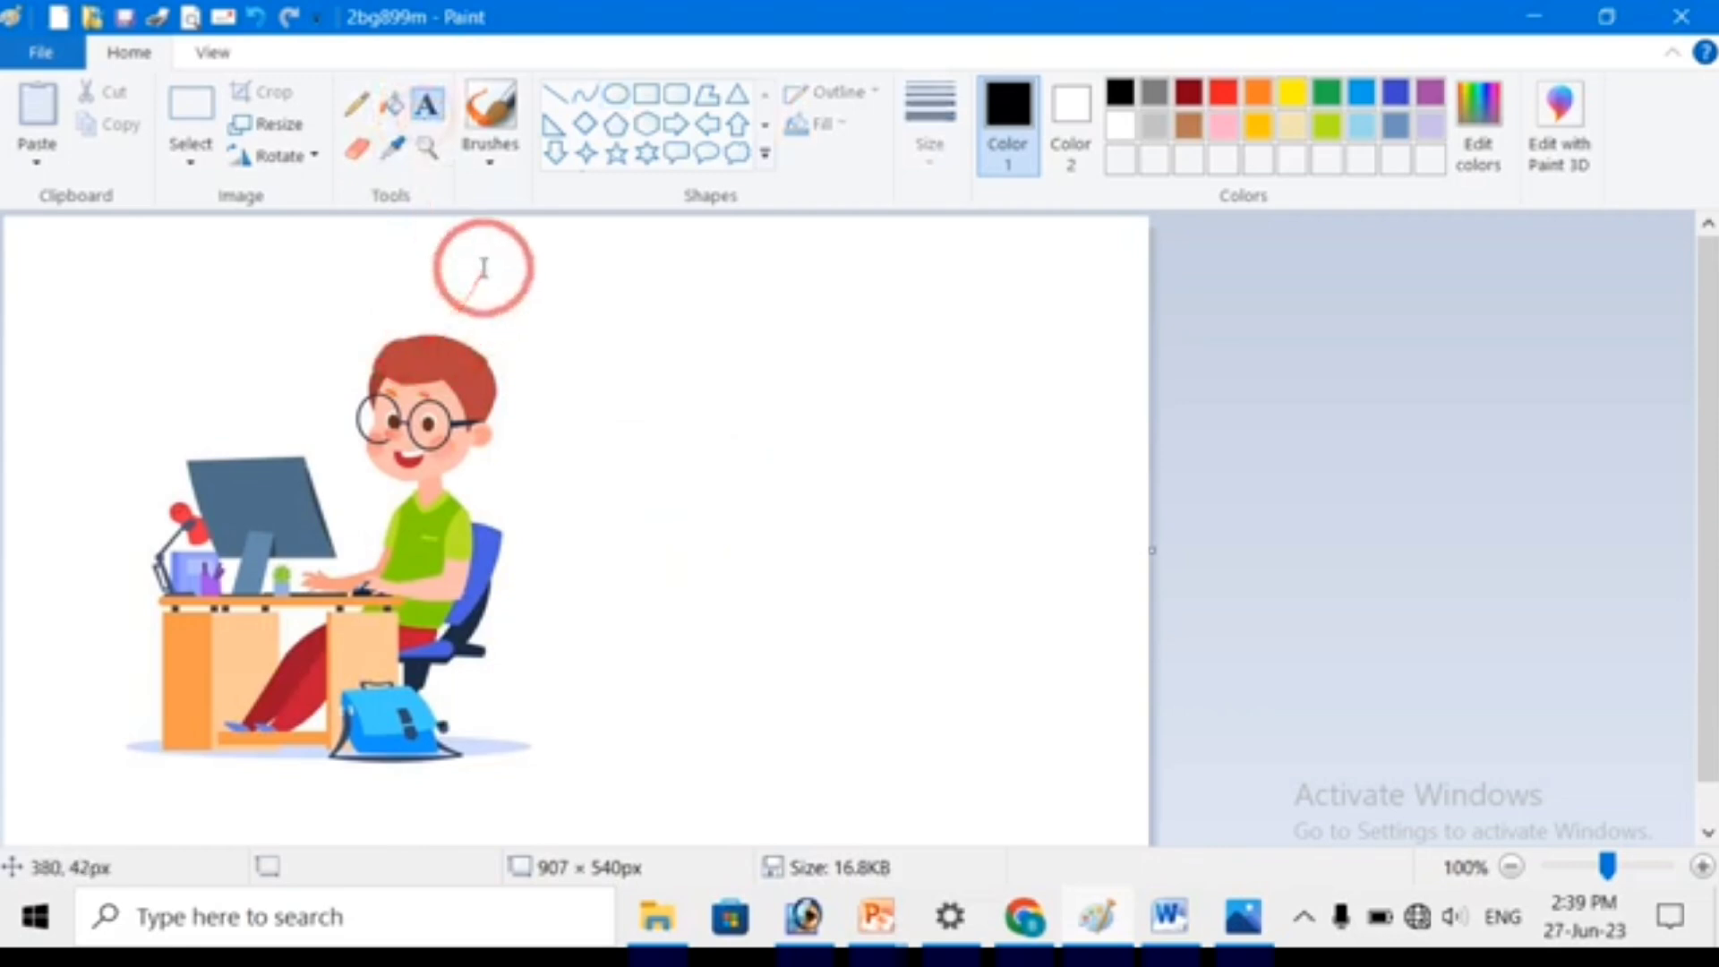
drag(481, 264, 1021, 371)
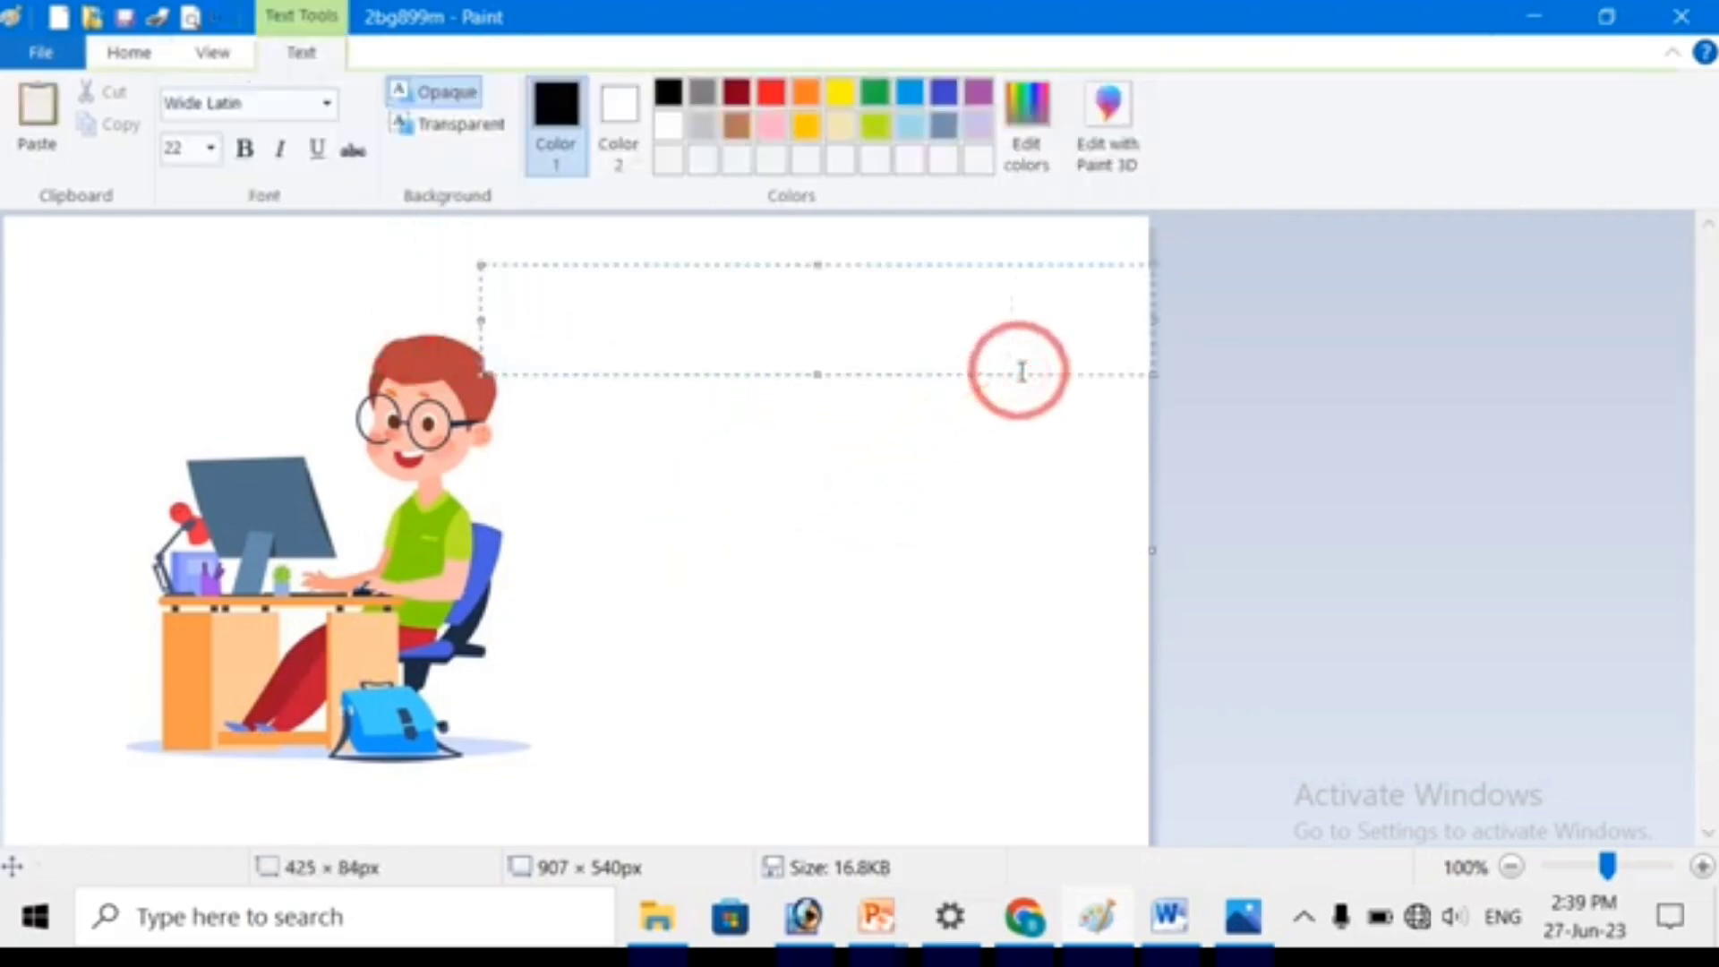
text(gfdgdfgdf)
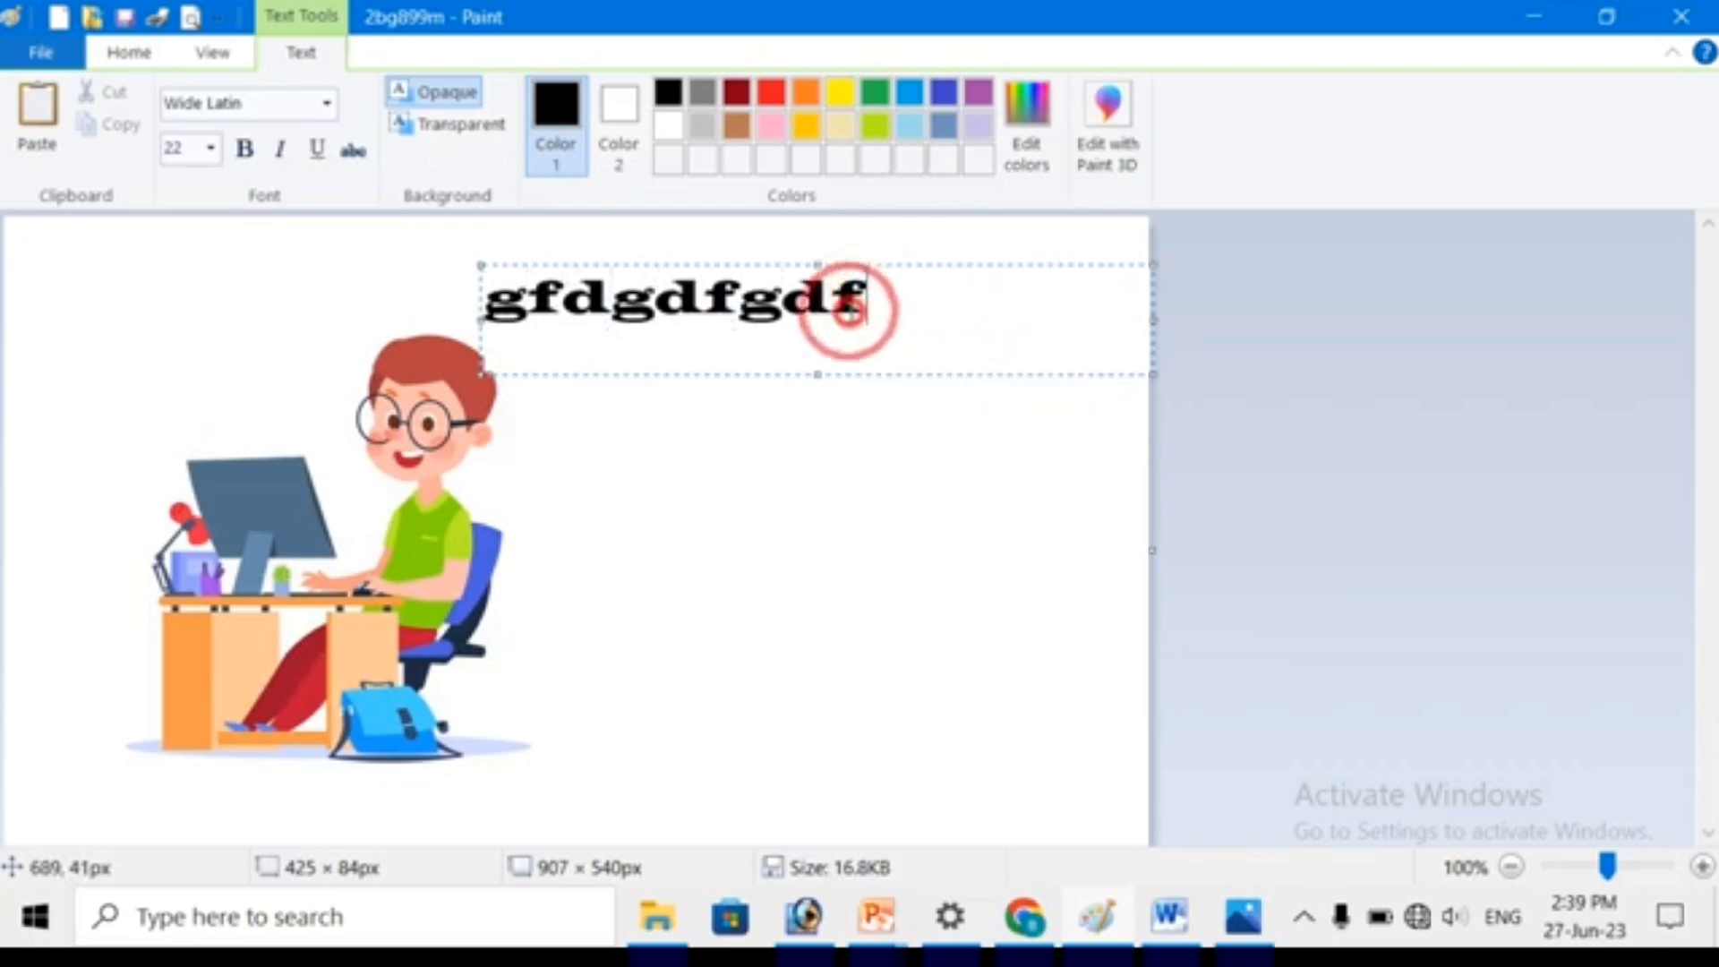
drag(851, 307, 528, 323)
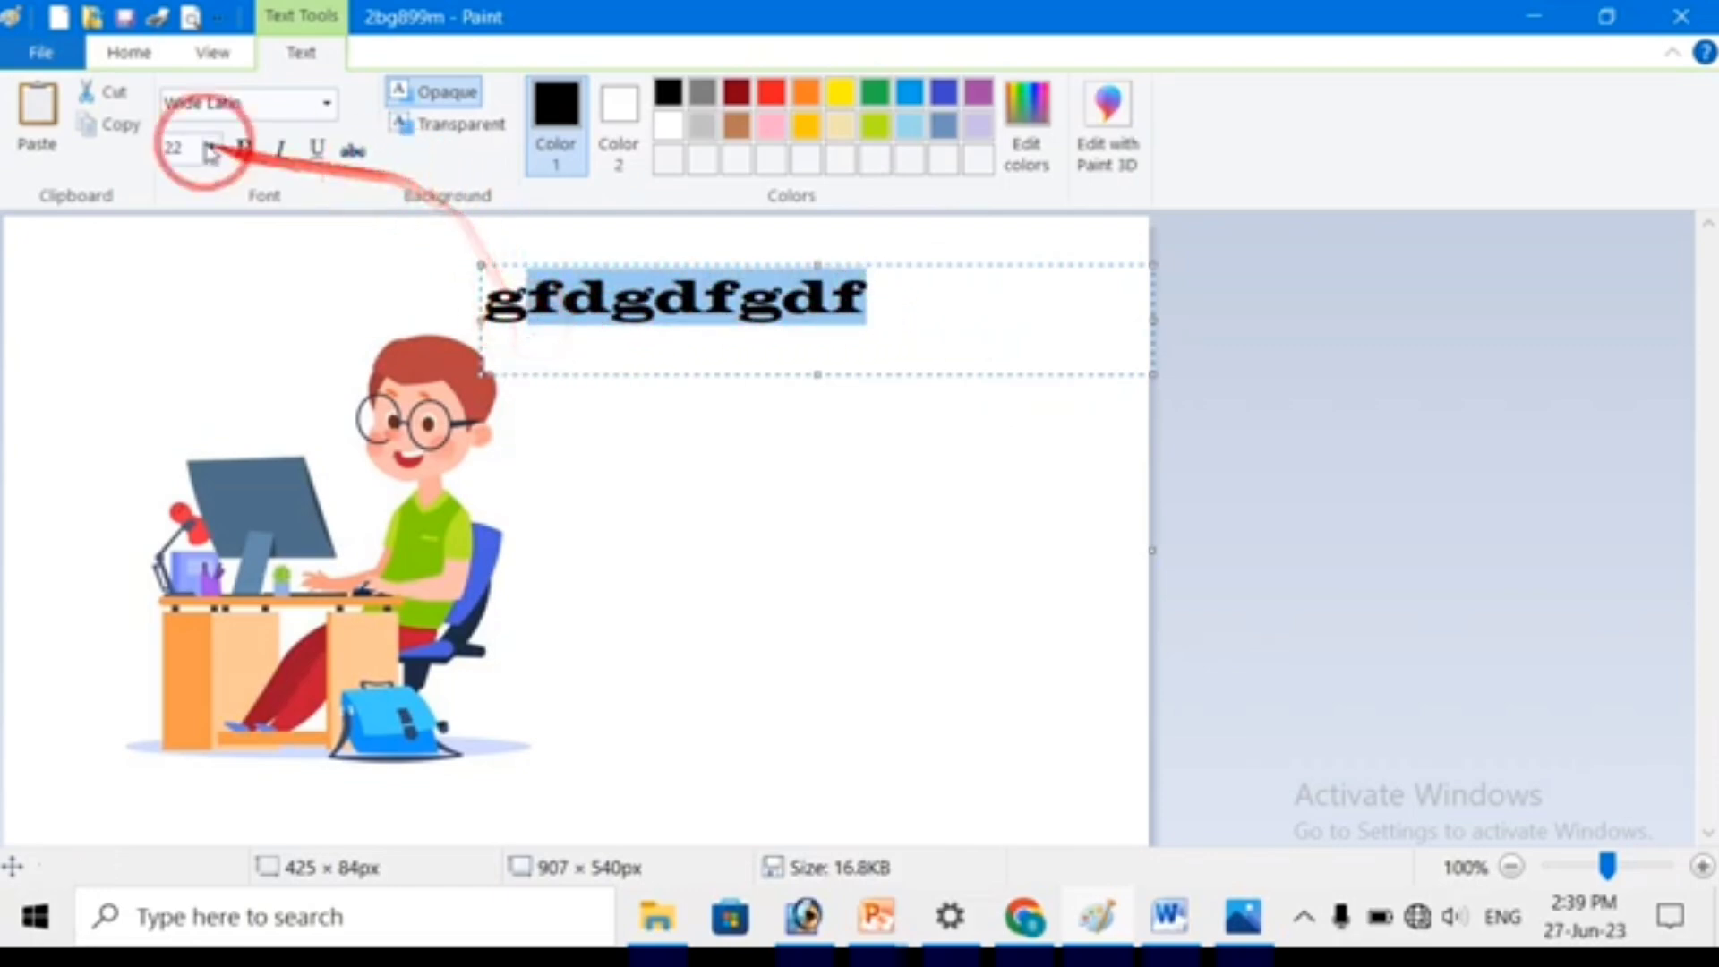
Toggle italic on the selected text with the button and Ctrl+I, then commit it.
click(278, 152)
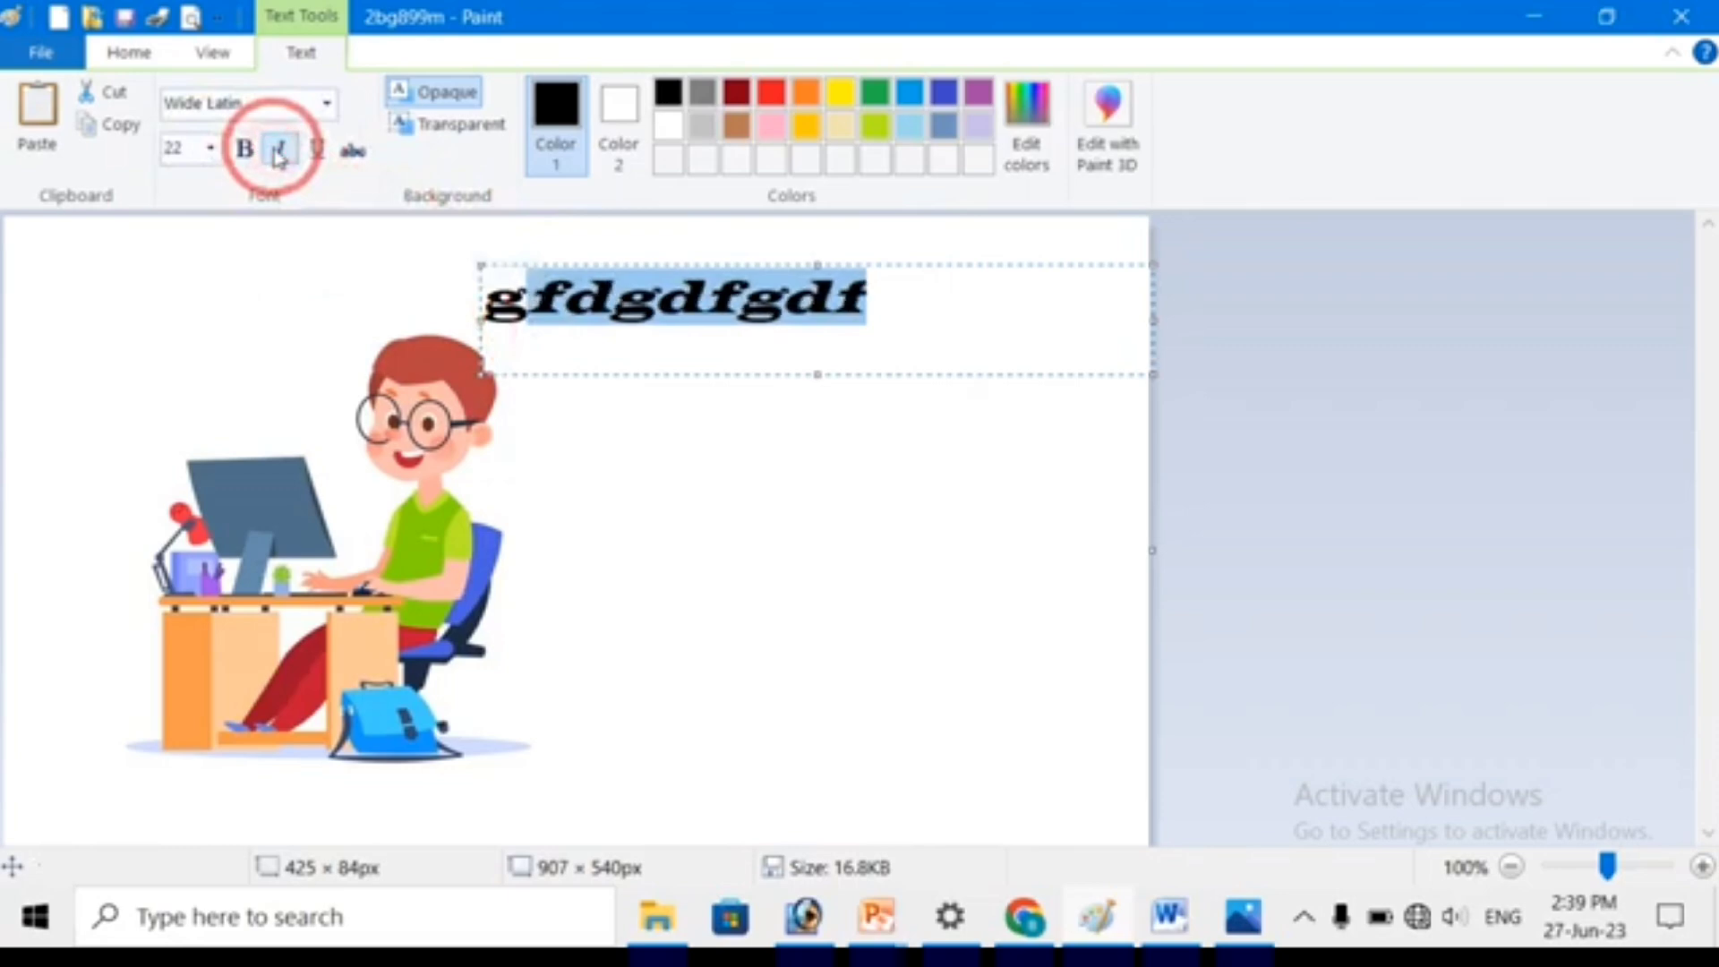
click(277, 152)
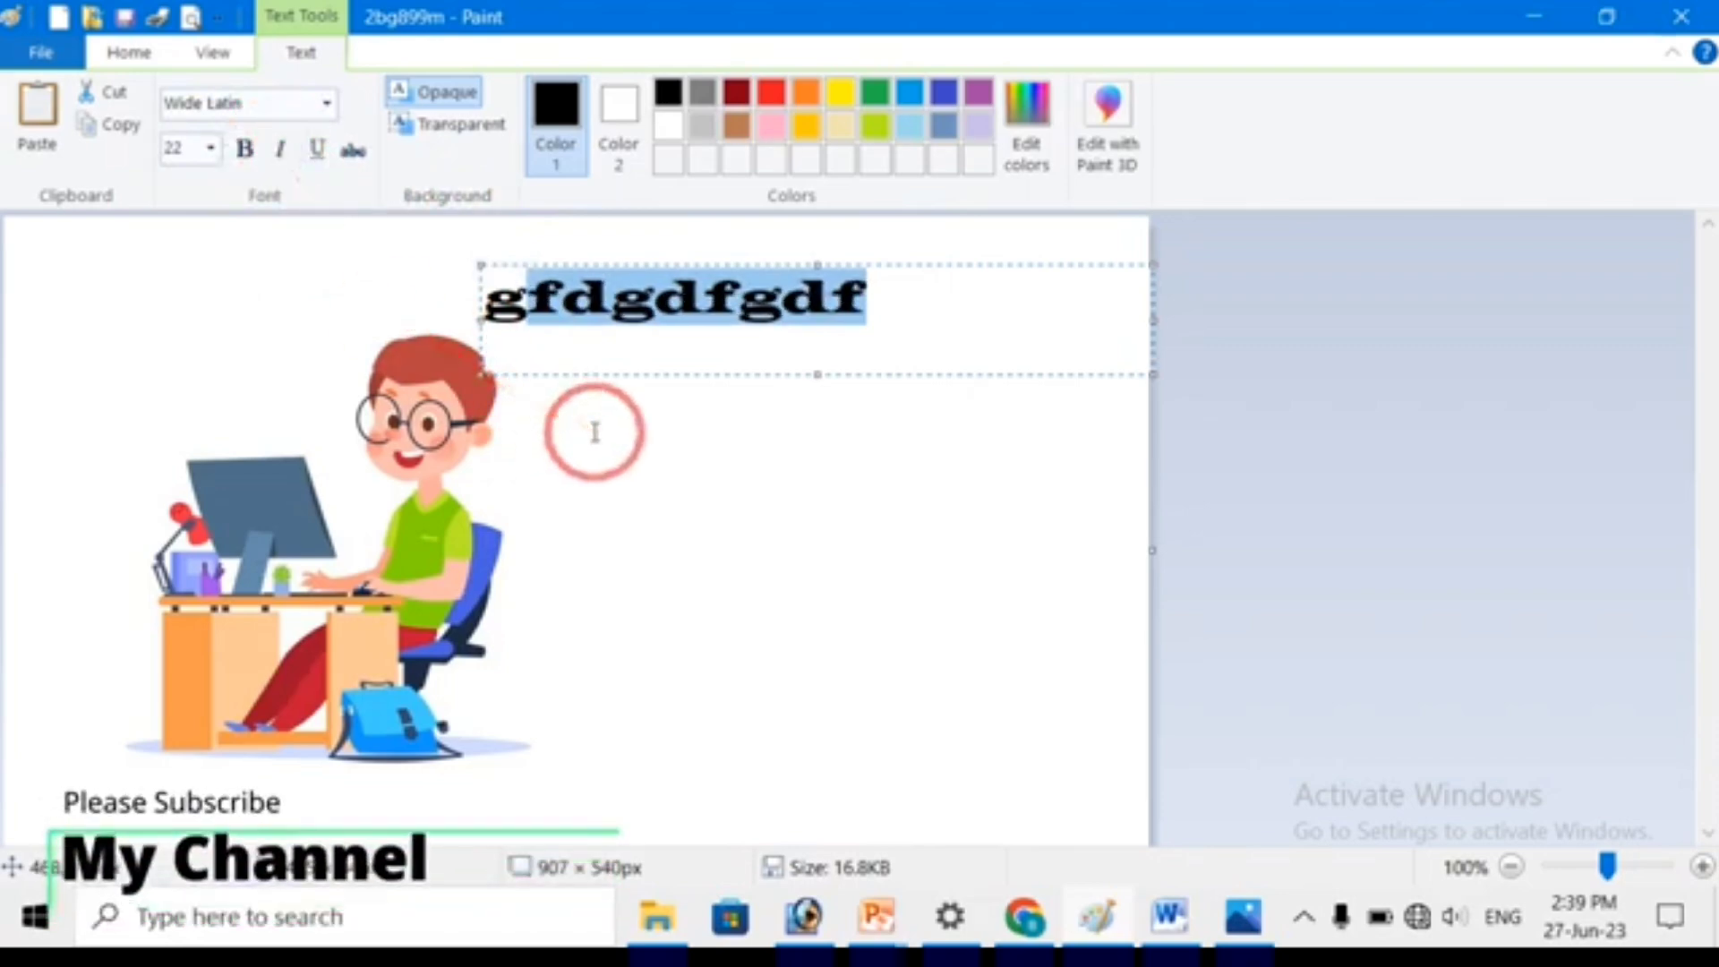
key(ctrl+i)
key(ctrl+i)
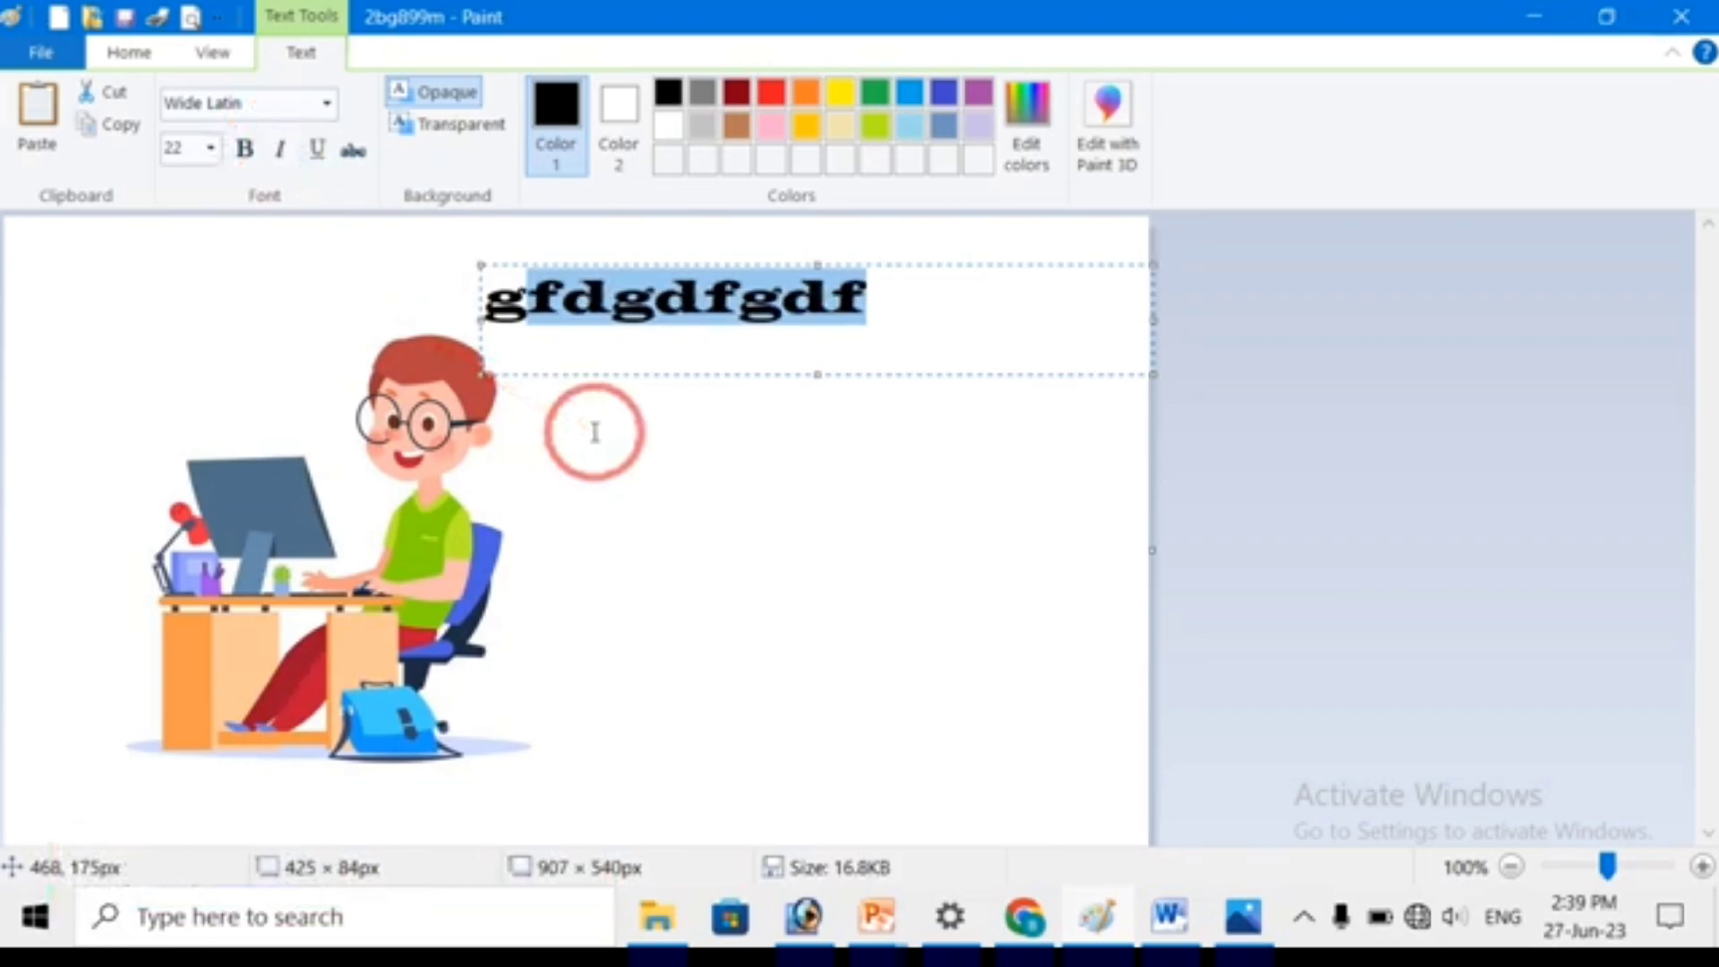
key(ctrl+i)
key(ctrl+i)
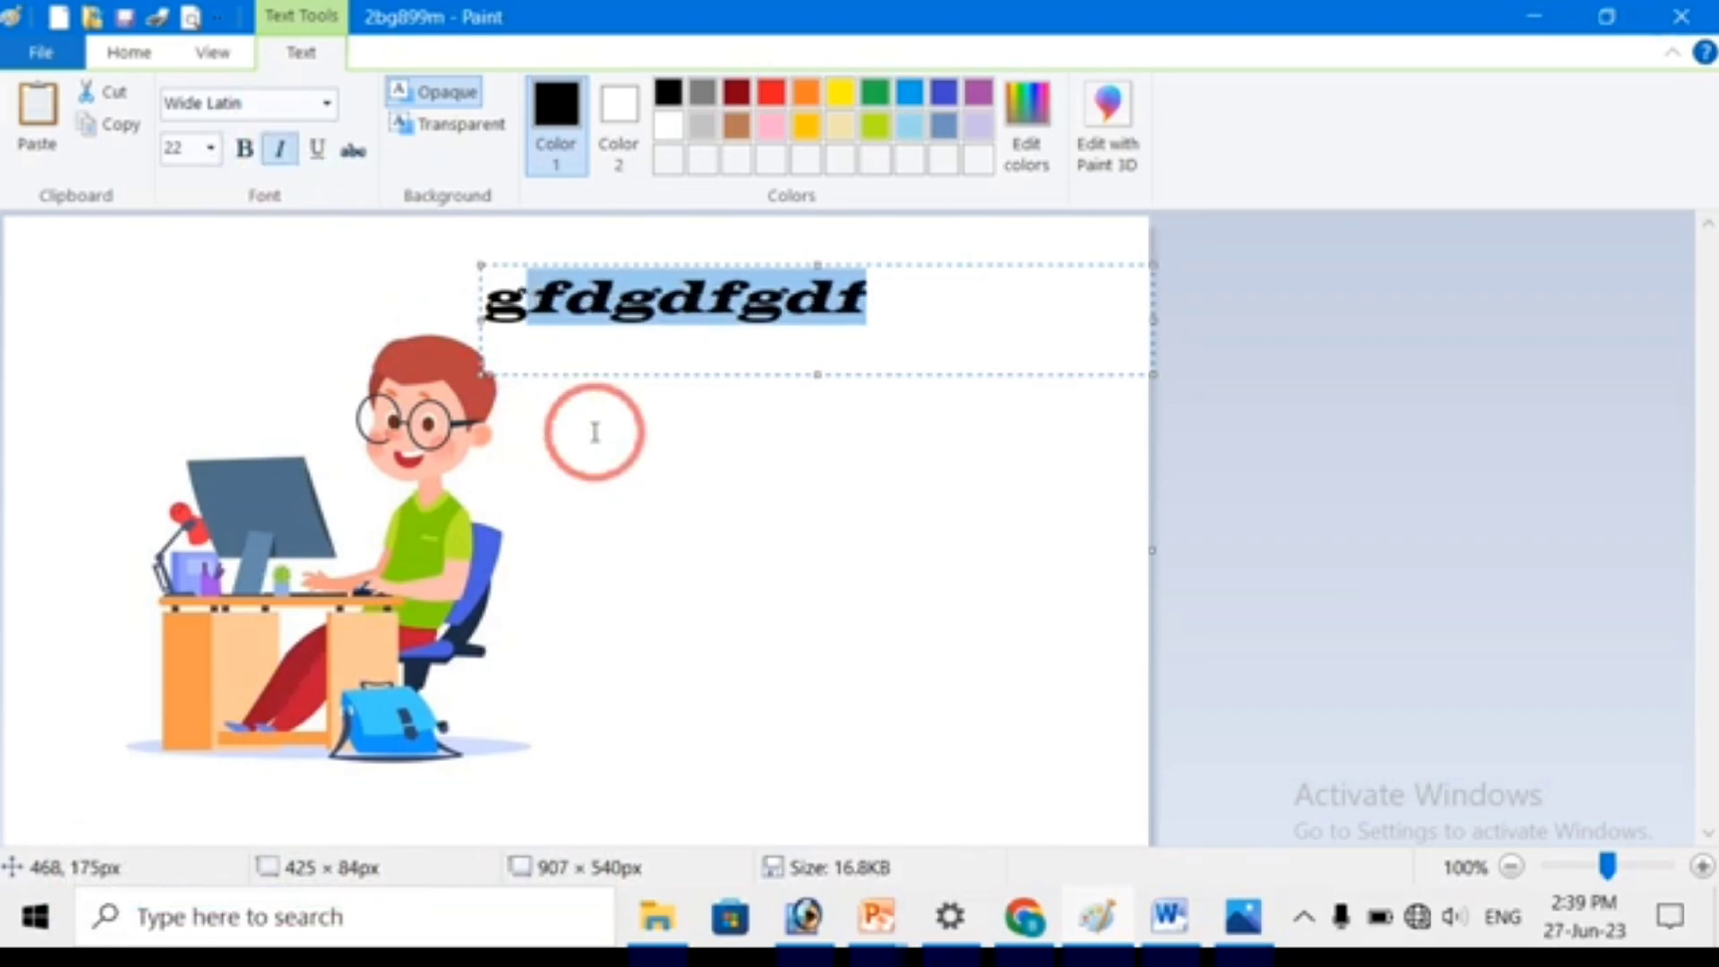
key(ctrl+i)
key(ctrl+i)
key(ctrl+i)
key(ctrl+i)
key(ctrl+i)
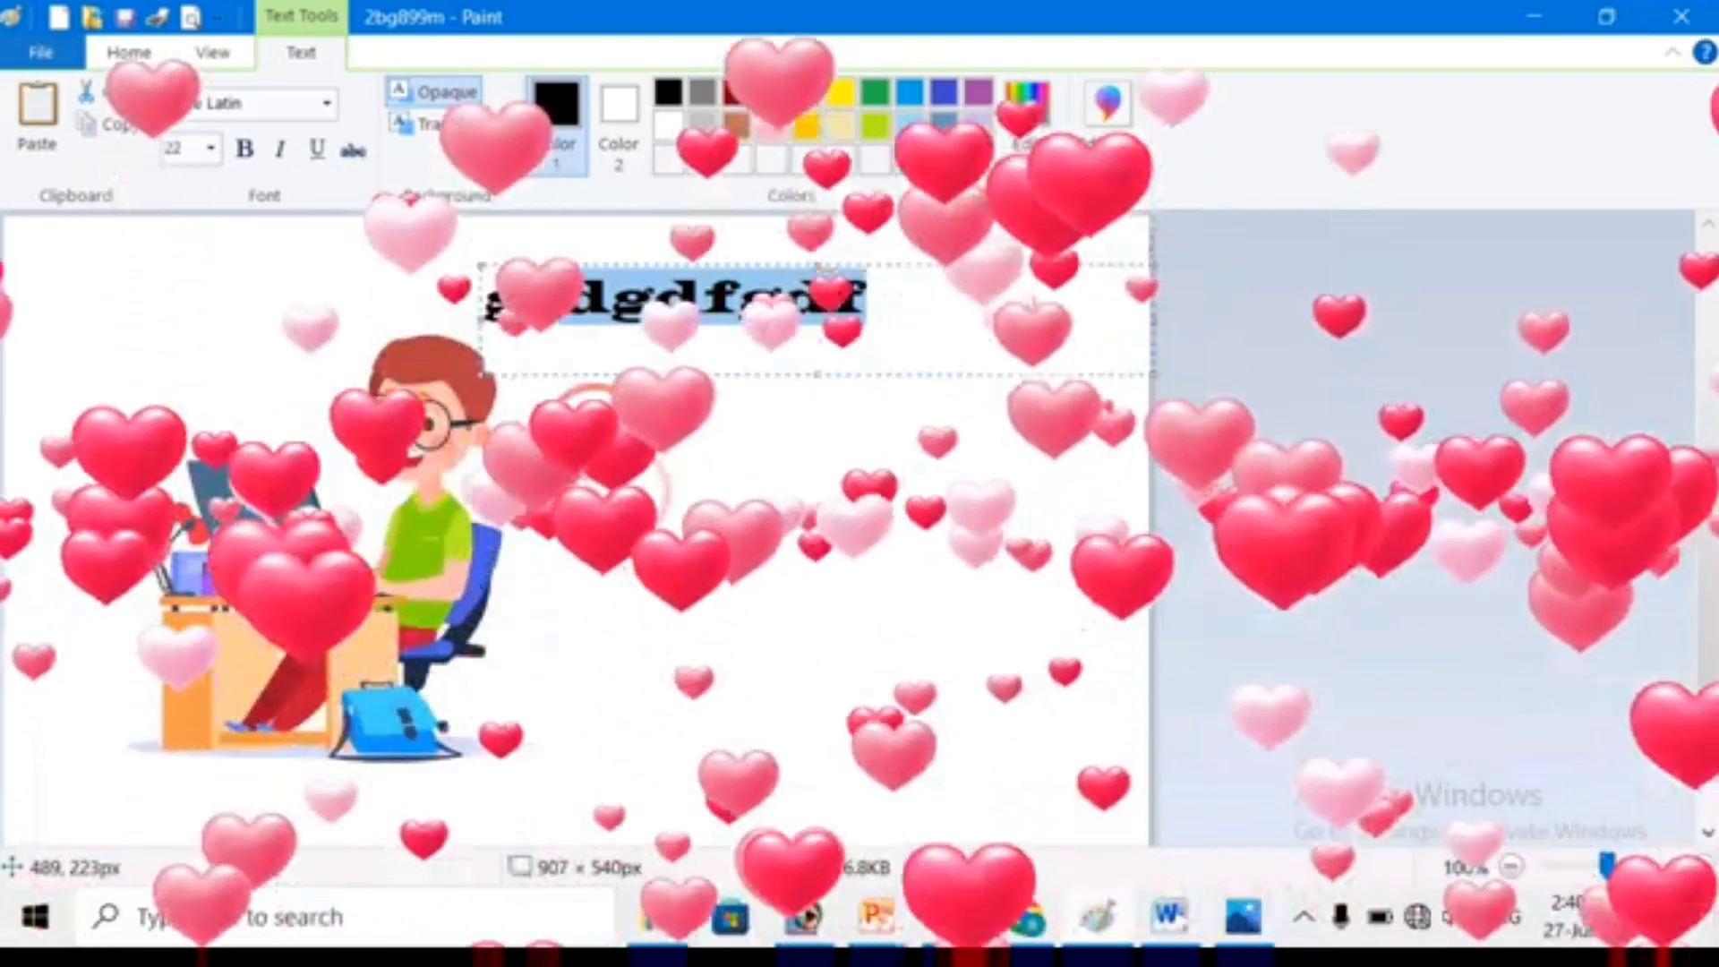
click(621, 492)
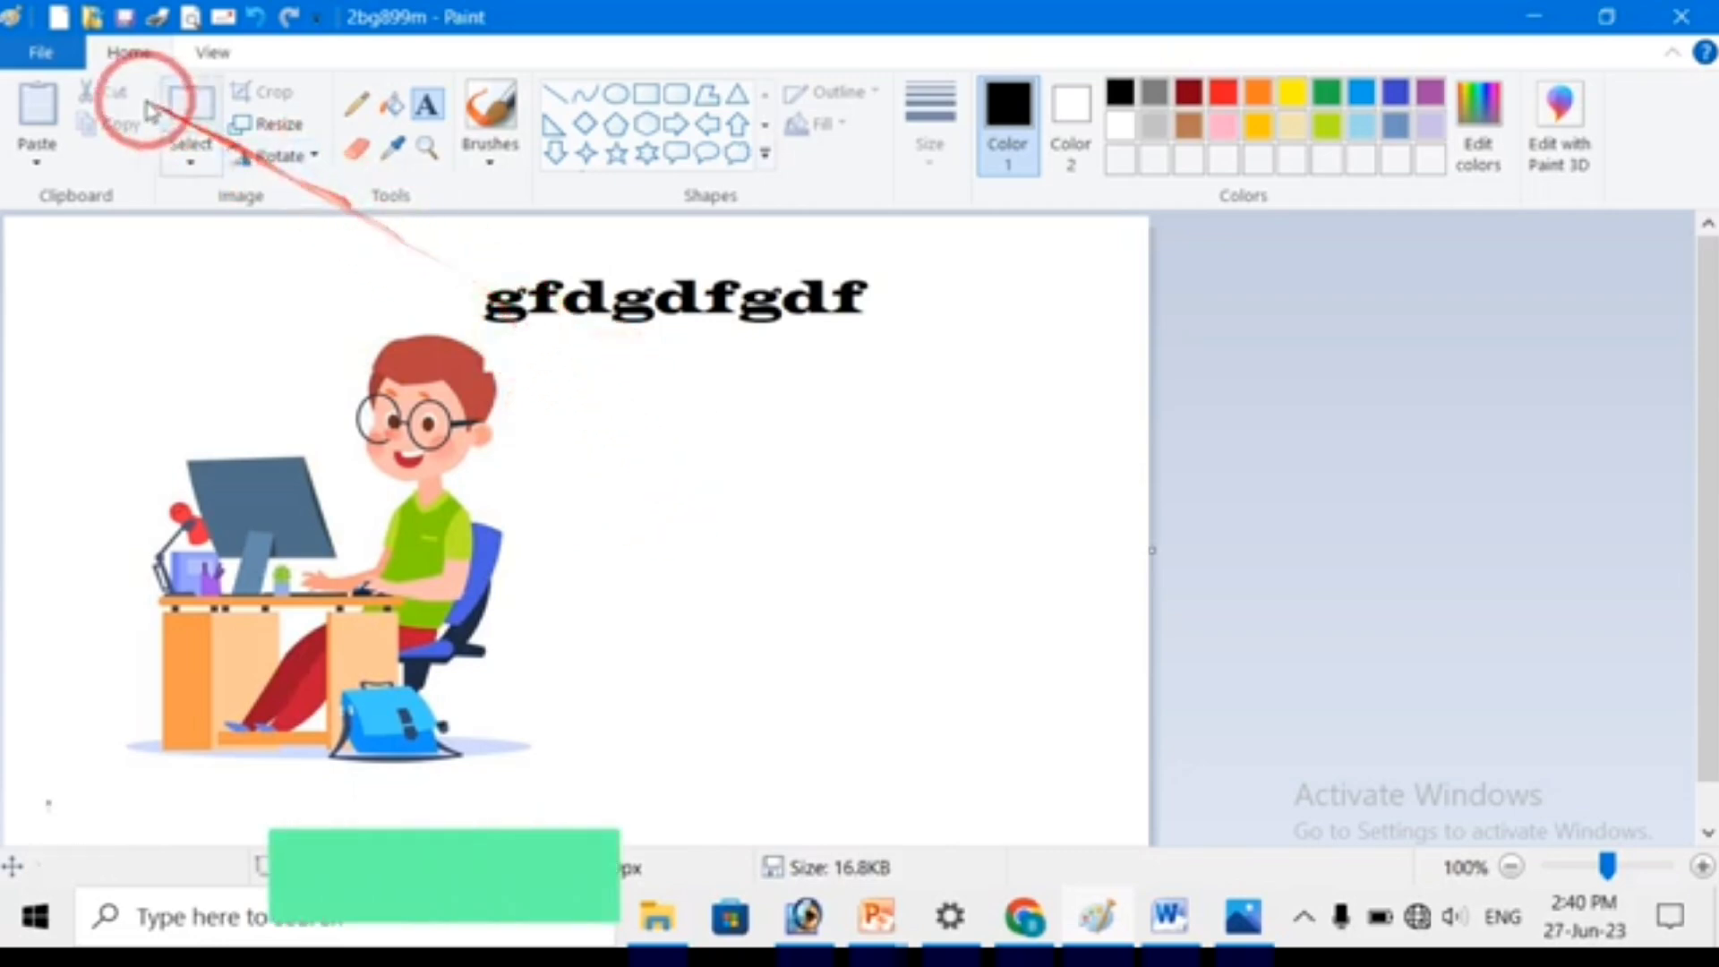
Close the current picture so Paint prompts about saving changes to 2bg899m.jpg.
click(39, 53)
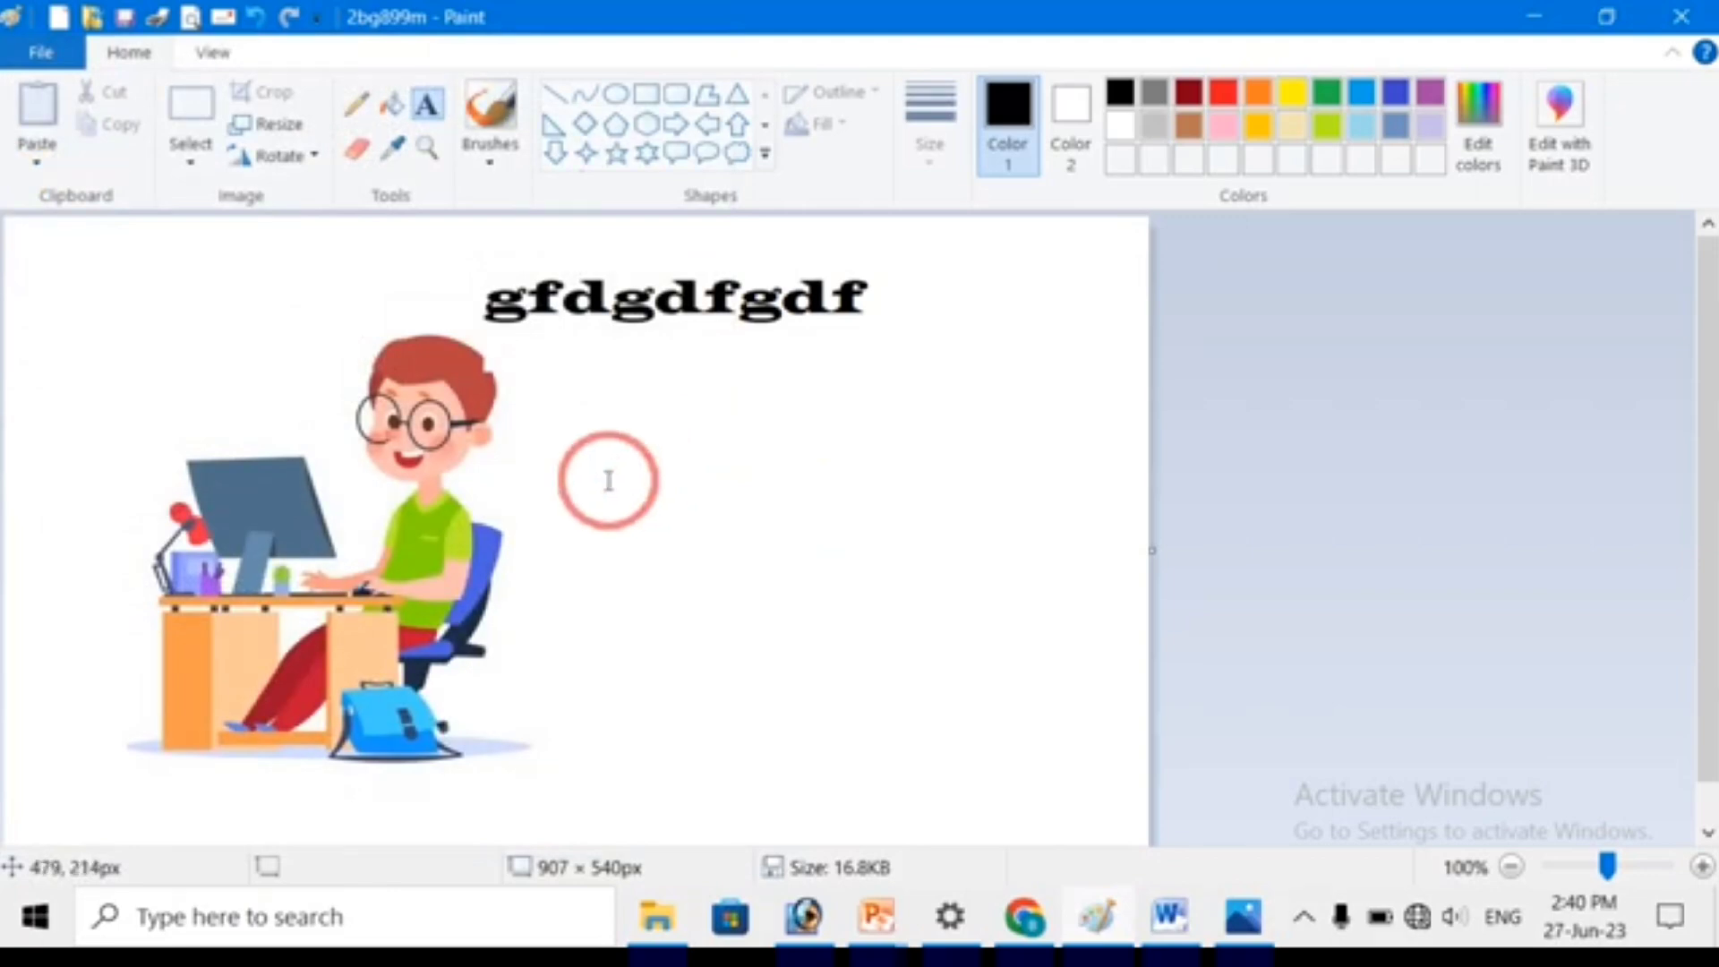
key(alt+F4)
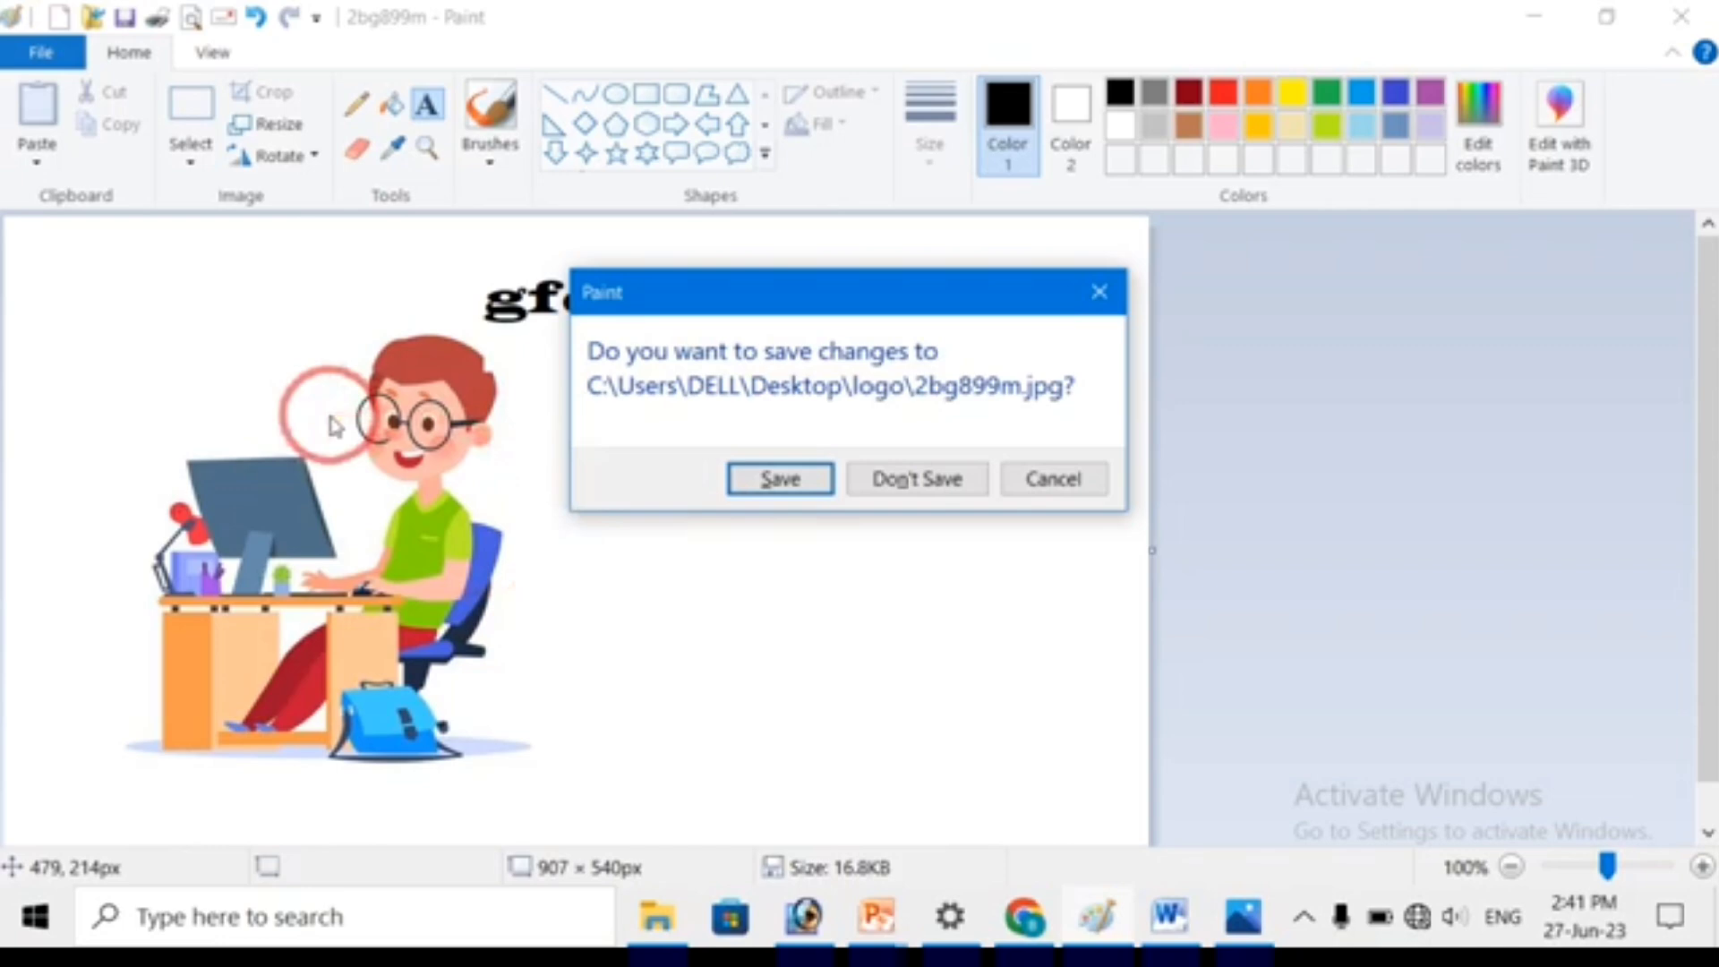
Choose Don't Save to discard the edits to 2bg899m.jpg.
click(906, 468)
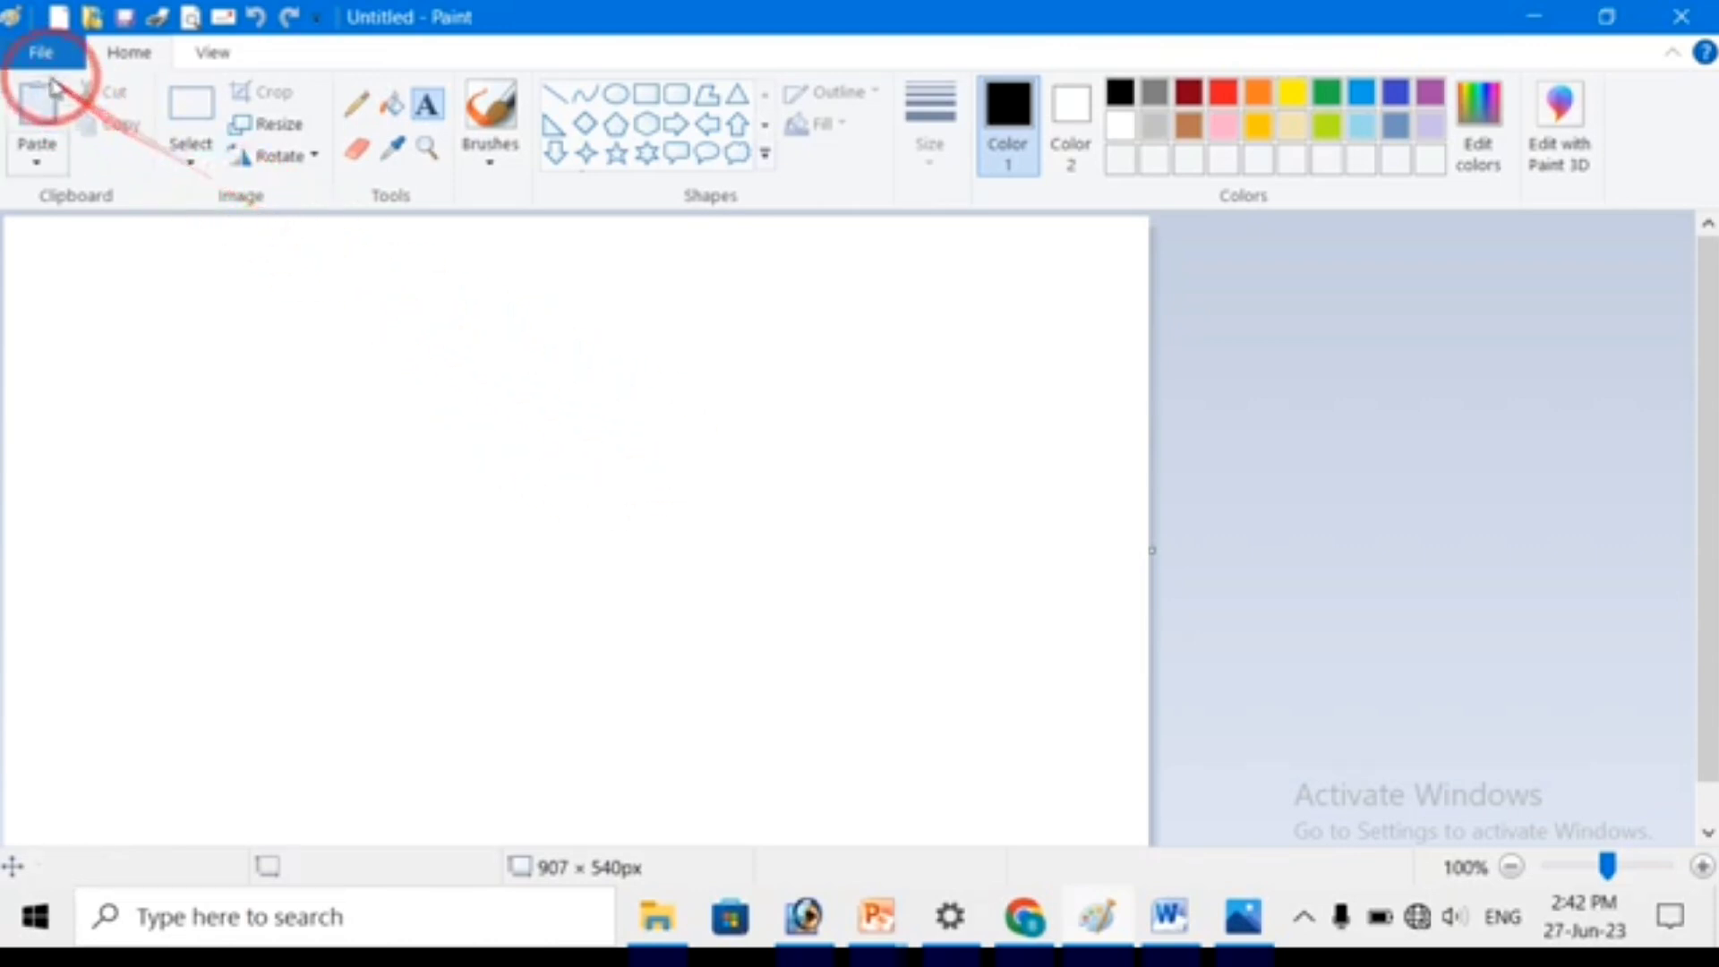
Browse the Open dialog from the File menu, then cancel it.
click(40, 51)
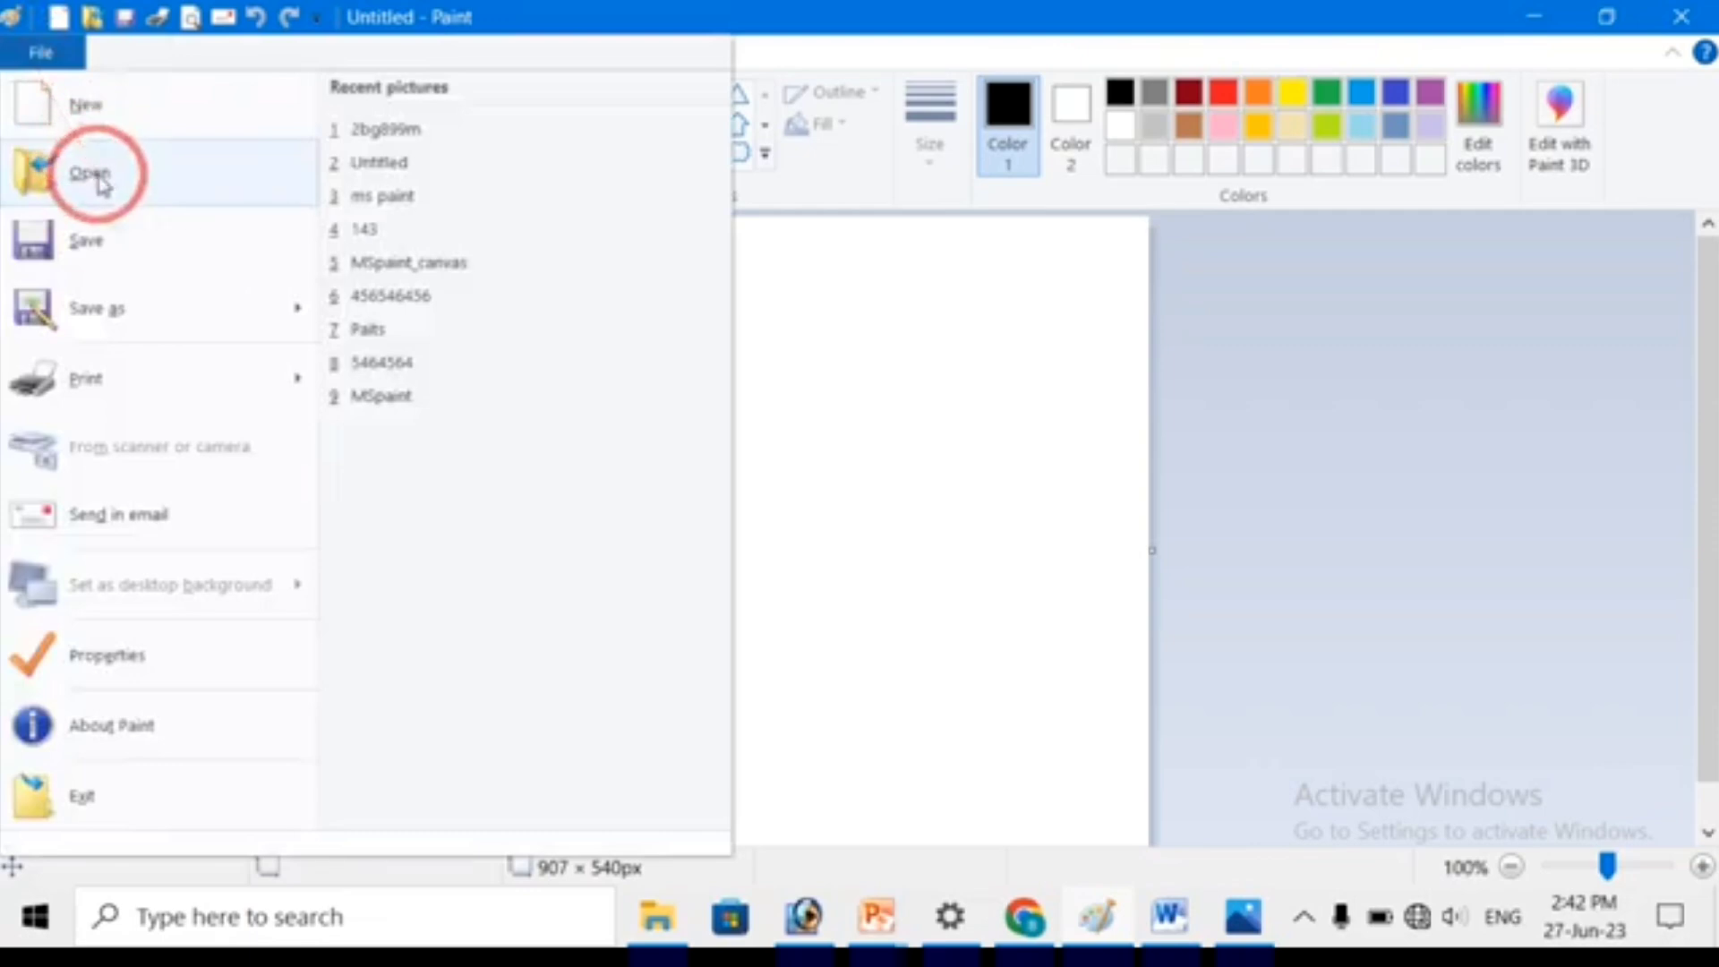
click(197, 182)
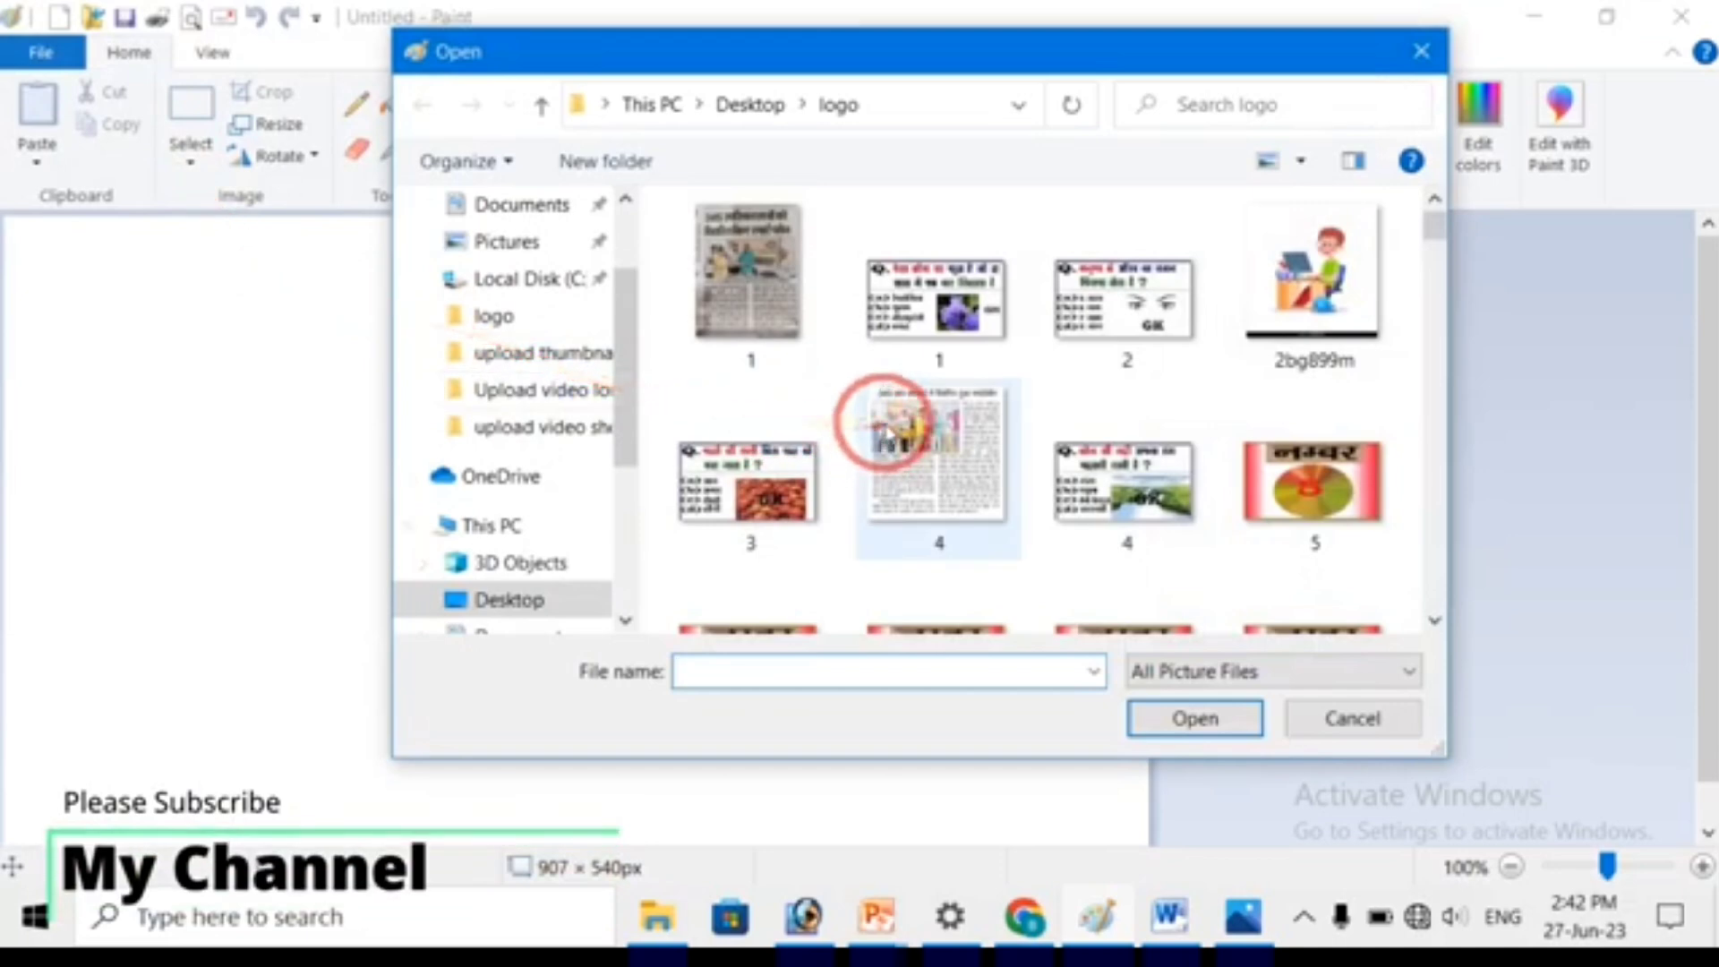
scroll(887, 428, down, 5)
scroll(887, 428, up, 5)
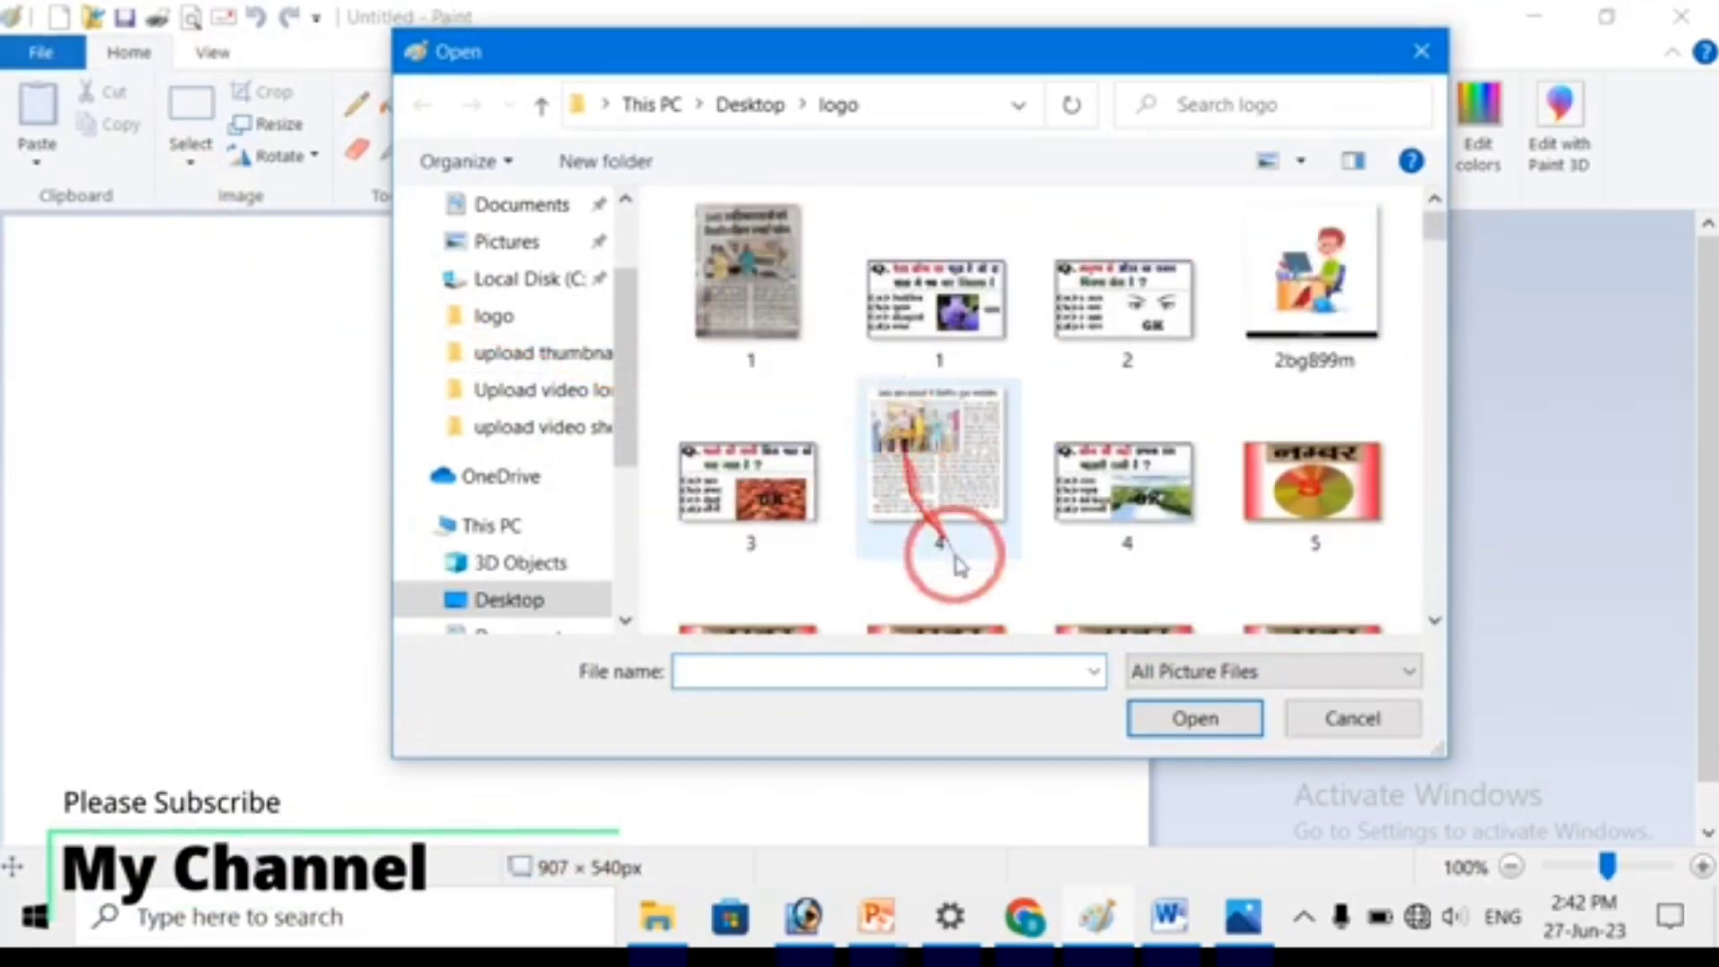
click(1321, 721)
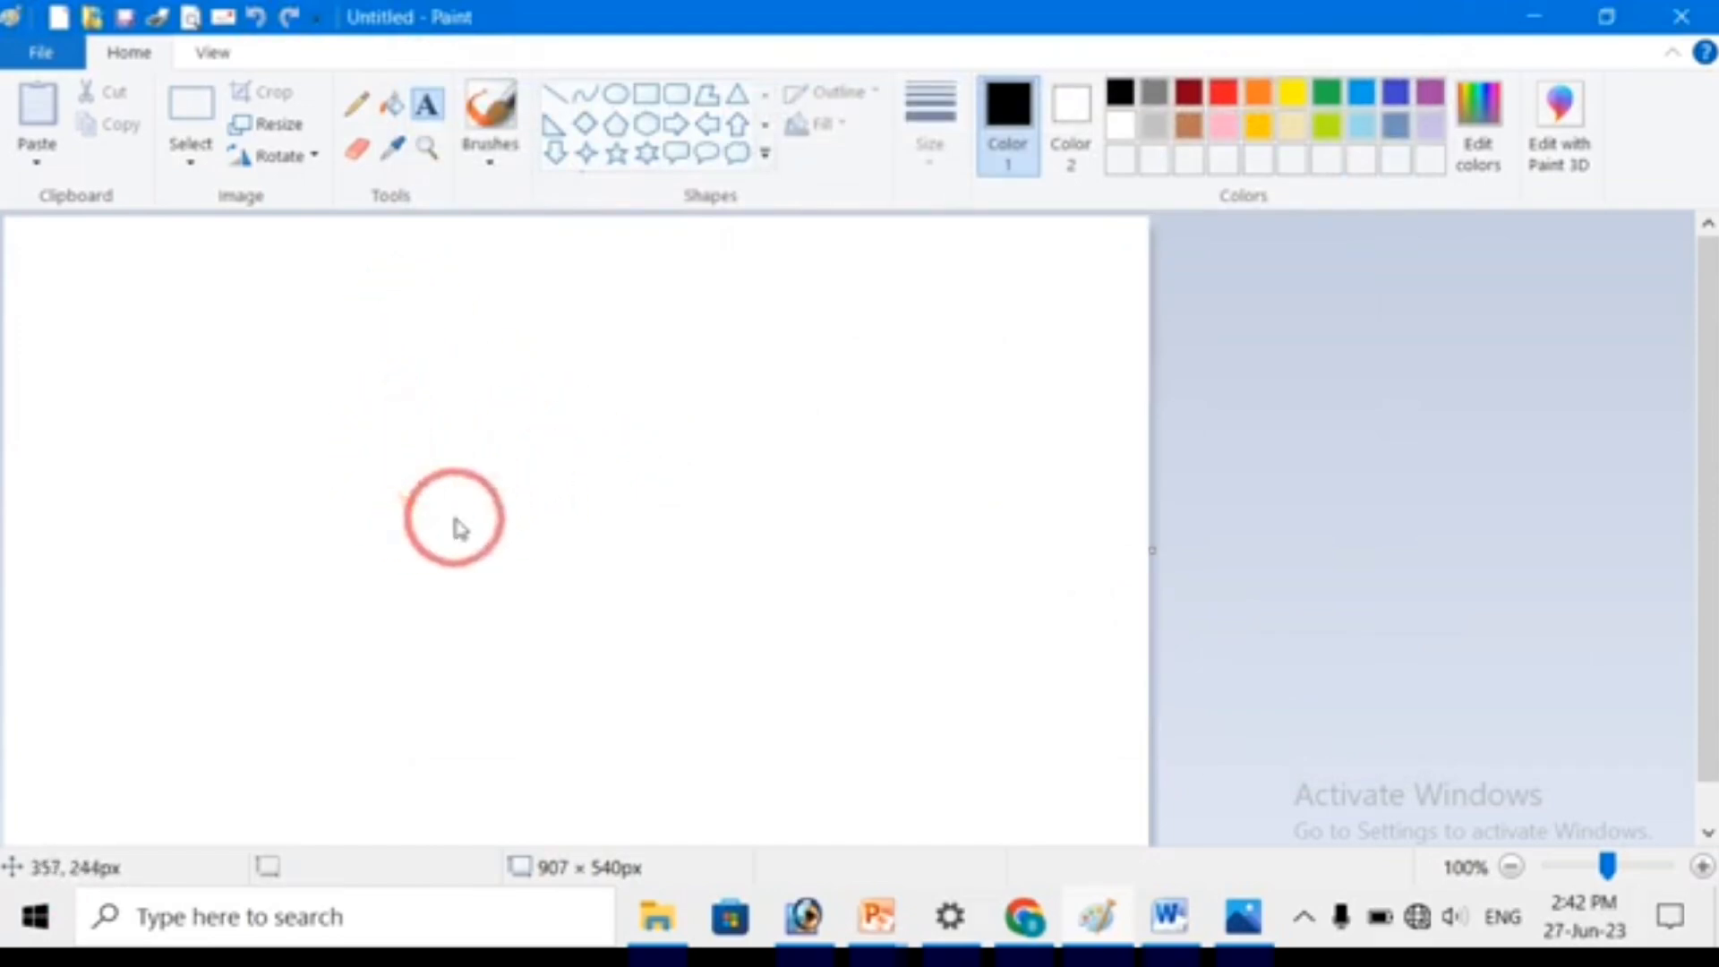
Open the 56546456 logo image from the Desktop logo folder.
key(ctrl+o)
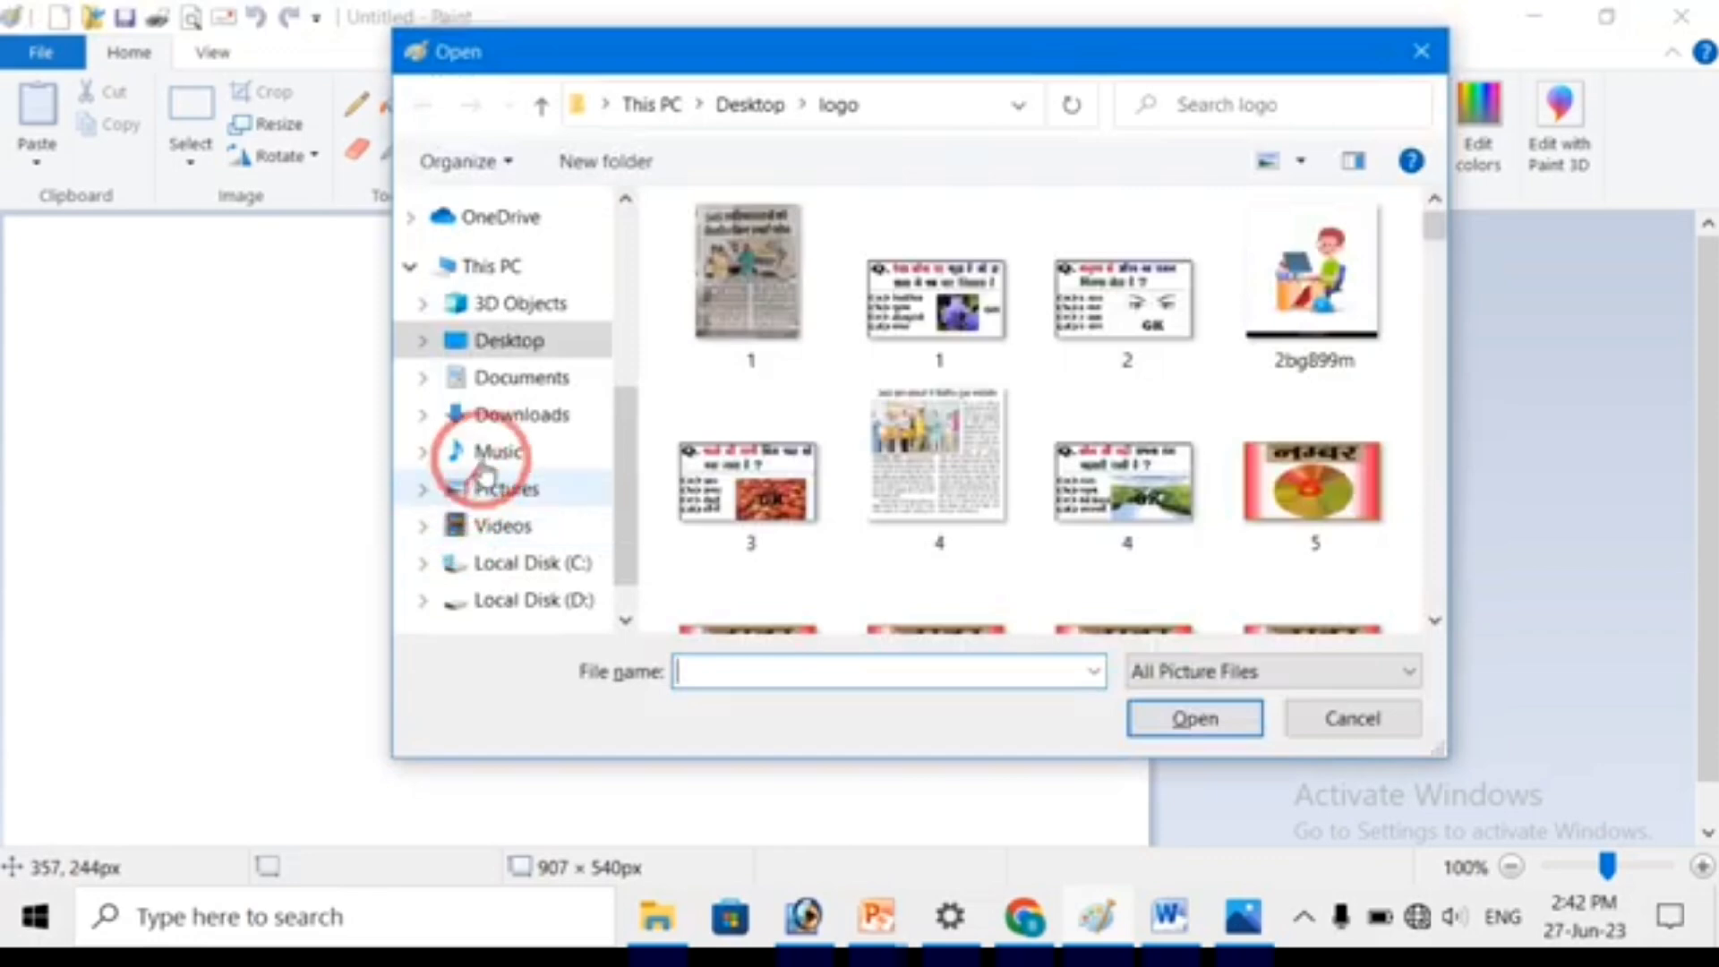
drag(920, 51, 773, 82)
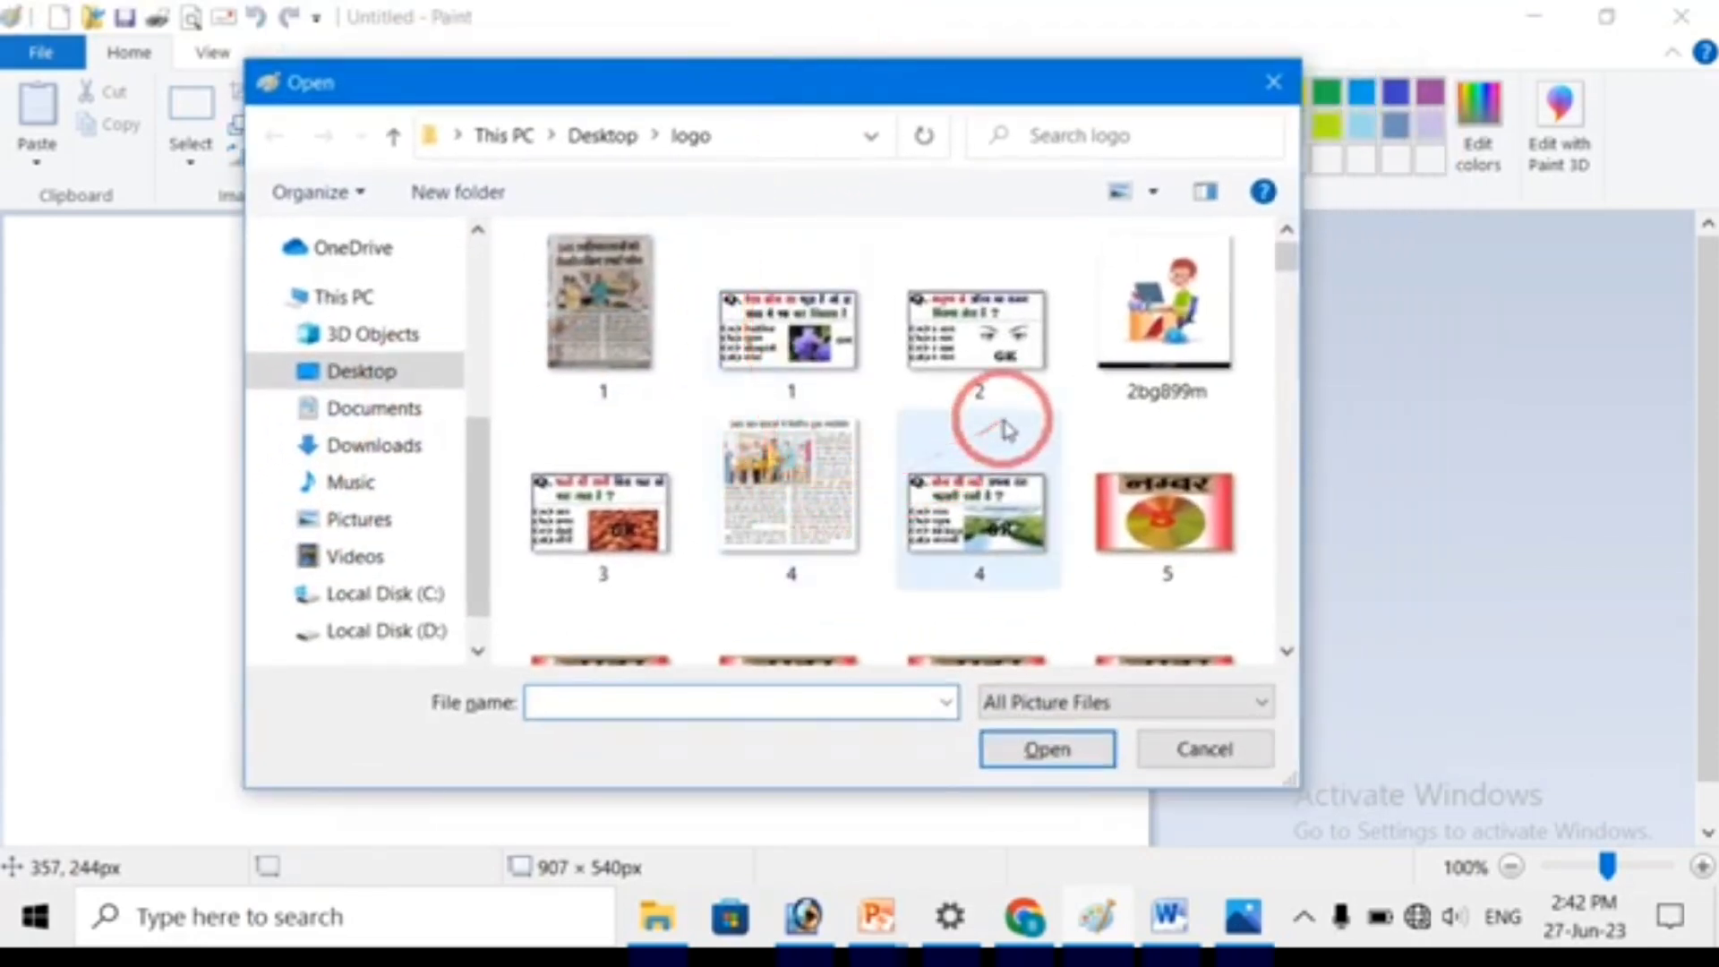
scroll(1005, 428, down, 2)
scroll(1005, 428, down, 5)
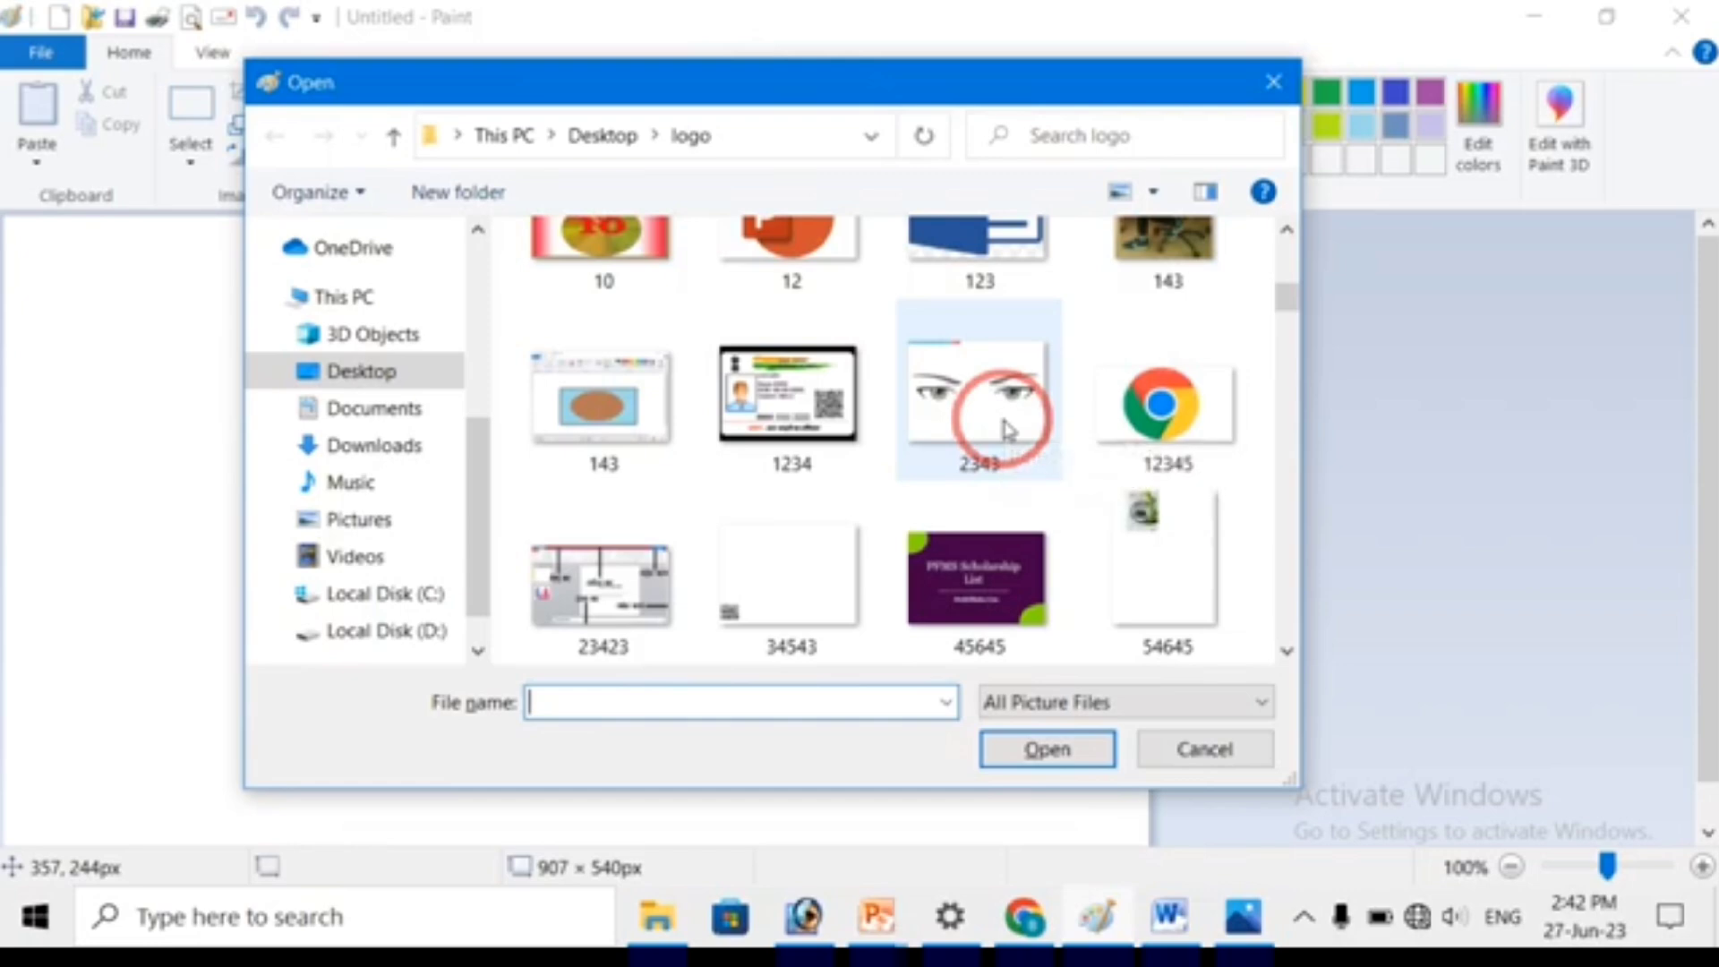
scroll(1004, 428, down, 3)
scroll(1005, 428, down, 2)
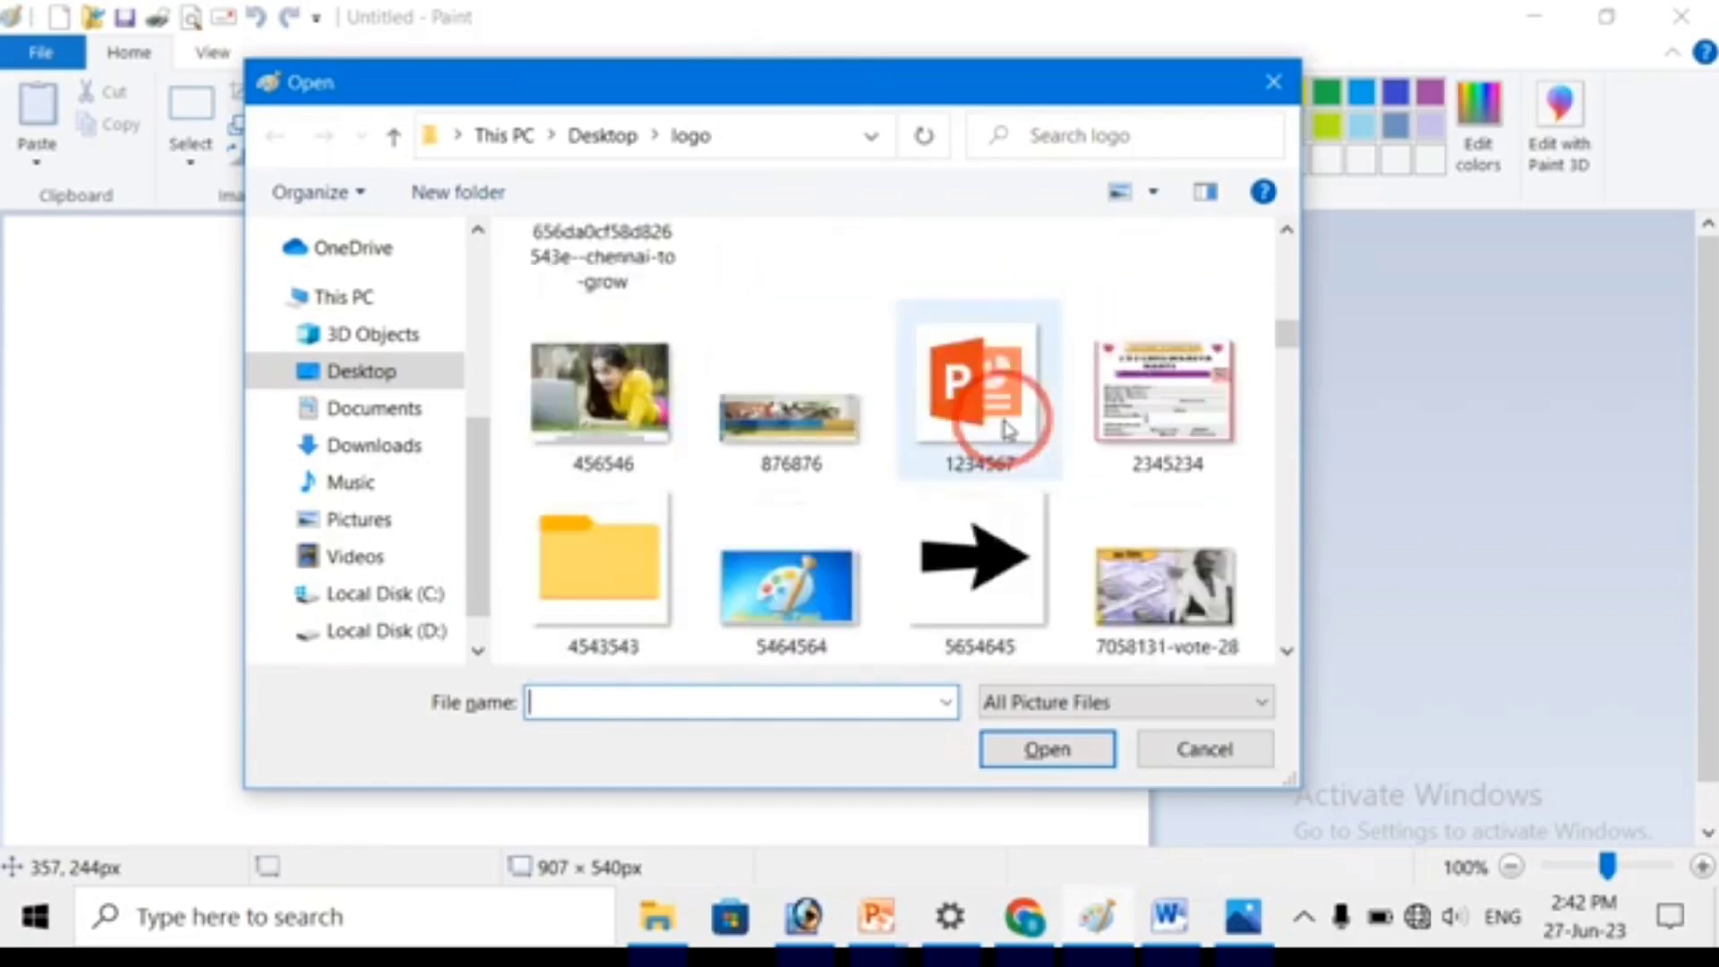
scroll(1005, 428, down, 3)
scroll(1005, 428, down, 2)
scroll(1005, 428, down, 3)
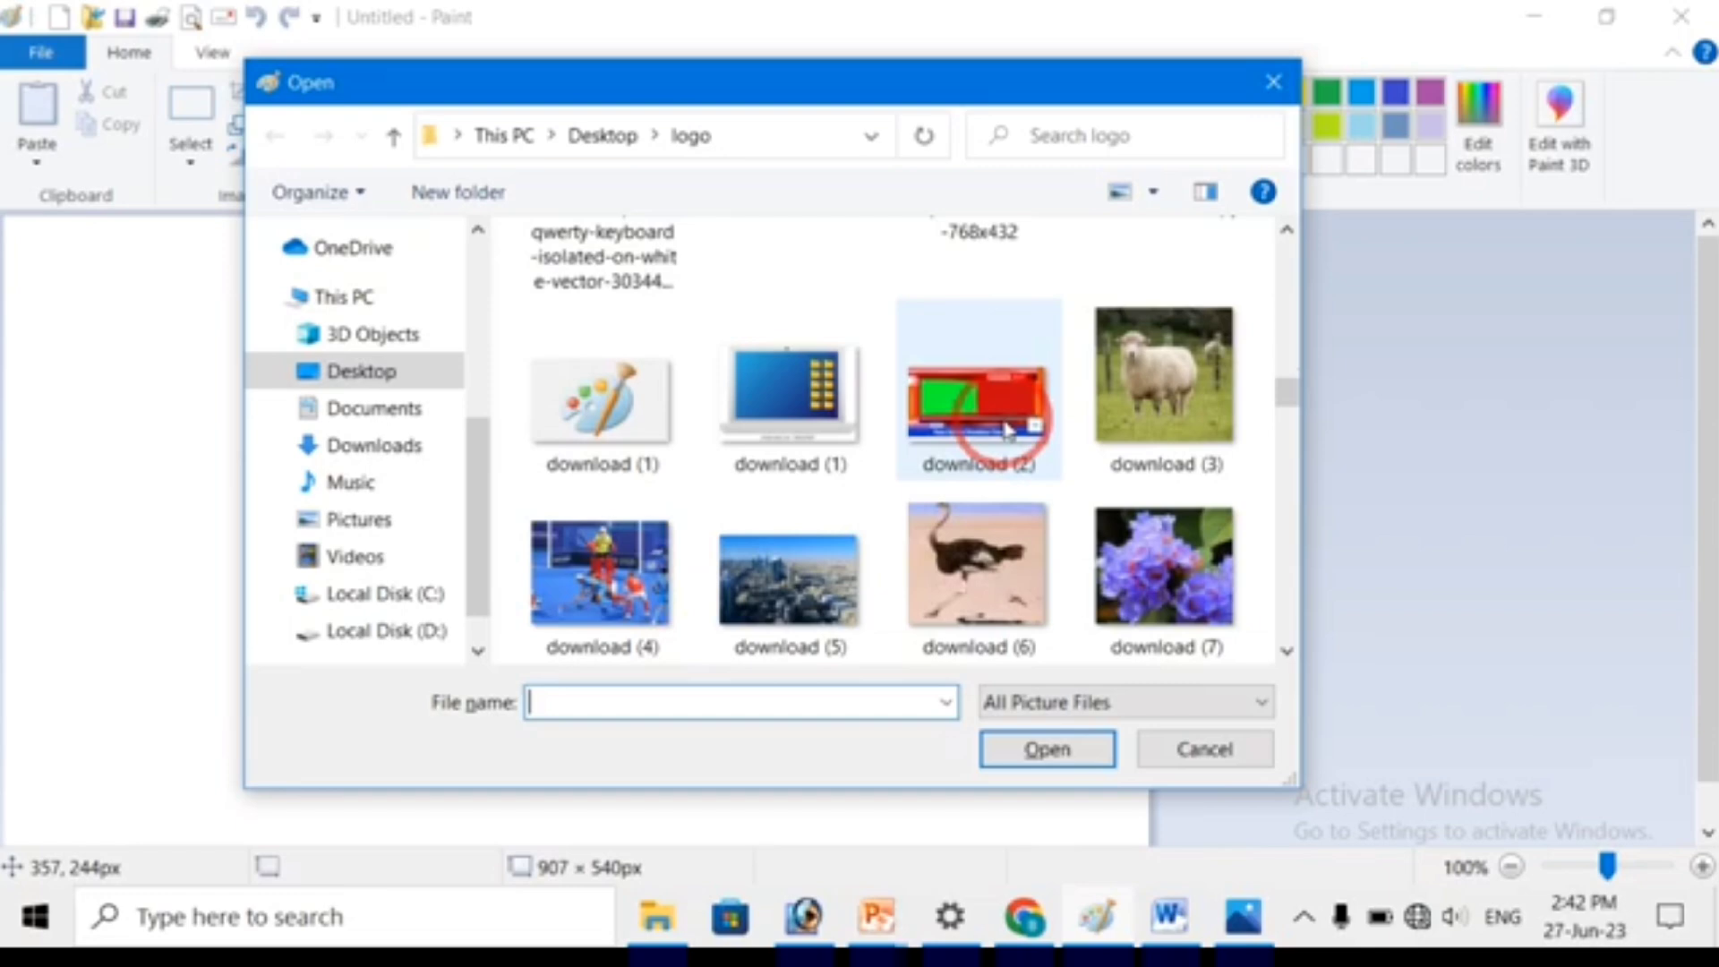
scroll(1007, 430, up, 2)
scroll(1006, 429, up, 2)
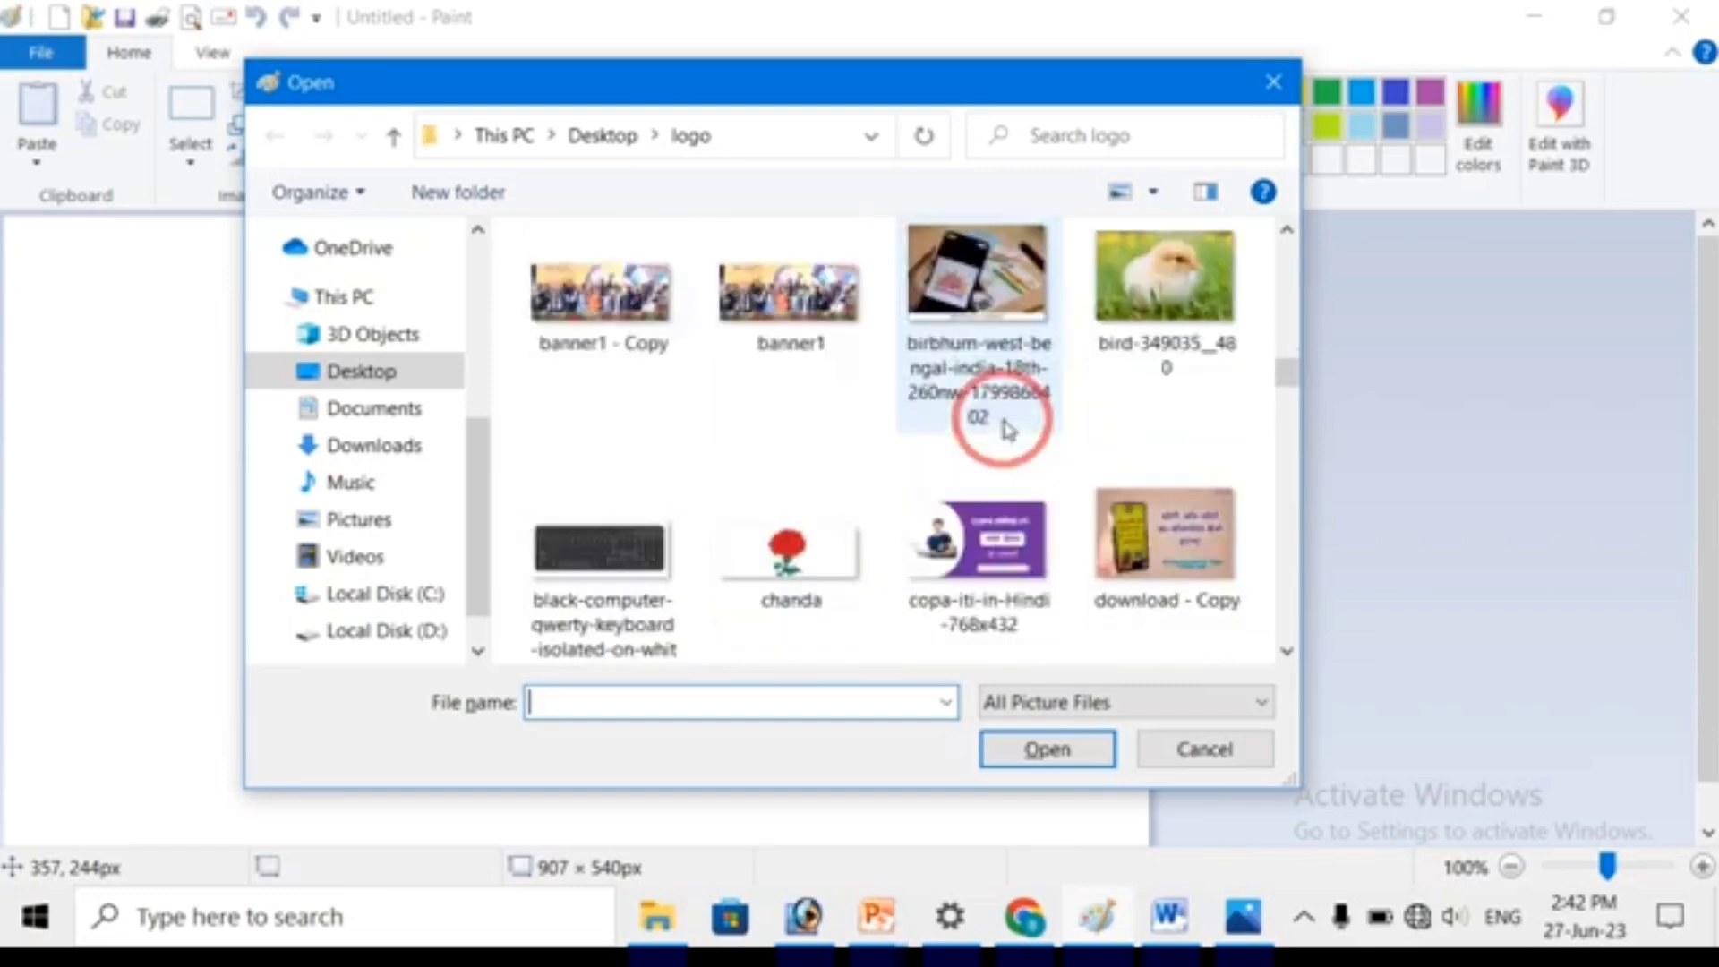
scroll(1007, 430, up, 2)
scroll(1006, 430, up, 2)
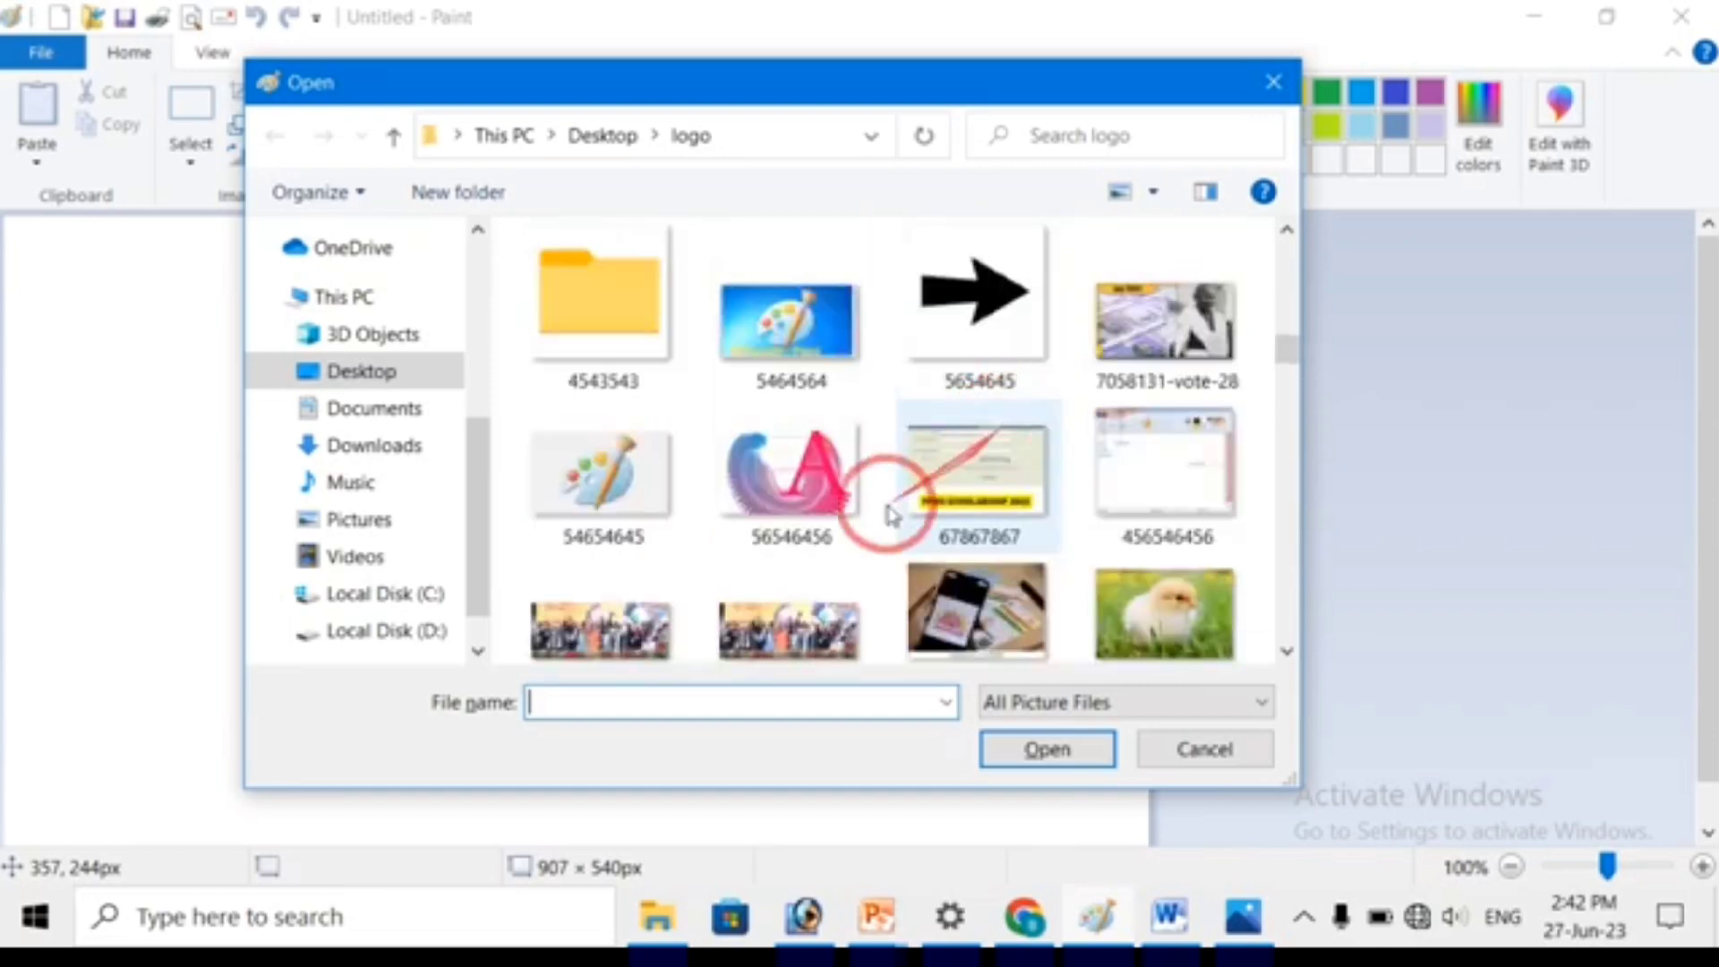
click(789, 528)
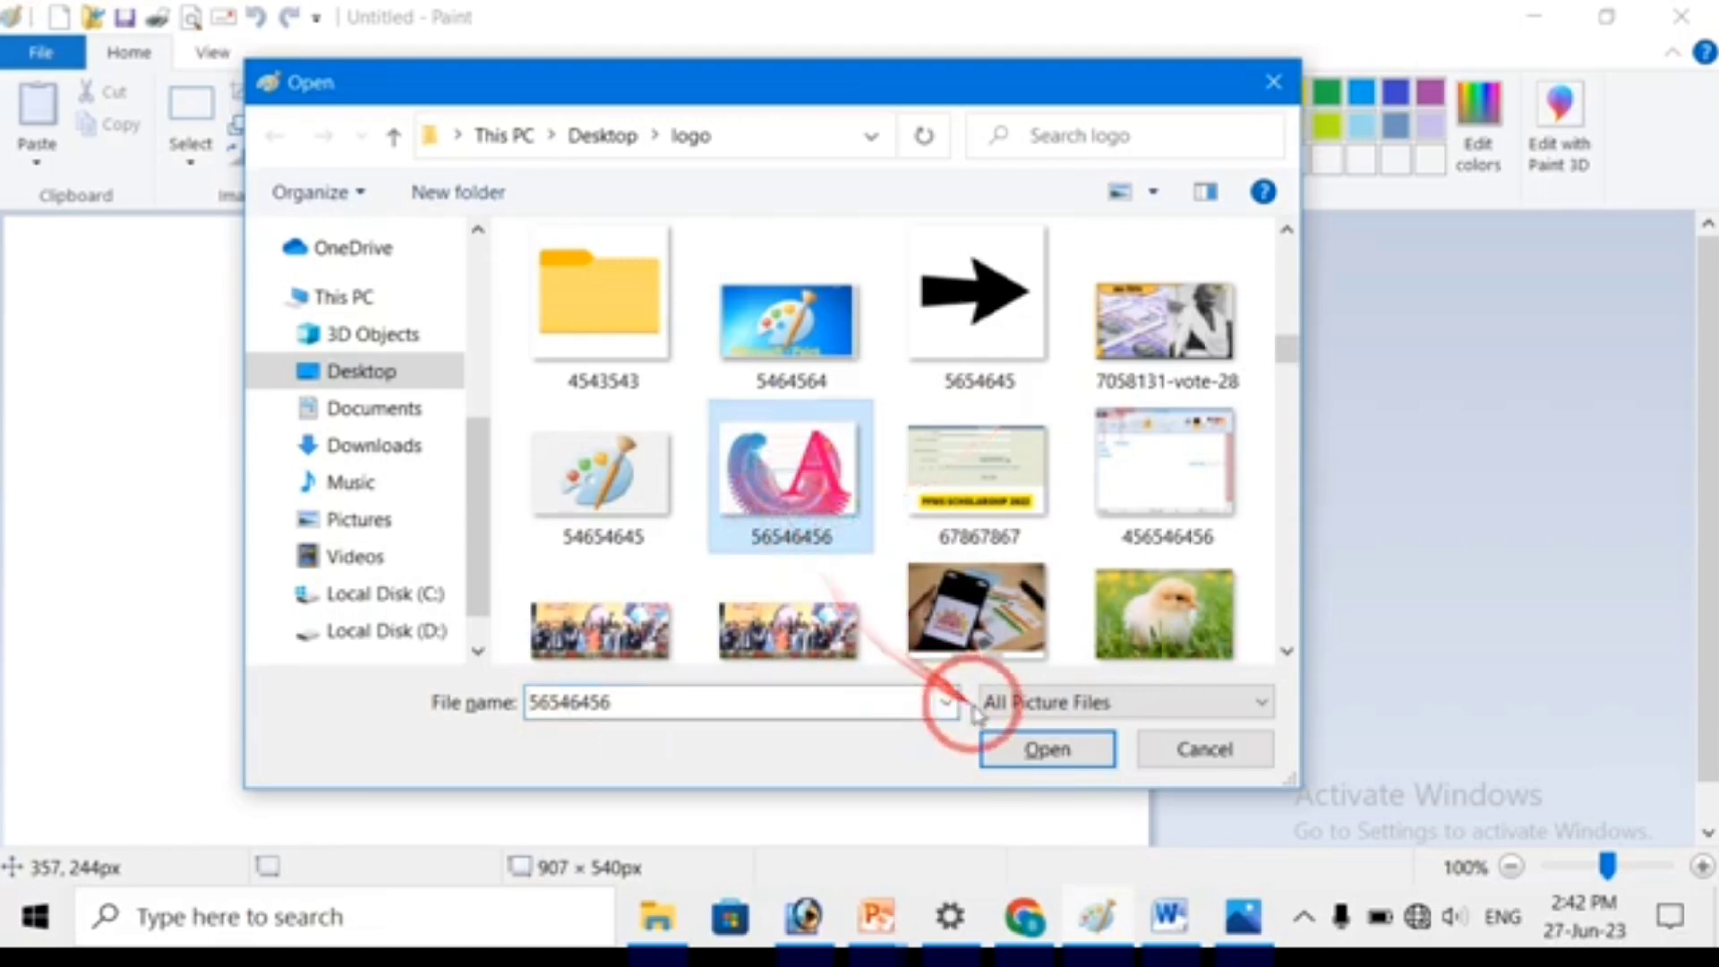
click(1030, 751)
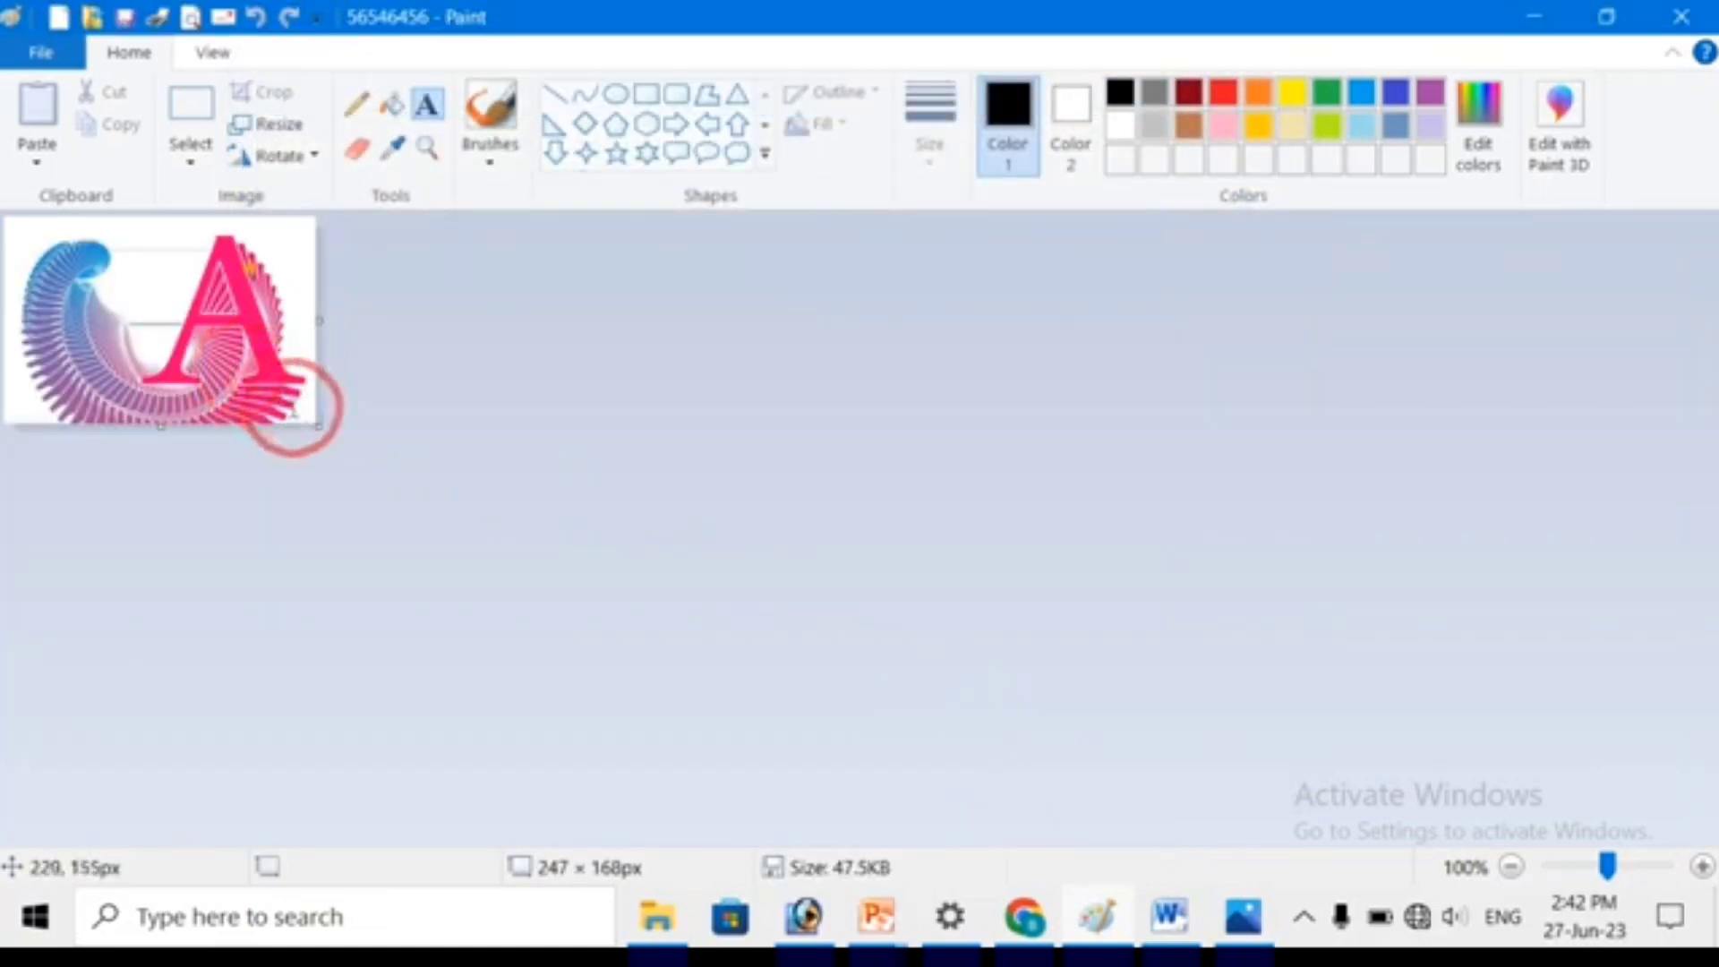
Resize the logo canvas to 643 × 334 pixels, then bring up the Print settings.
drag(327, 429, 814, 629)
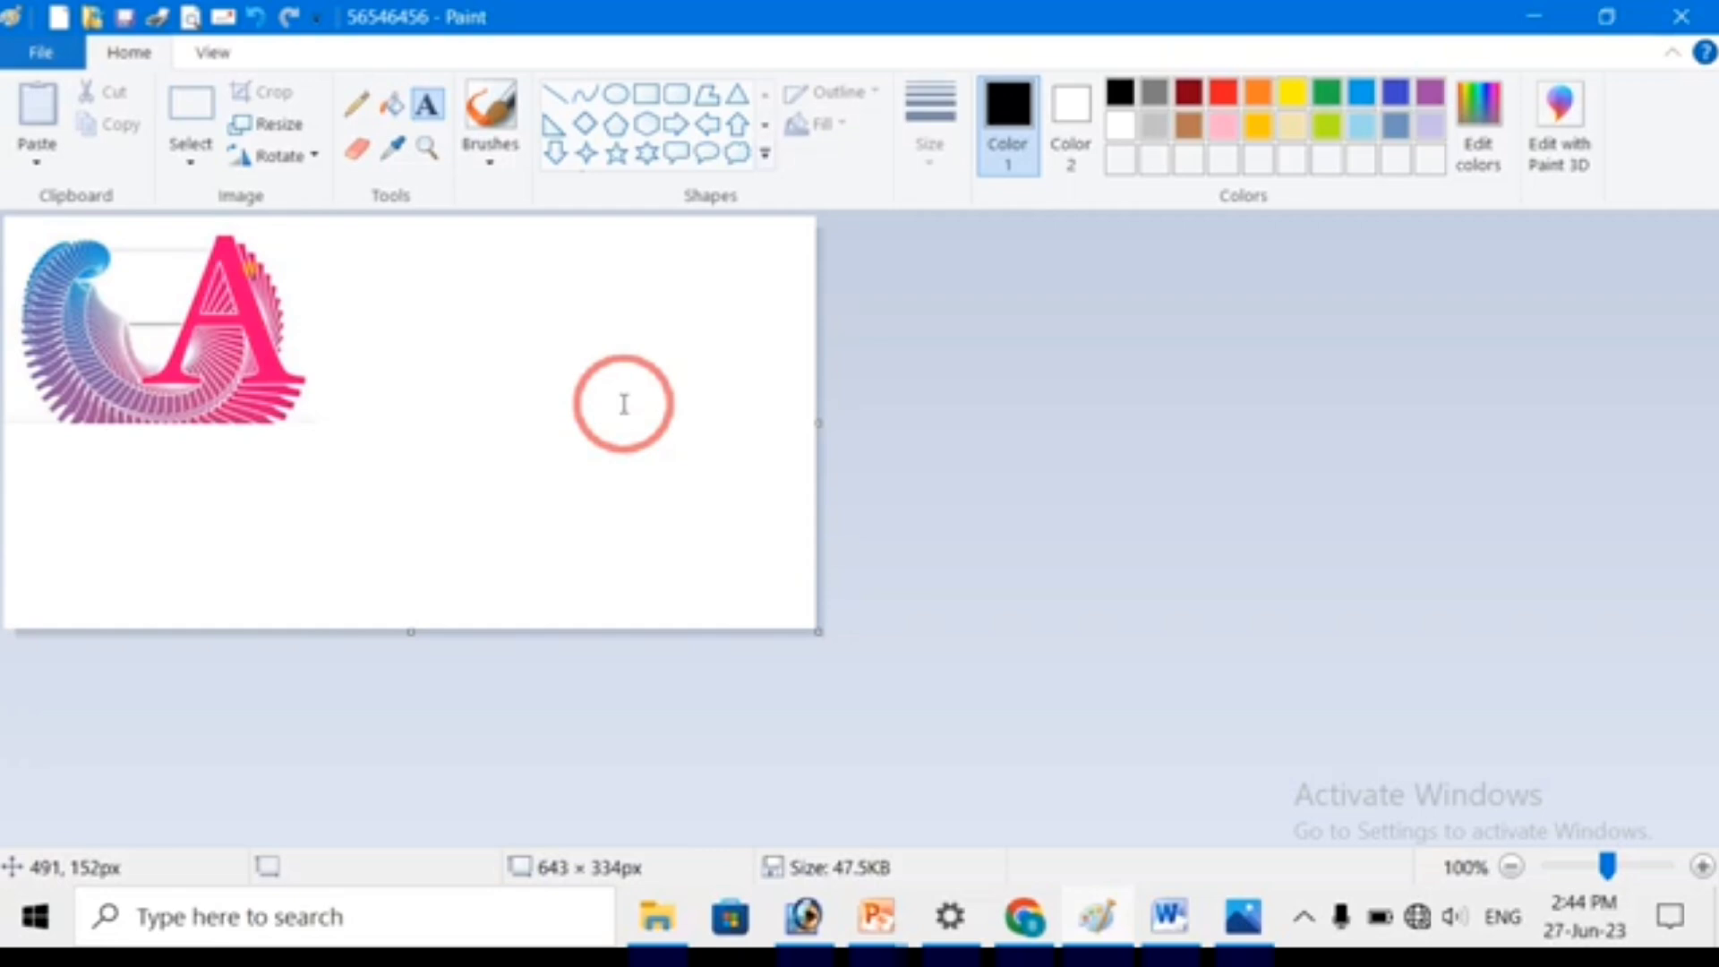
key(ctrl+p)
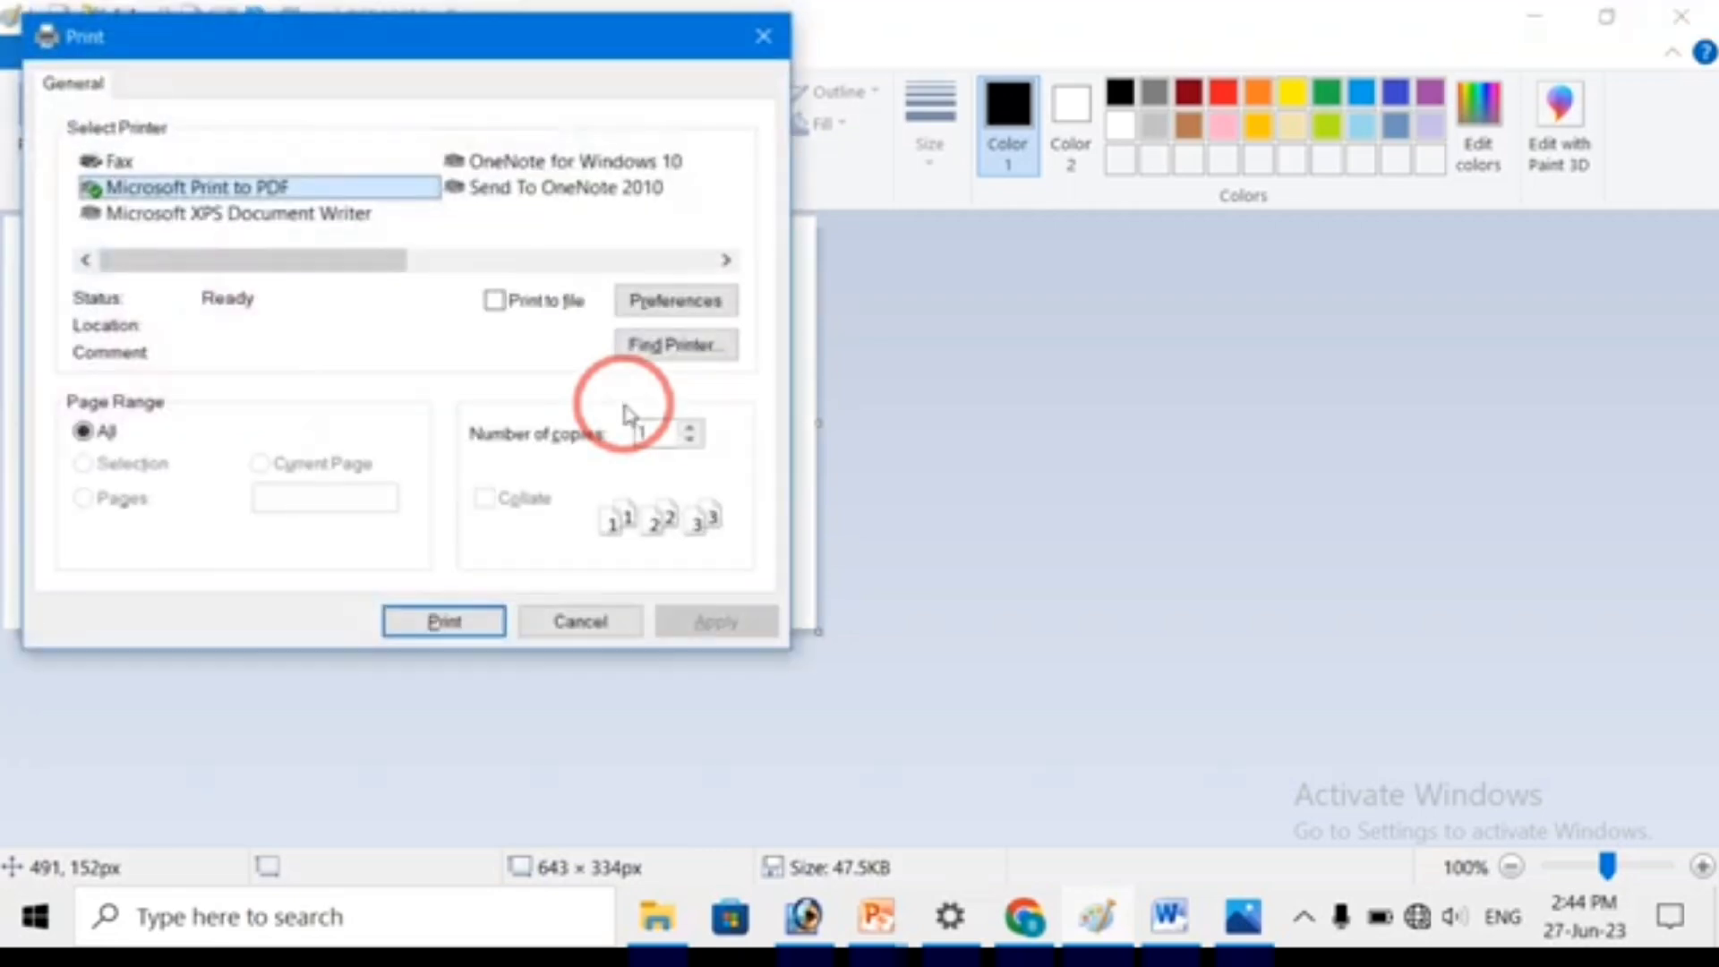
Move the Print dialog aside to reveal the canvas and adjust the Number of copies spinner.
mouse_move(223, 39)
mouse_down()
mouse_move(537, 206)
mouse_move(892, 273)
mouse_up()
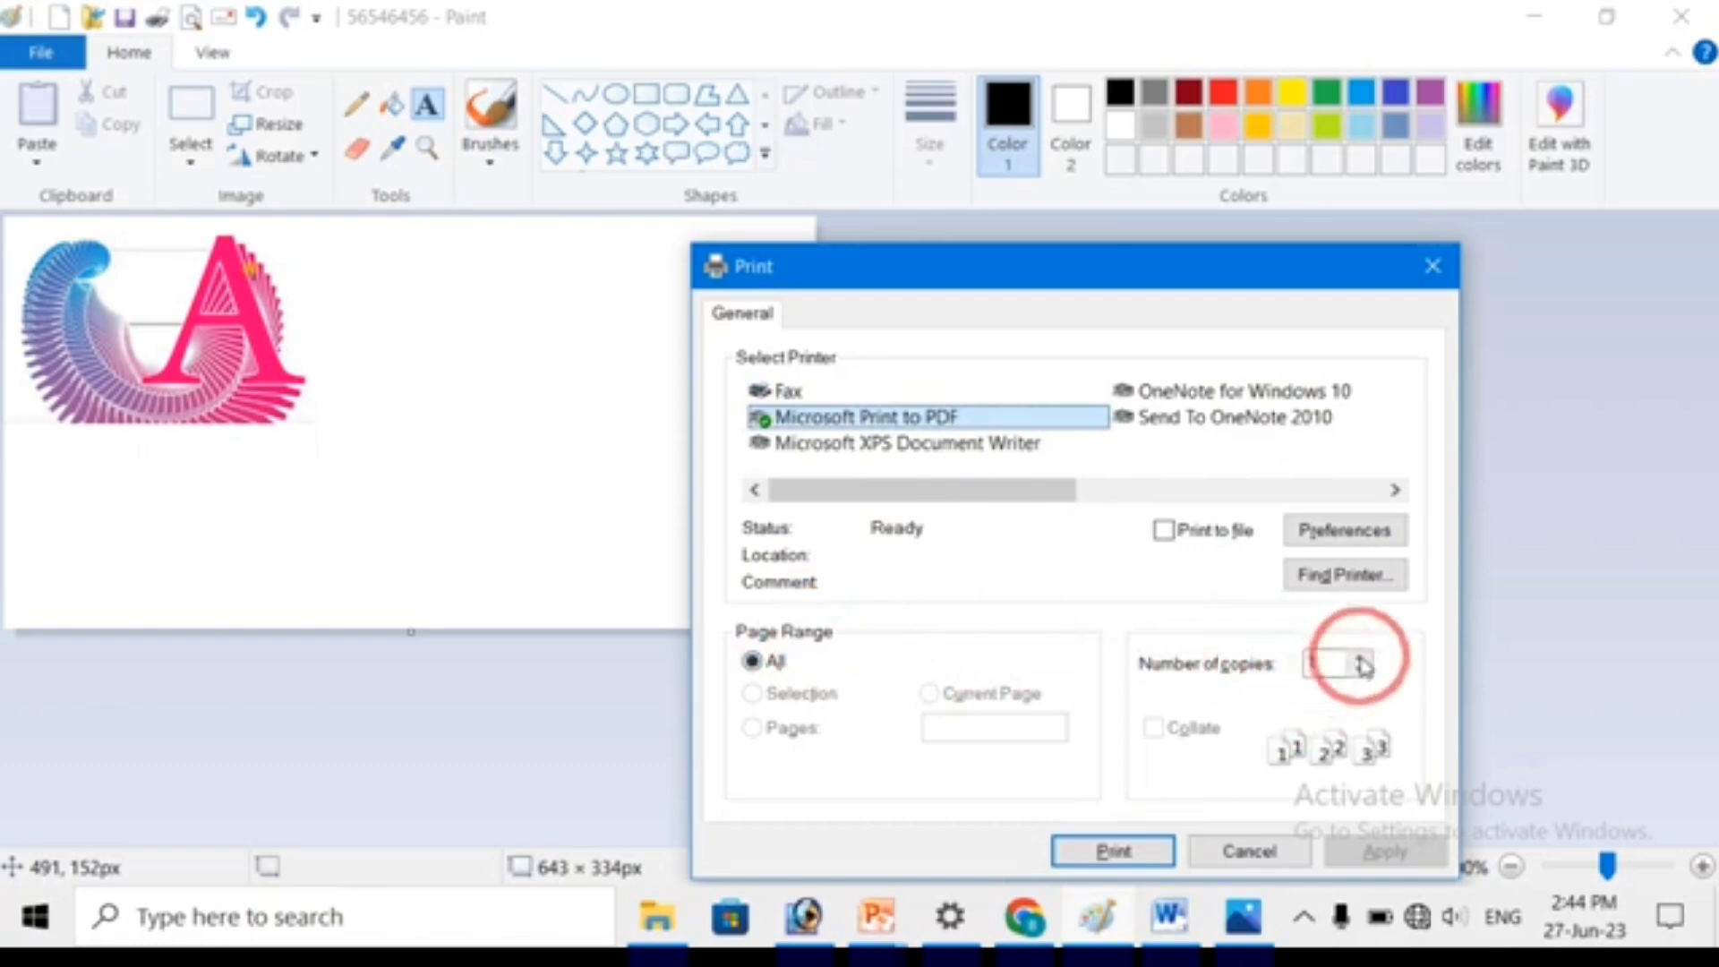
click(1362, 662)
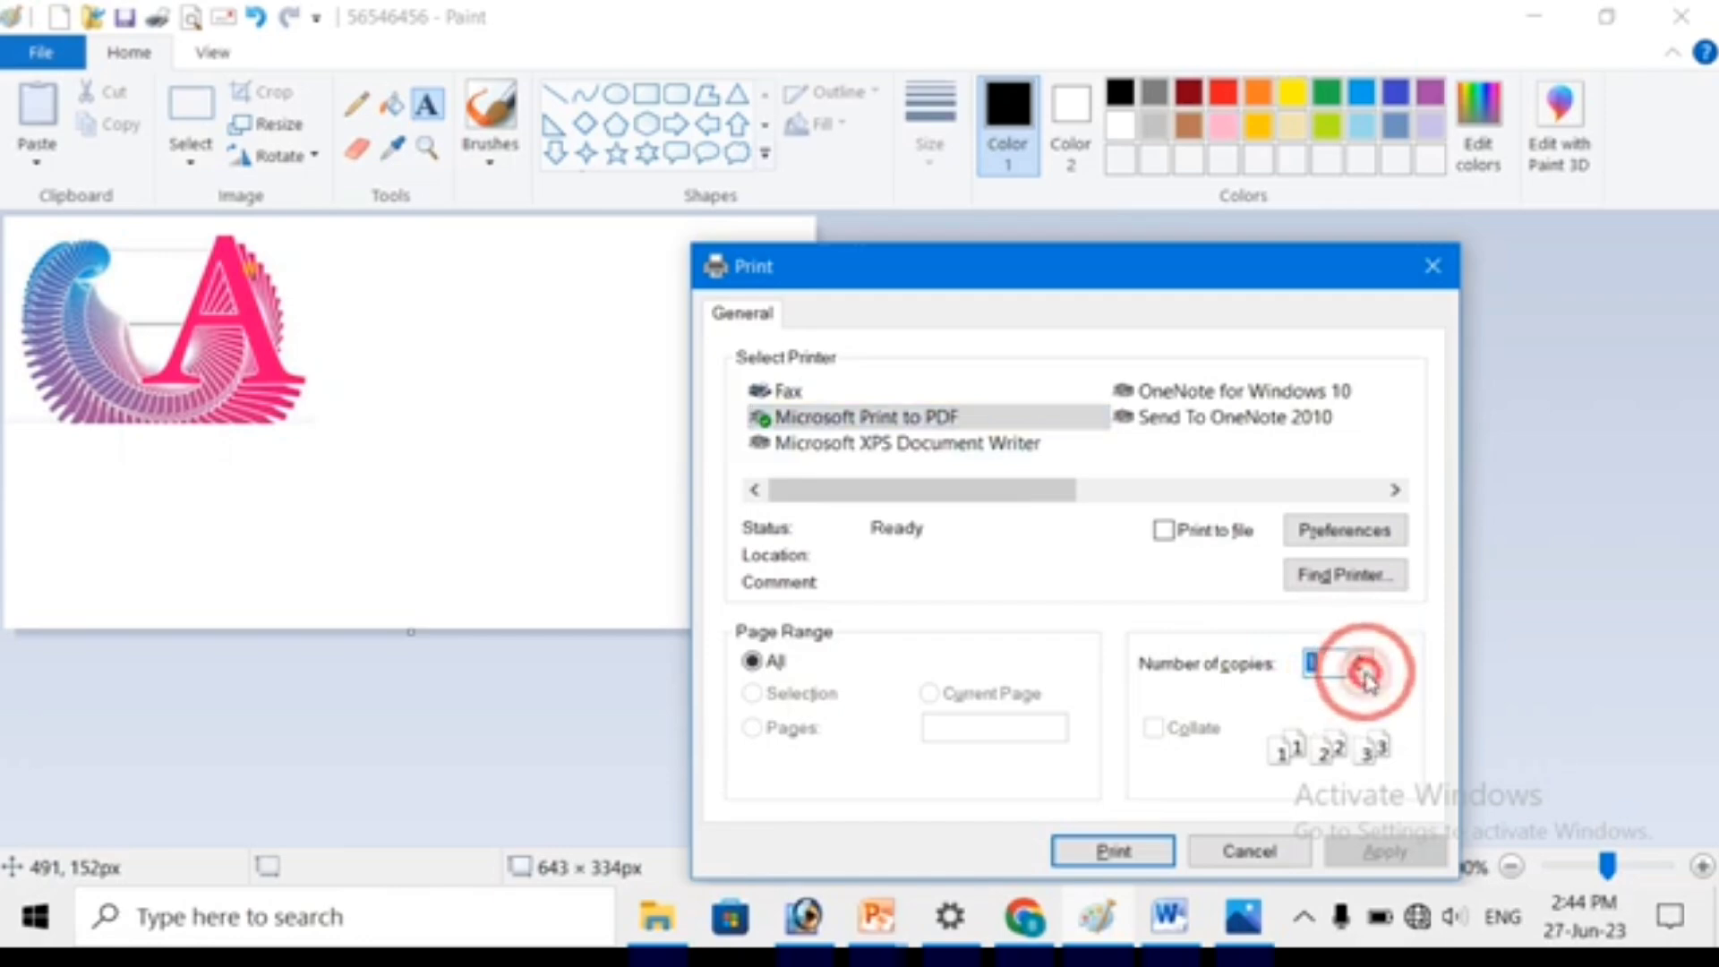
click(1366, 676)
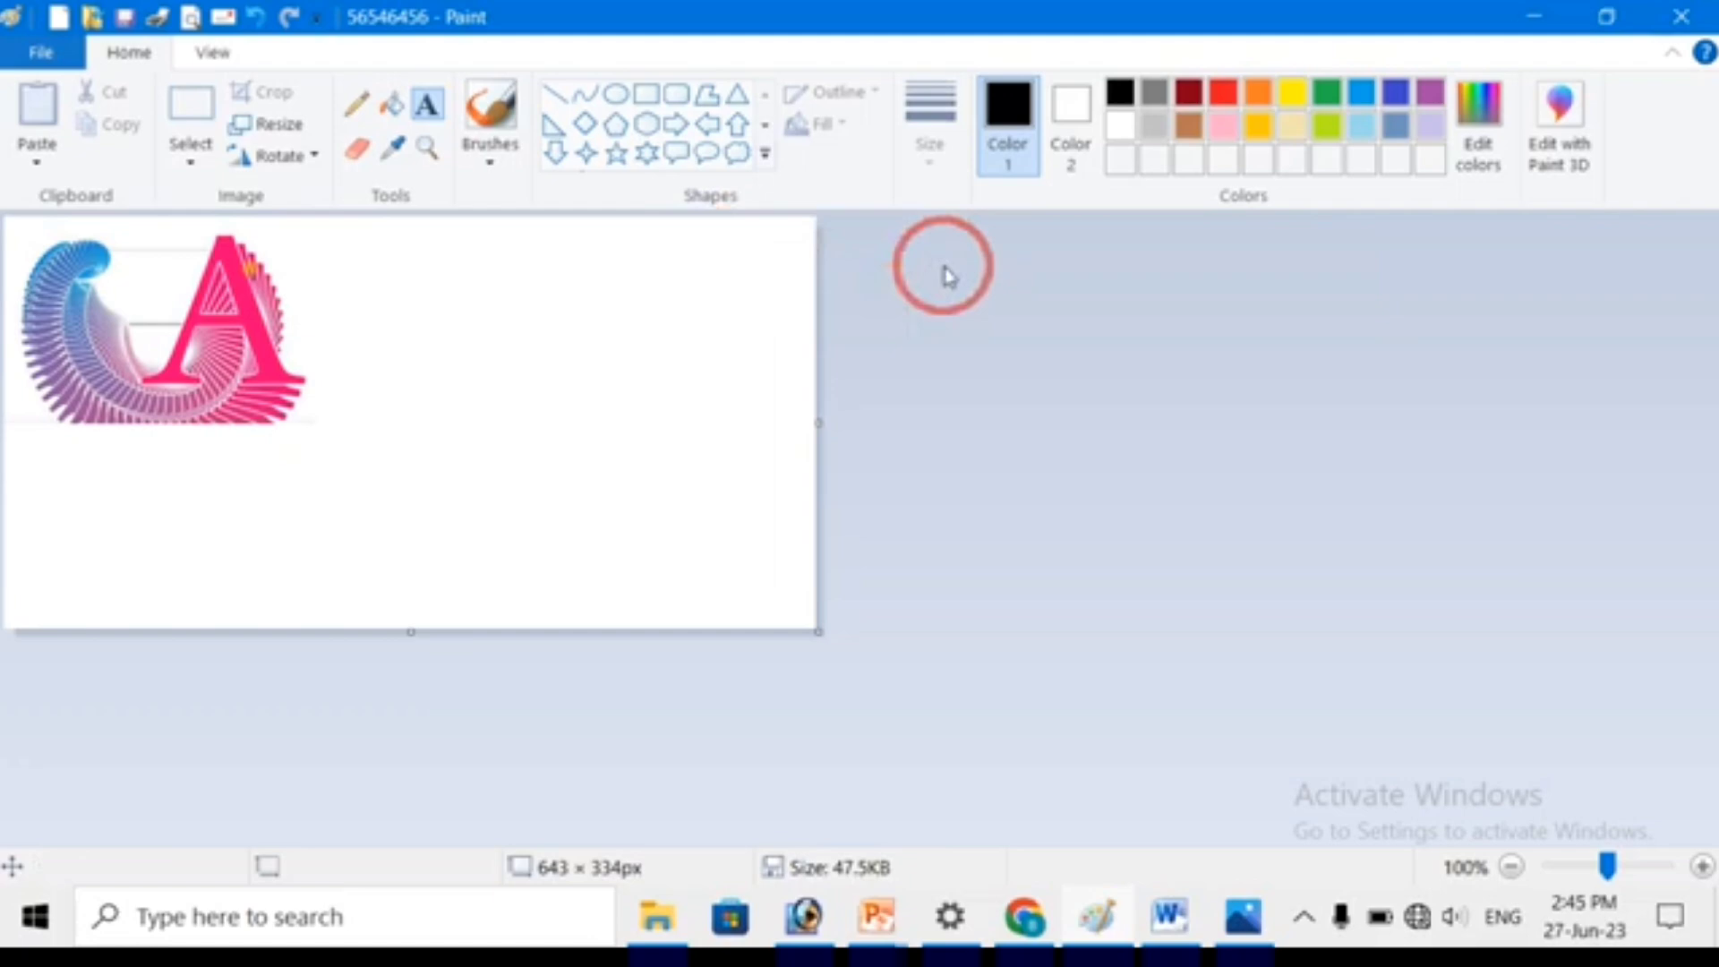
Toggle the canvas rulers on and off, first with Ctrl+R, then with the View tab's Rulers checkbox.
key(ctrl+r)
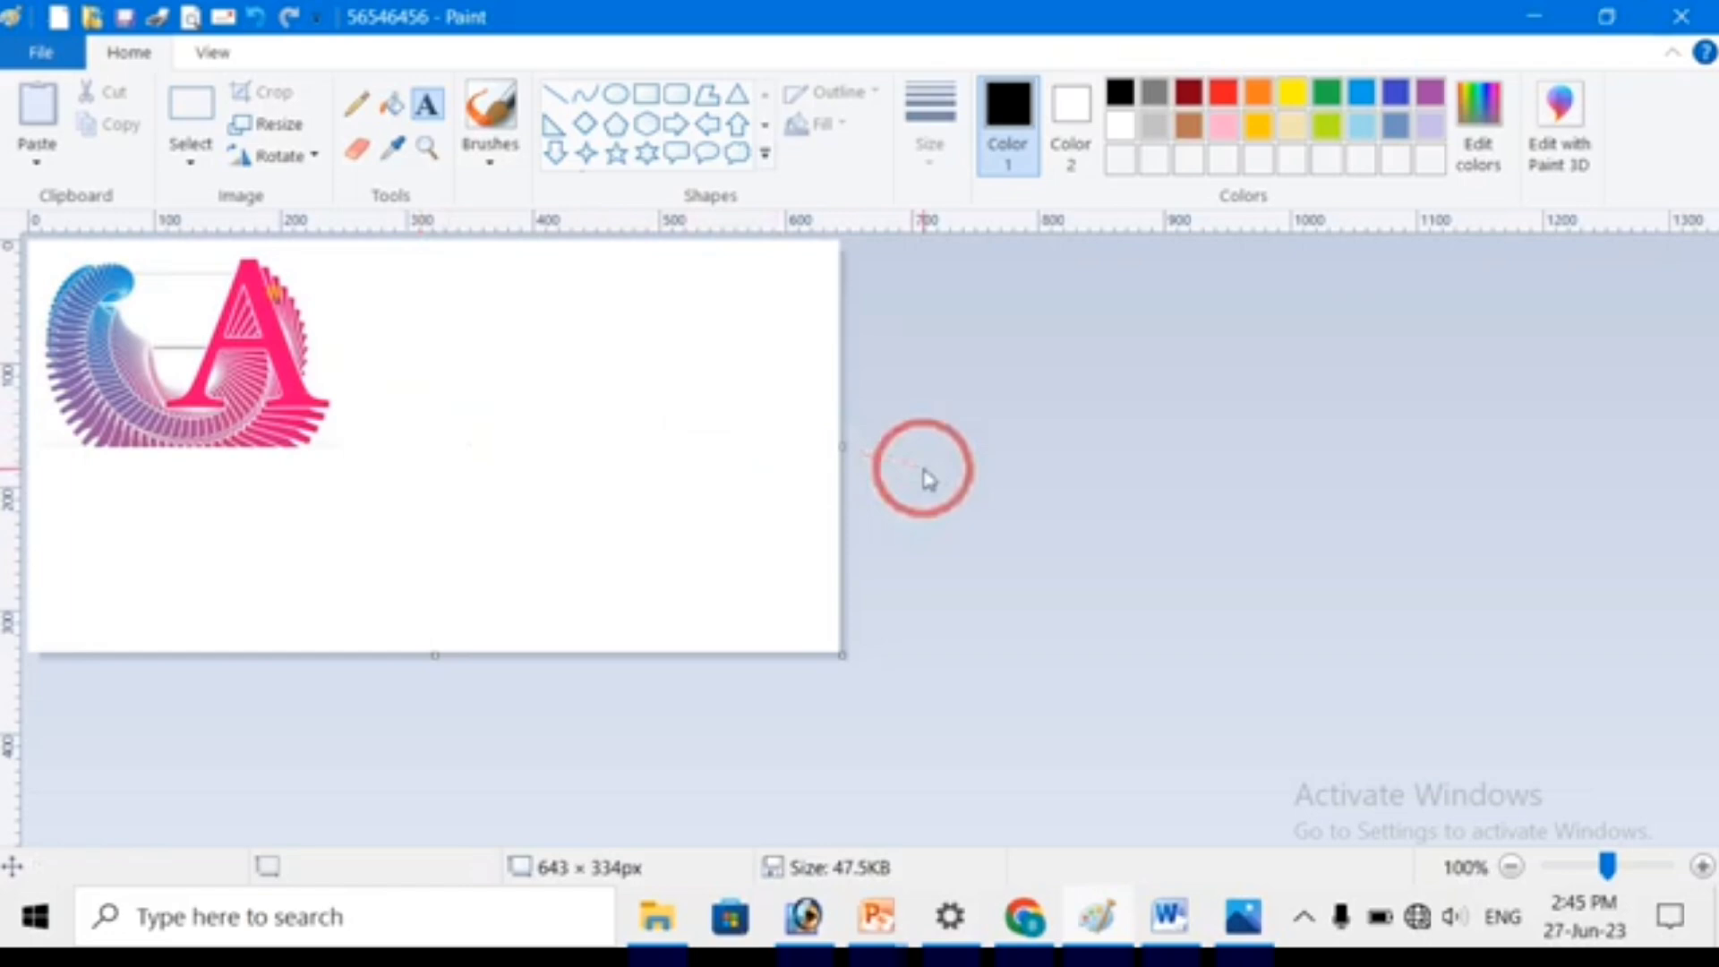
key(ctrl+r)
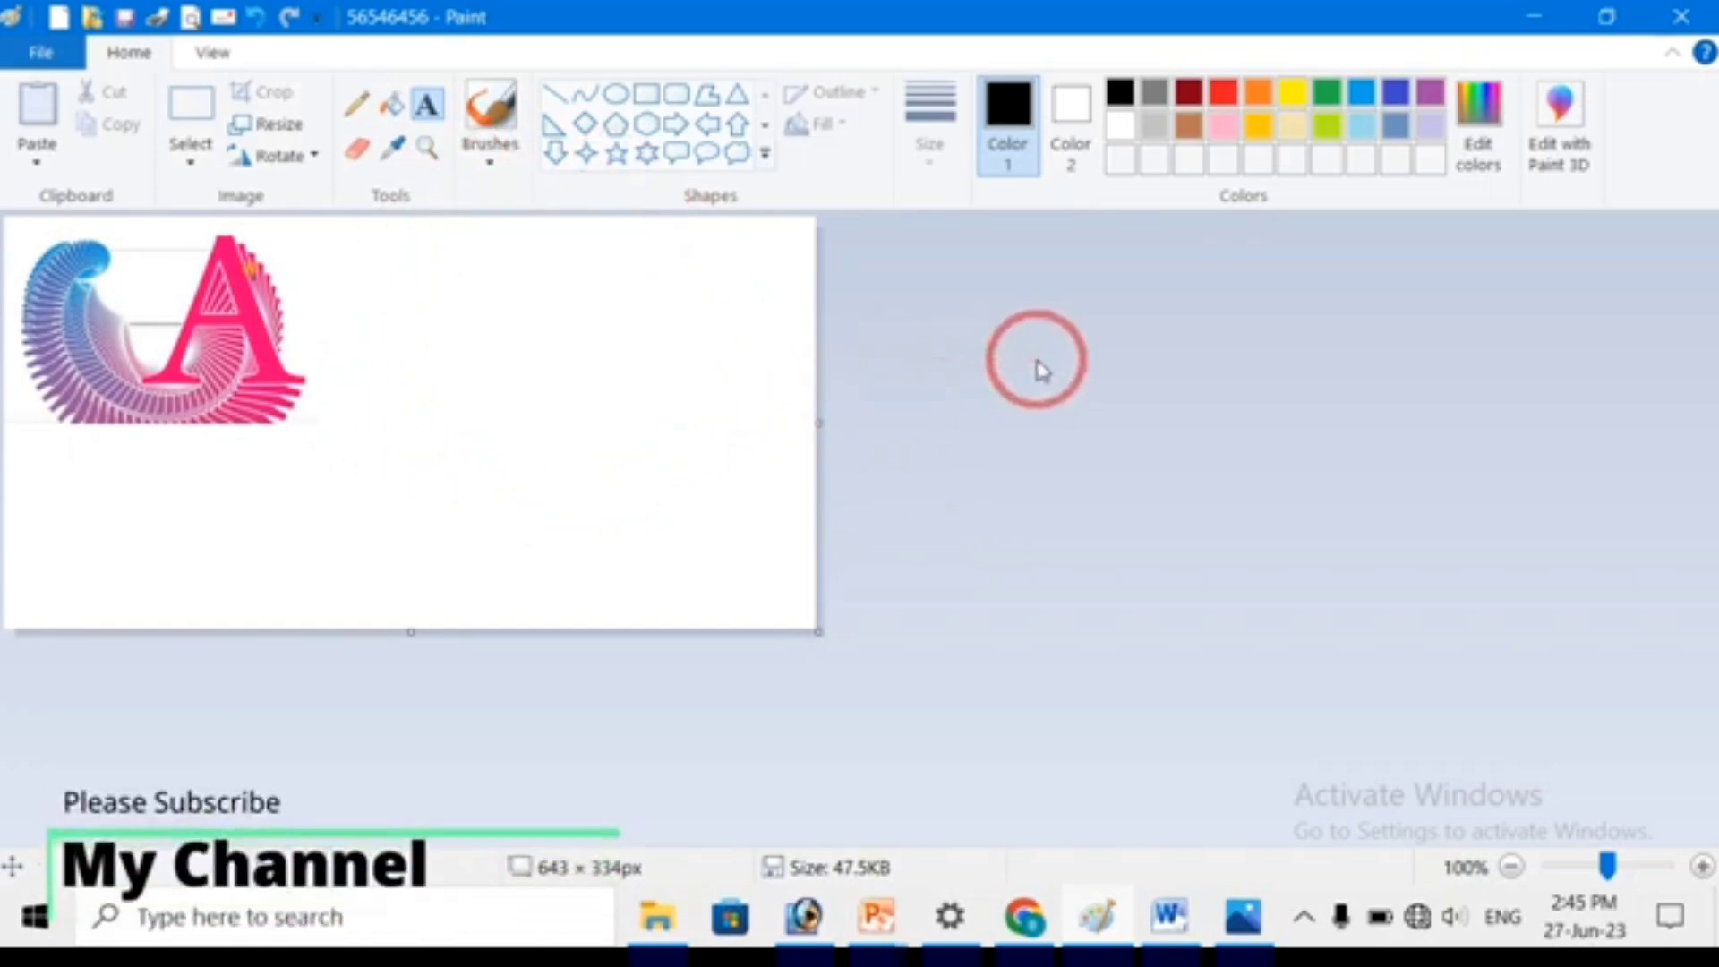
click(202, 56)
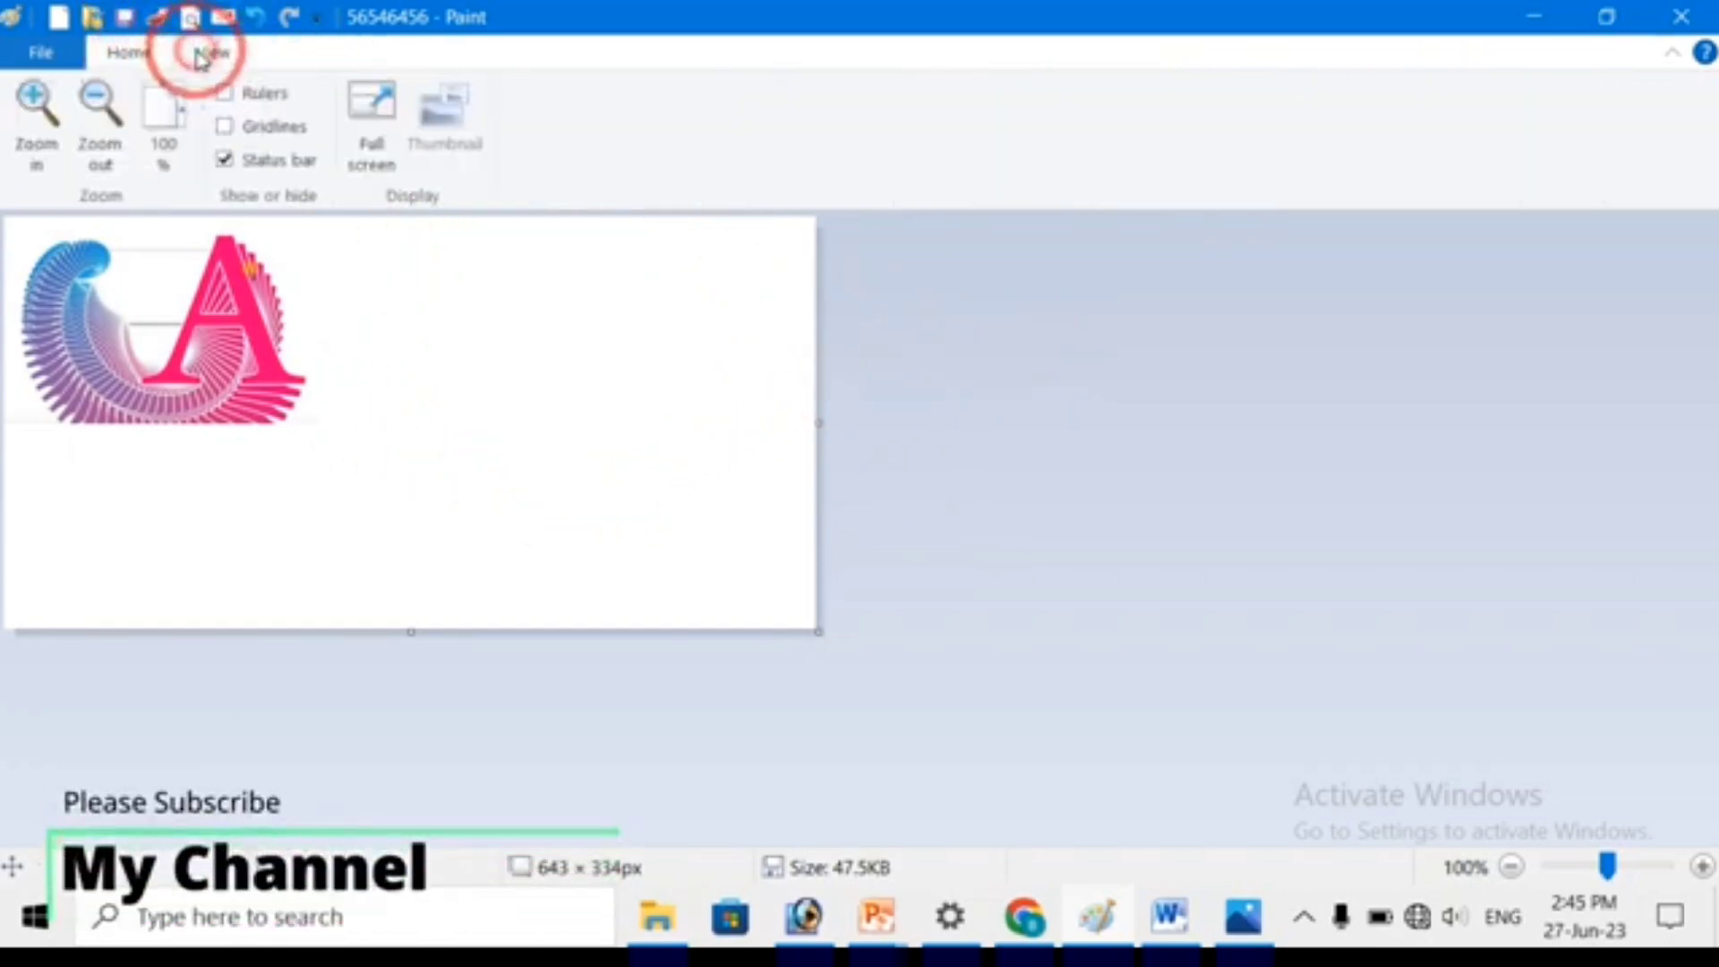
click(225, 95)
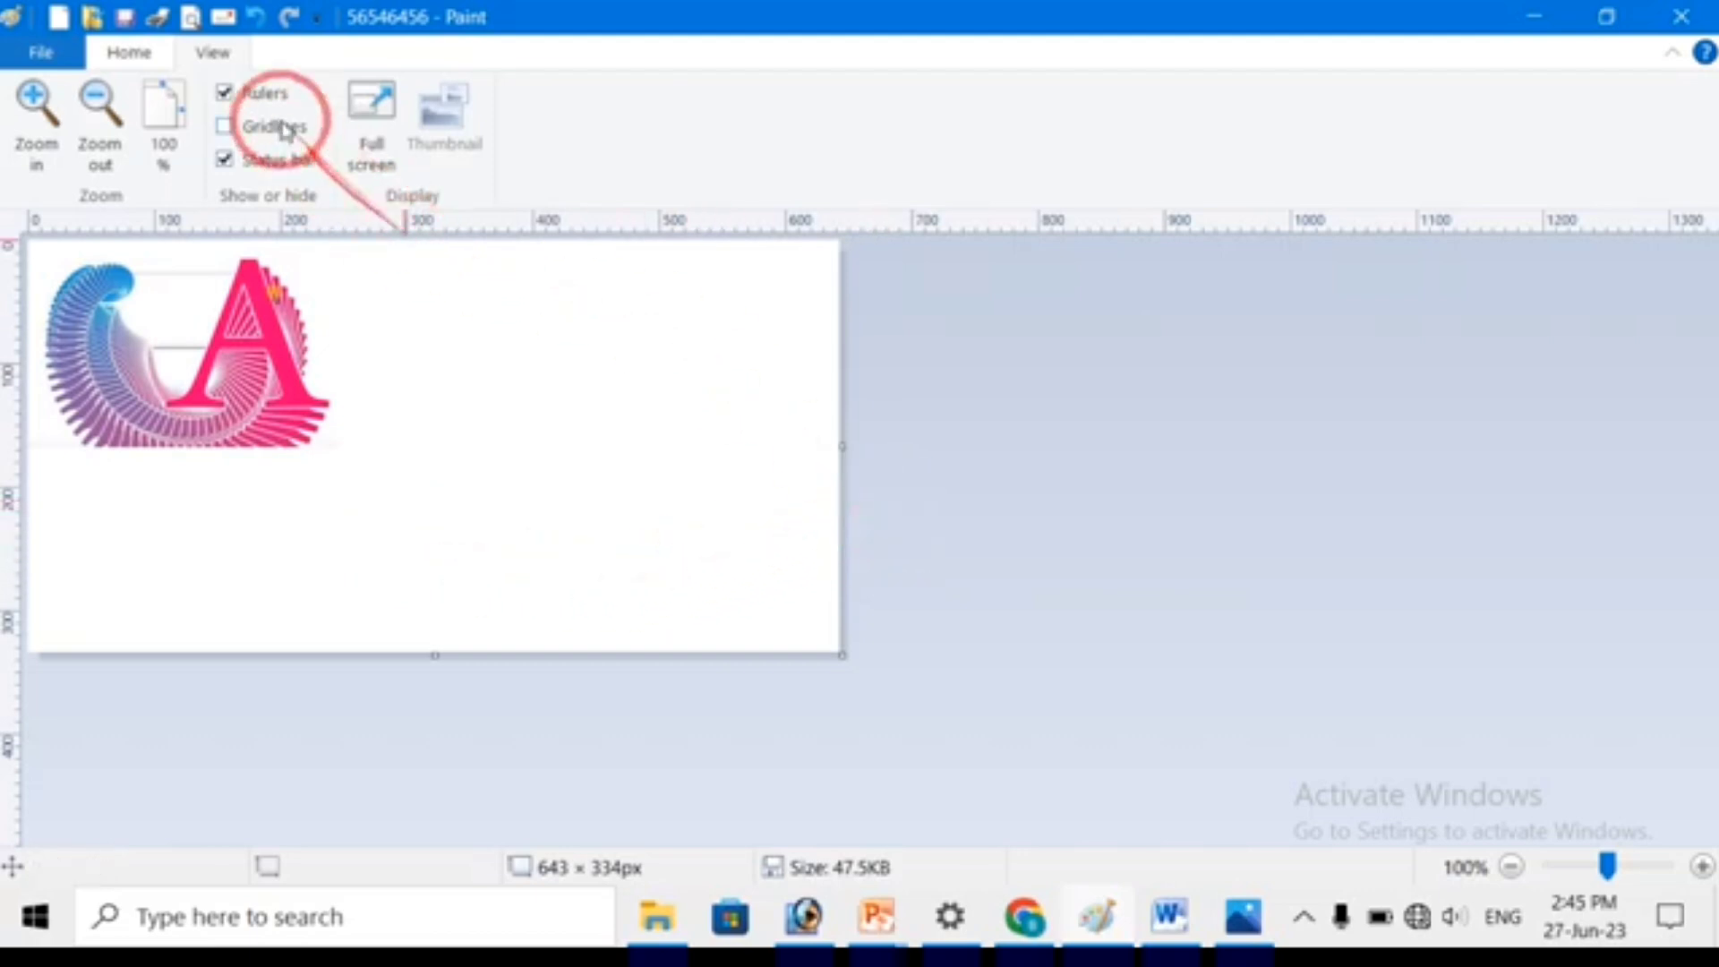
click(231, 98)
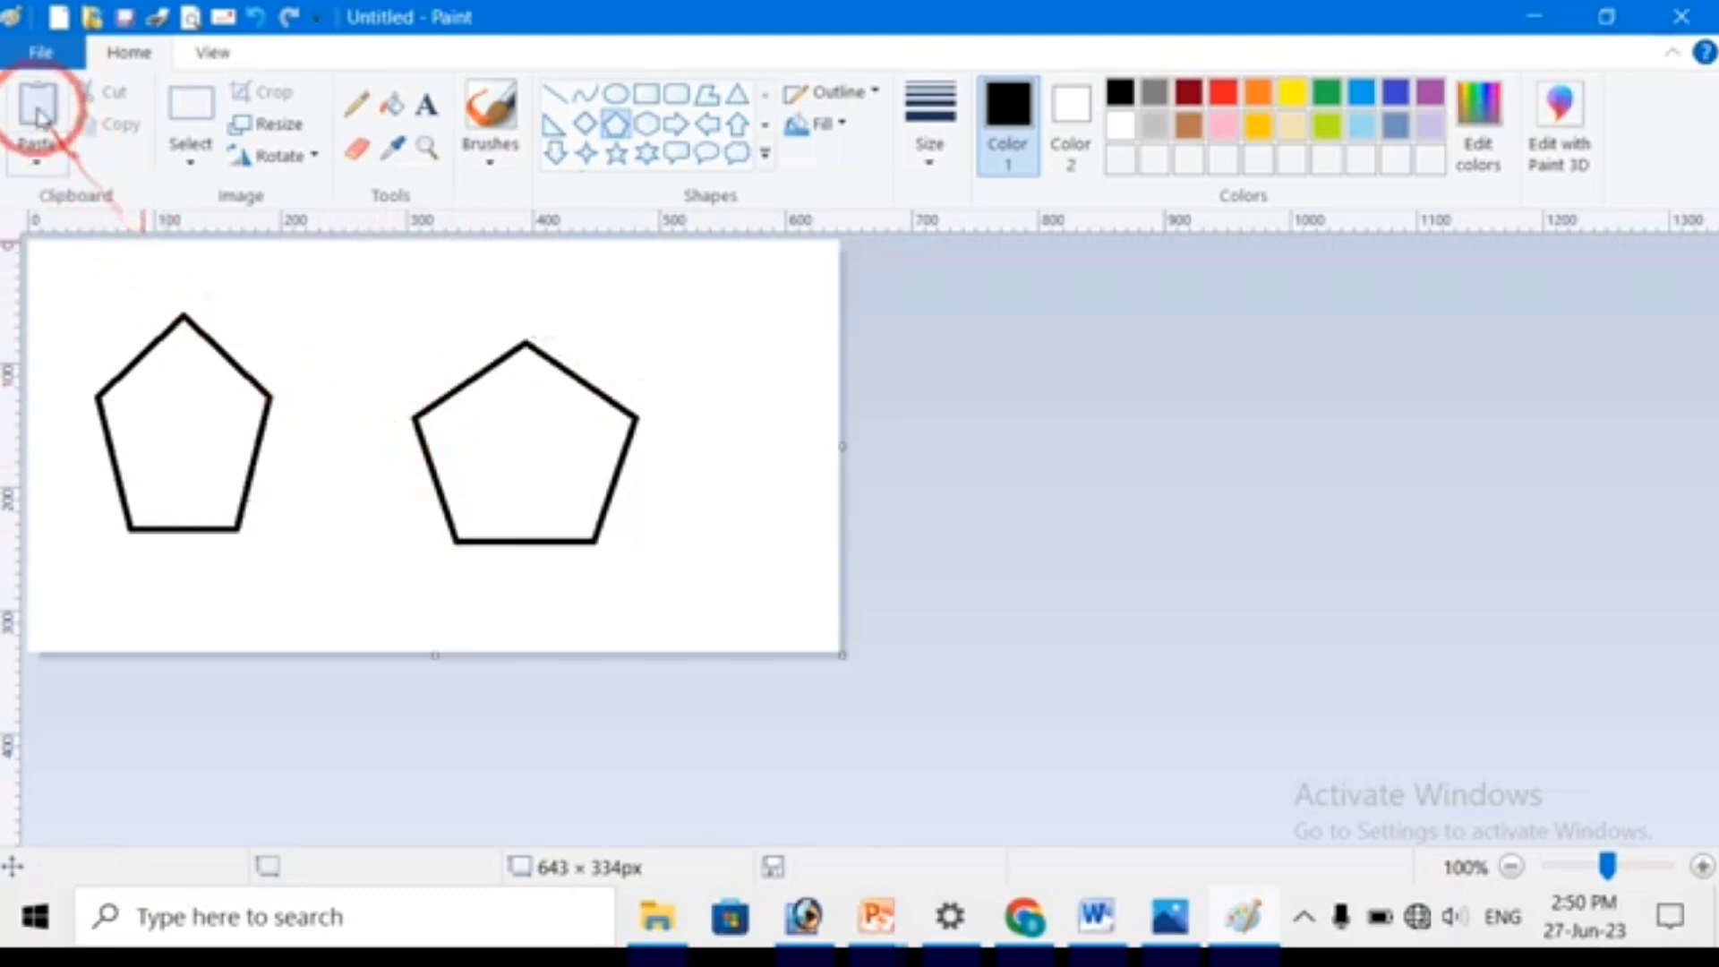
Bring up the Save As dialog for the two-pentagon drawing.
click(18, 60)
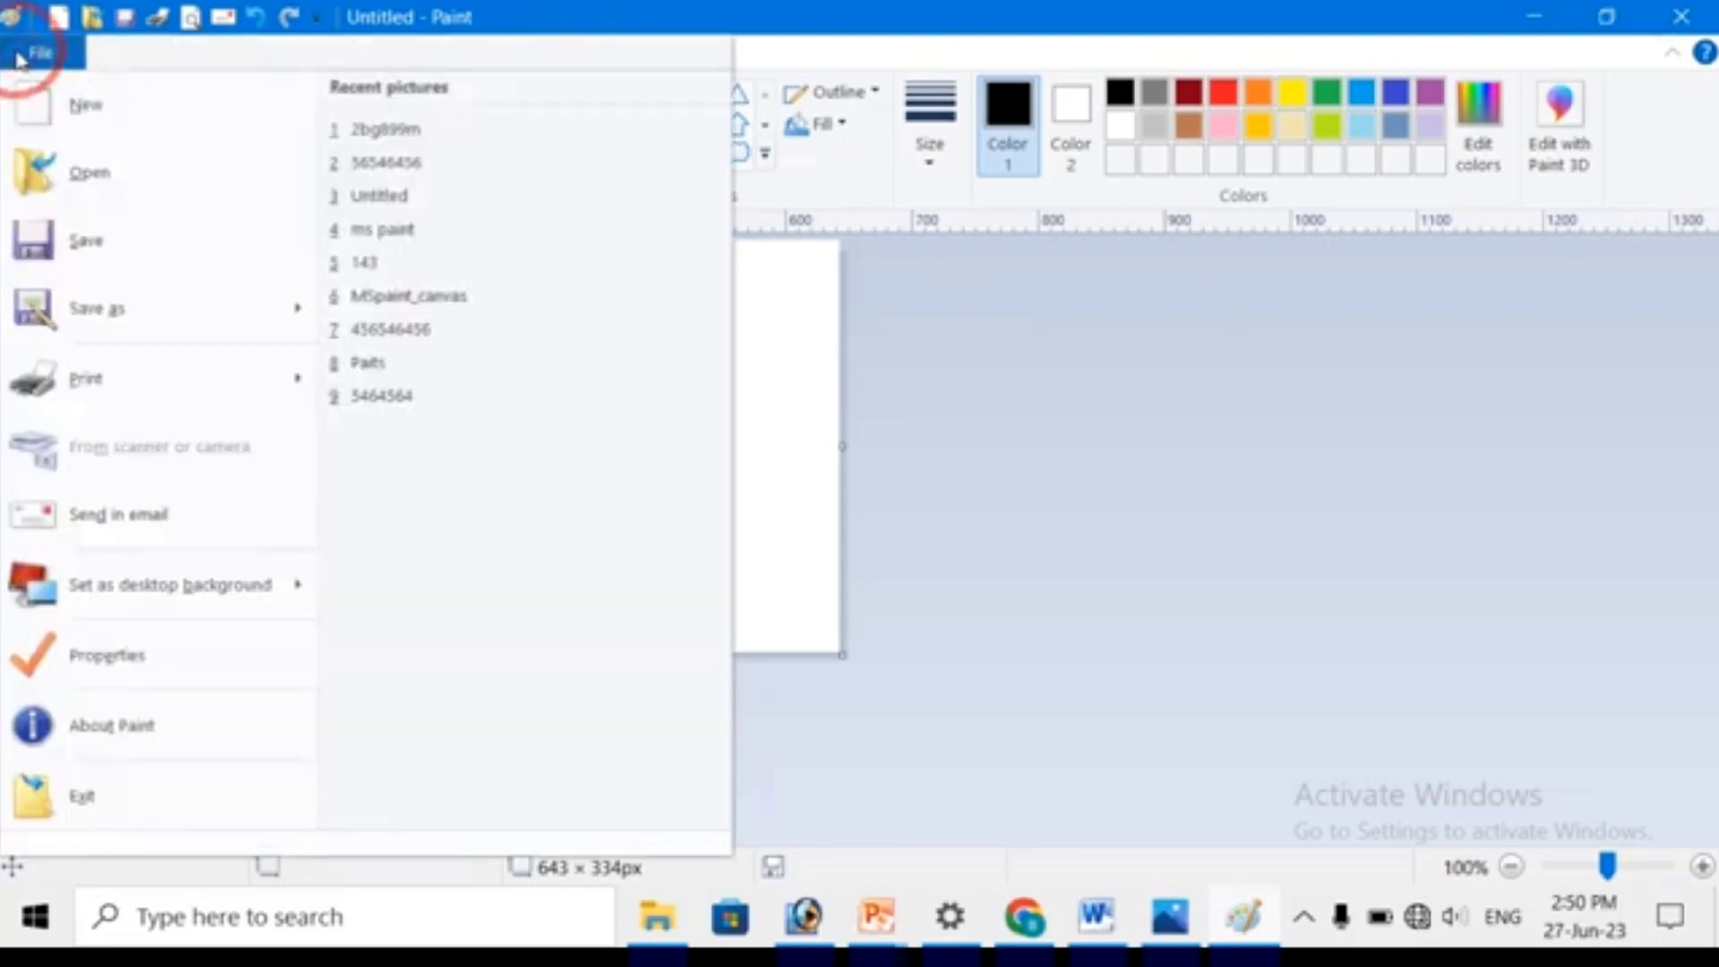
click(106, 264)
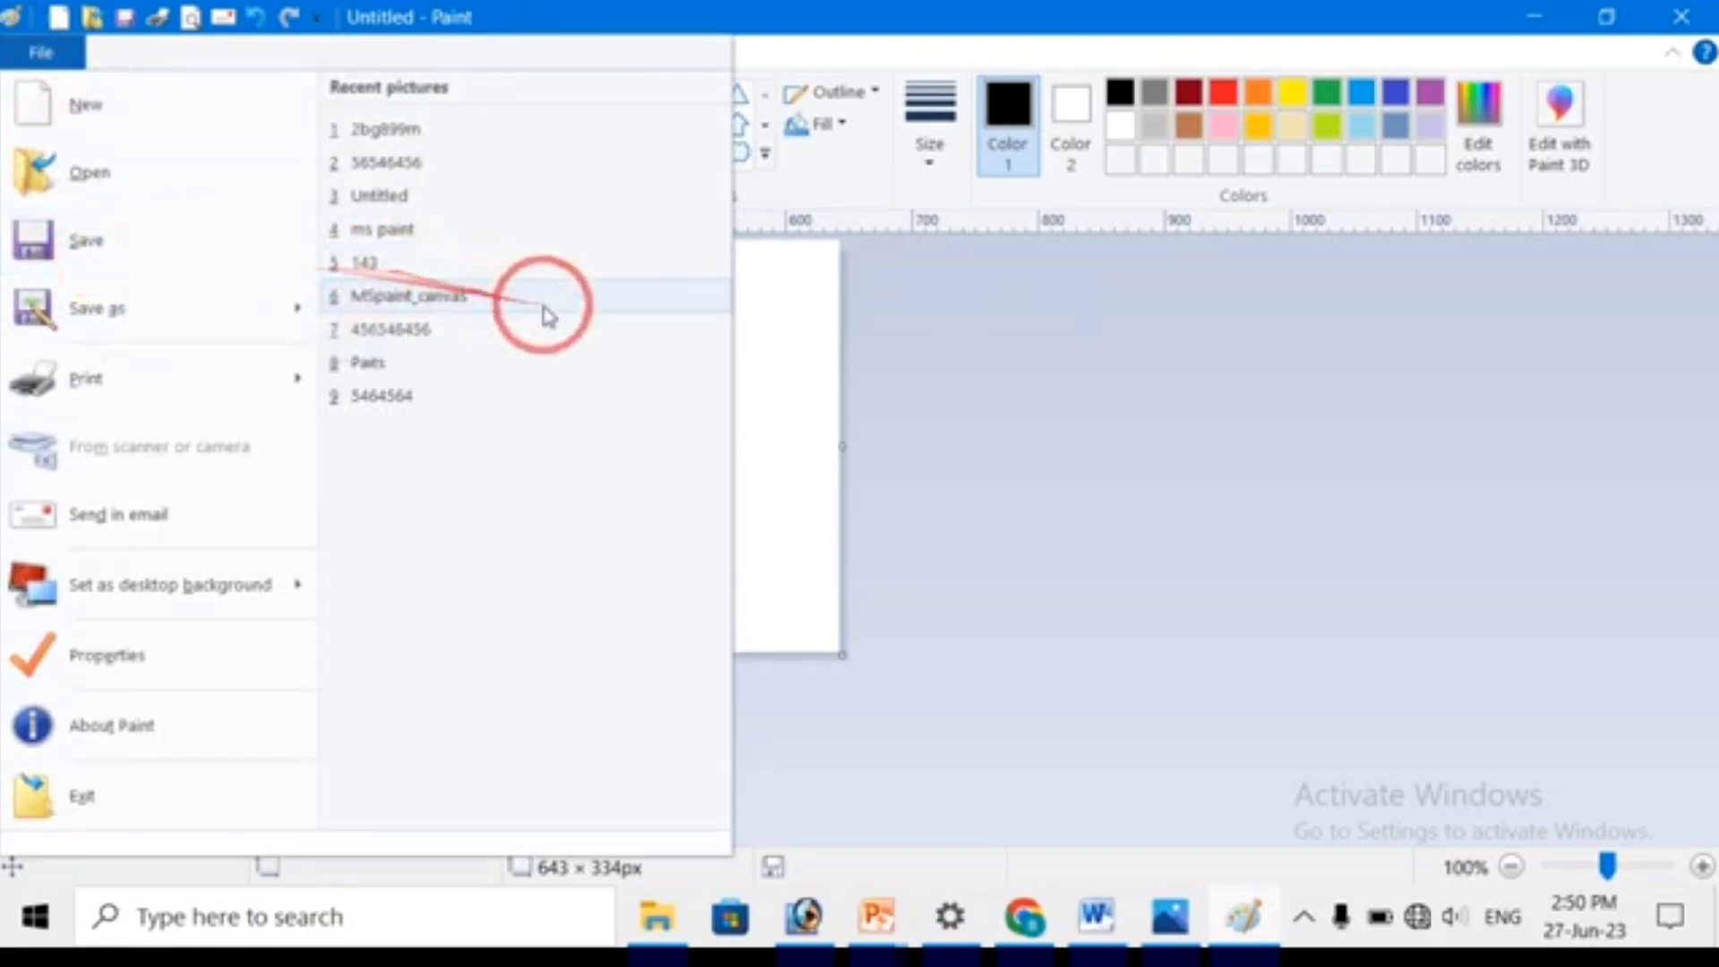
click(872, 444)
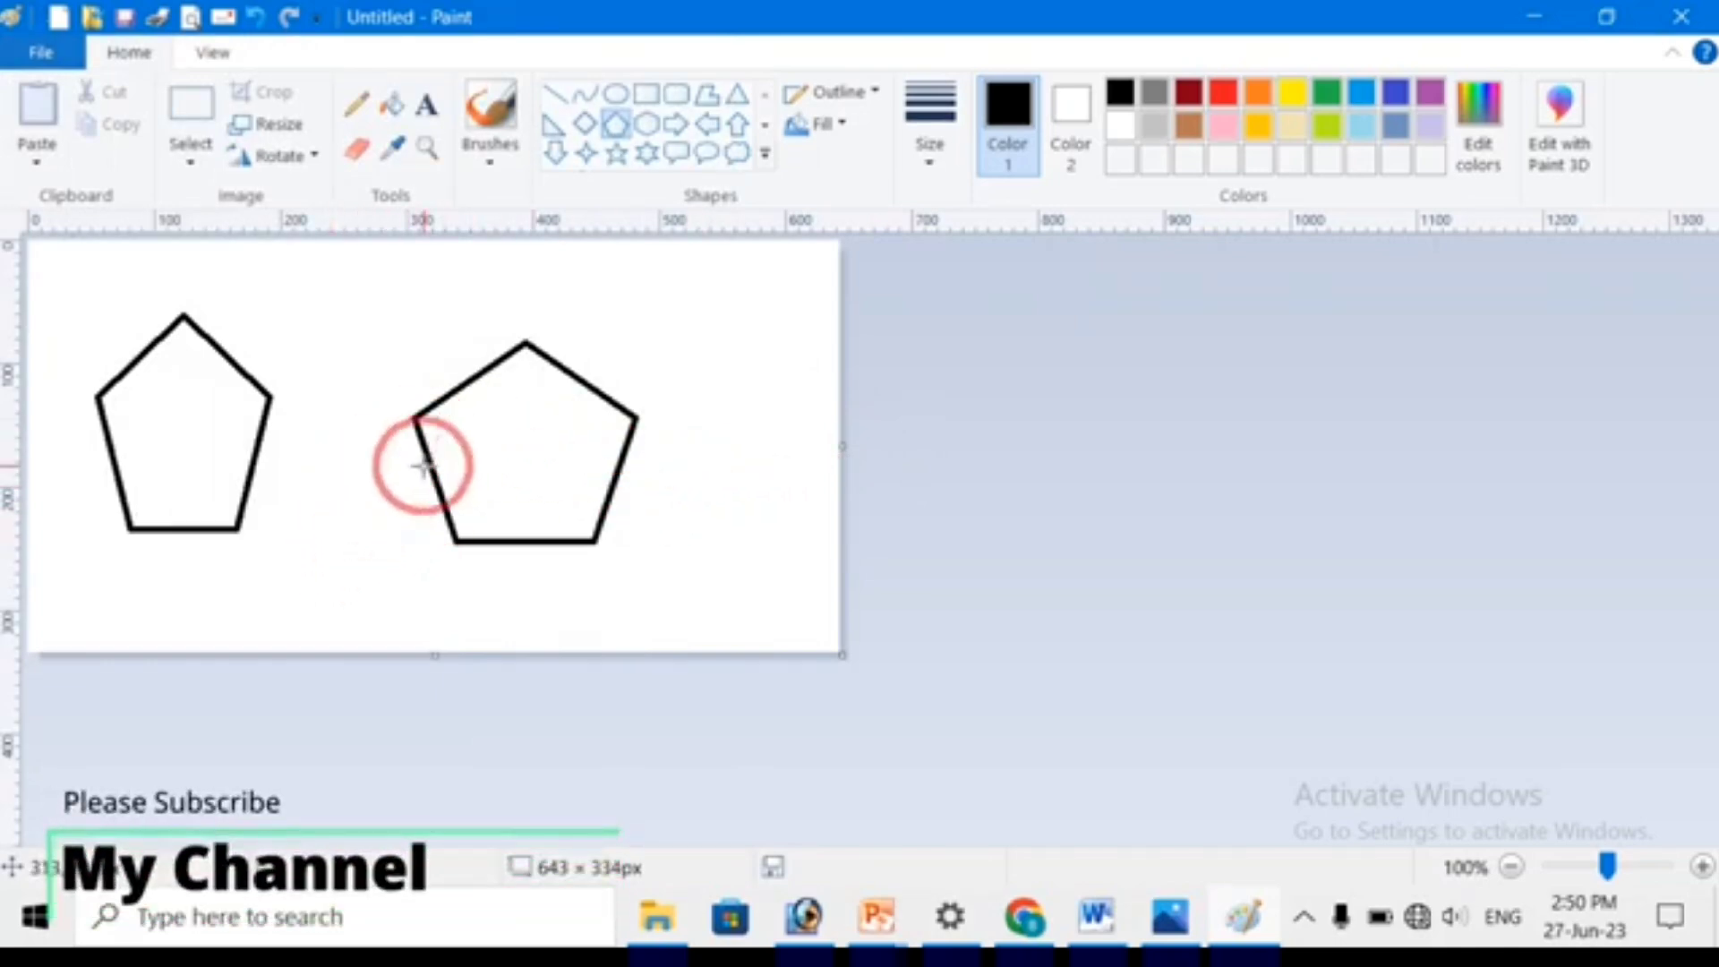
key(ctrl+s)
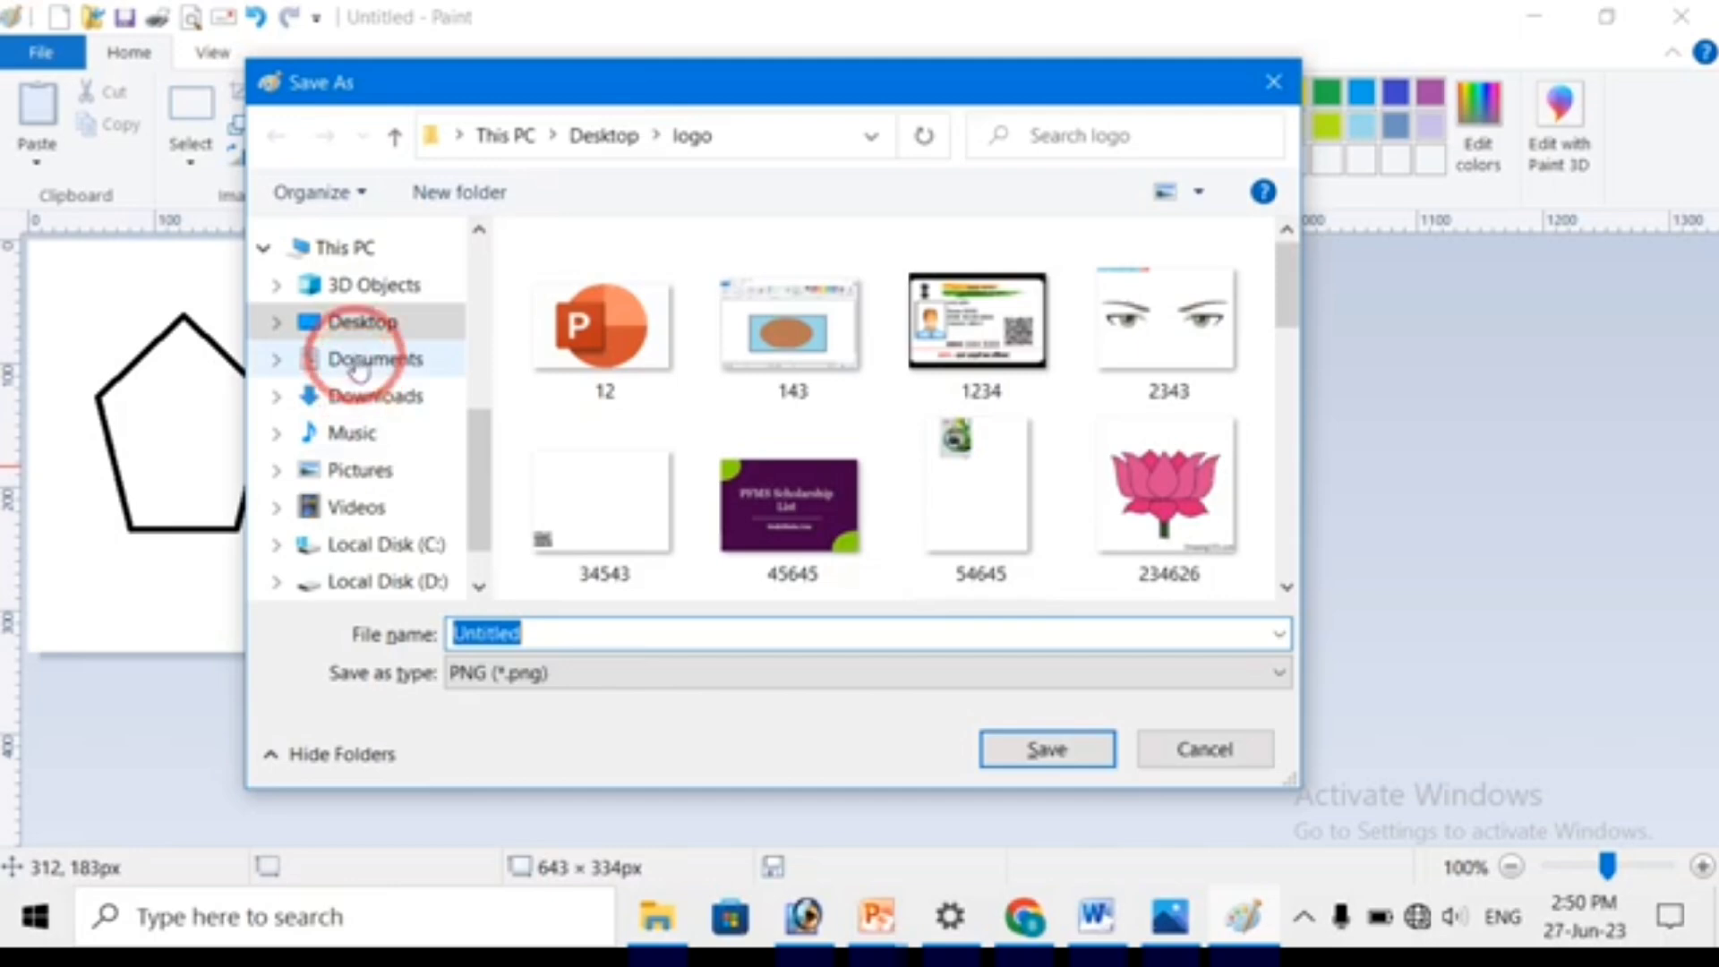
Save the drawing to the Desktop as PNG file 'imdfd'.
scroll(358, 370, down, 1)
scroll(358, 367, up, 5)
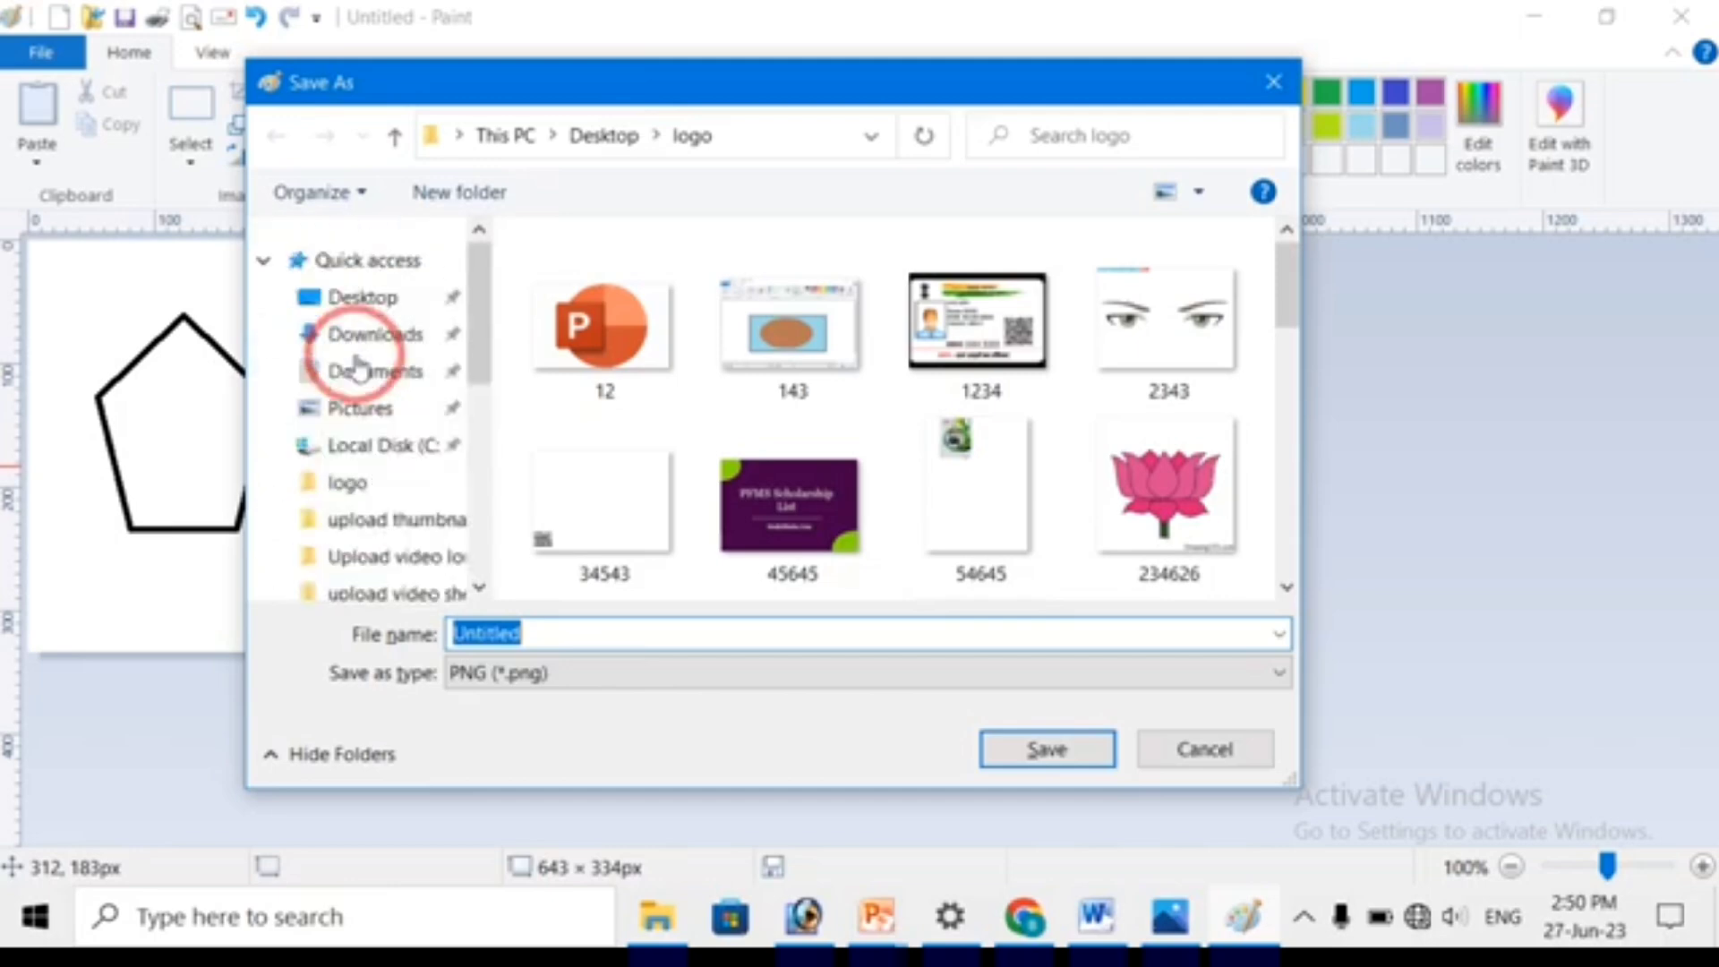
scroll(356, 368, down, 5)
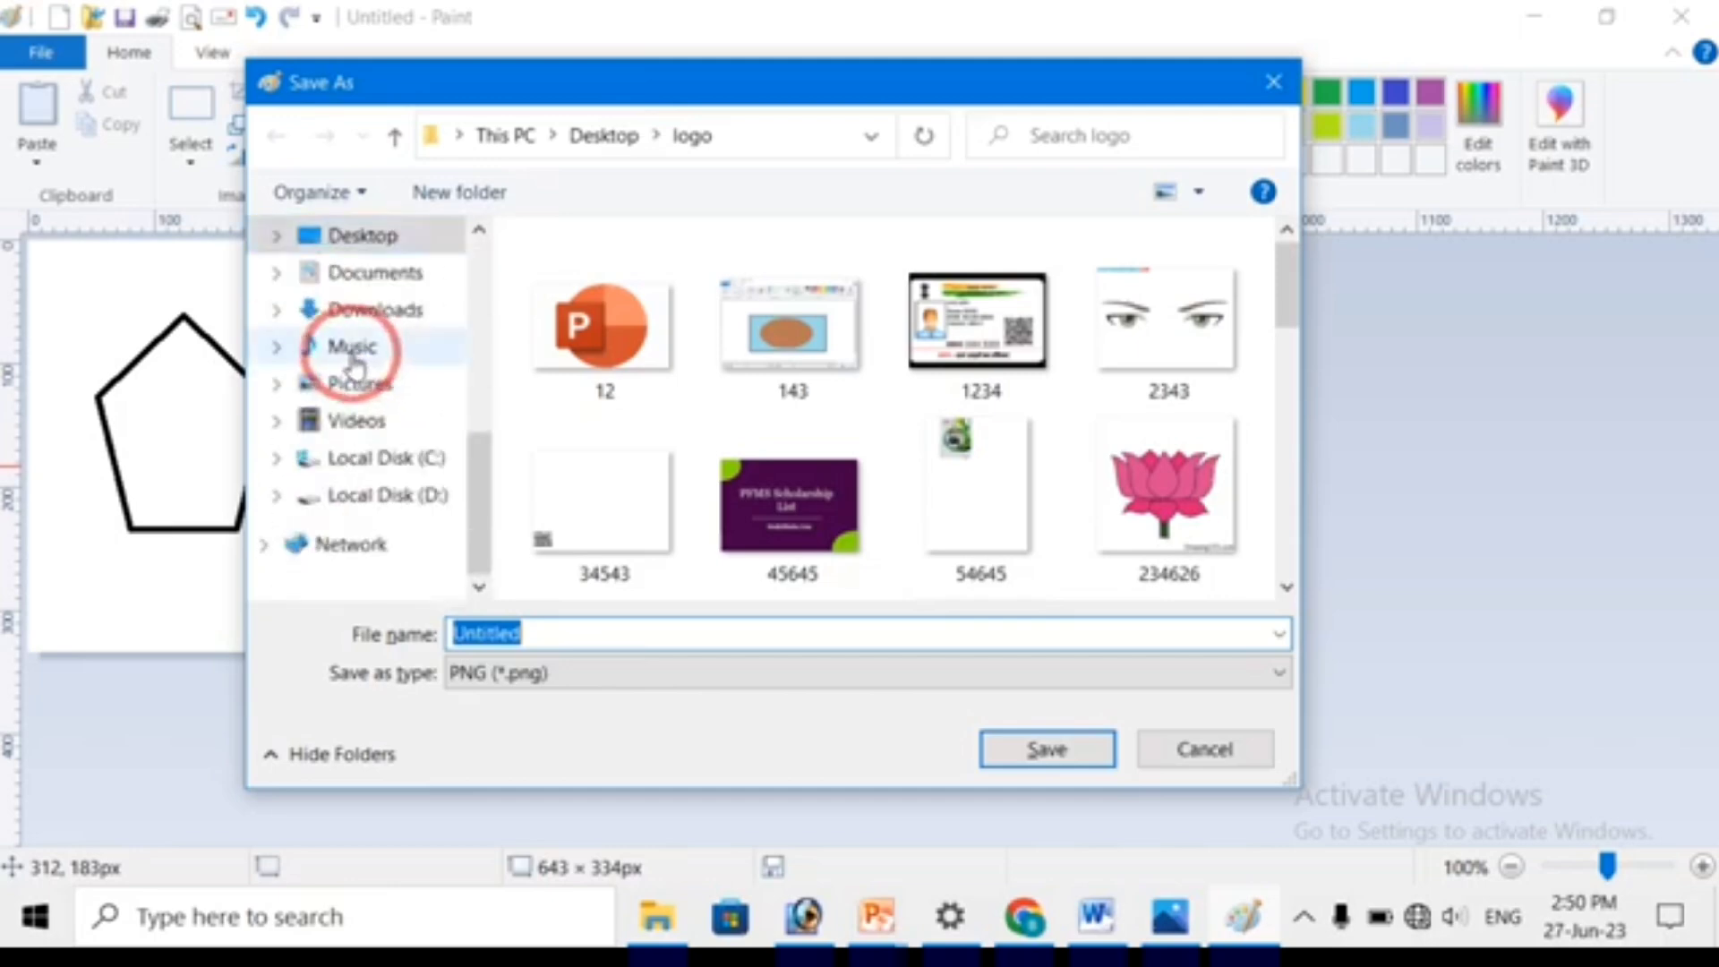
scroll(359, 358, up, 5)
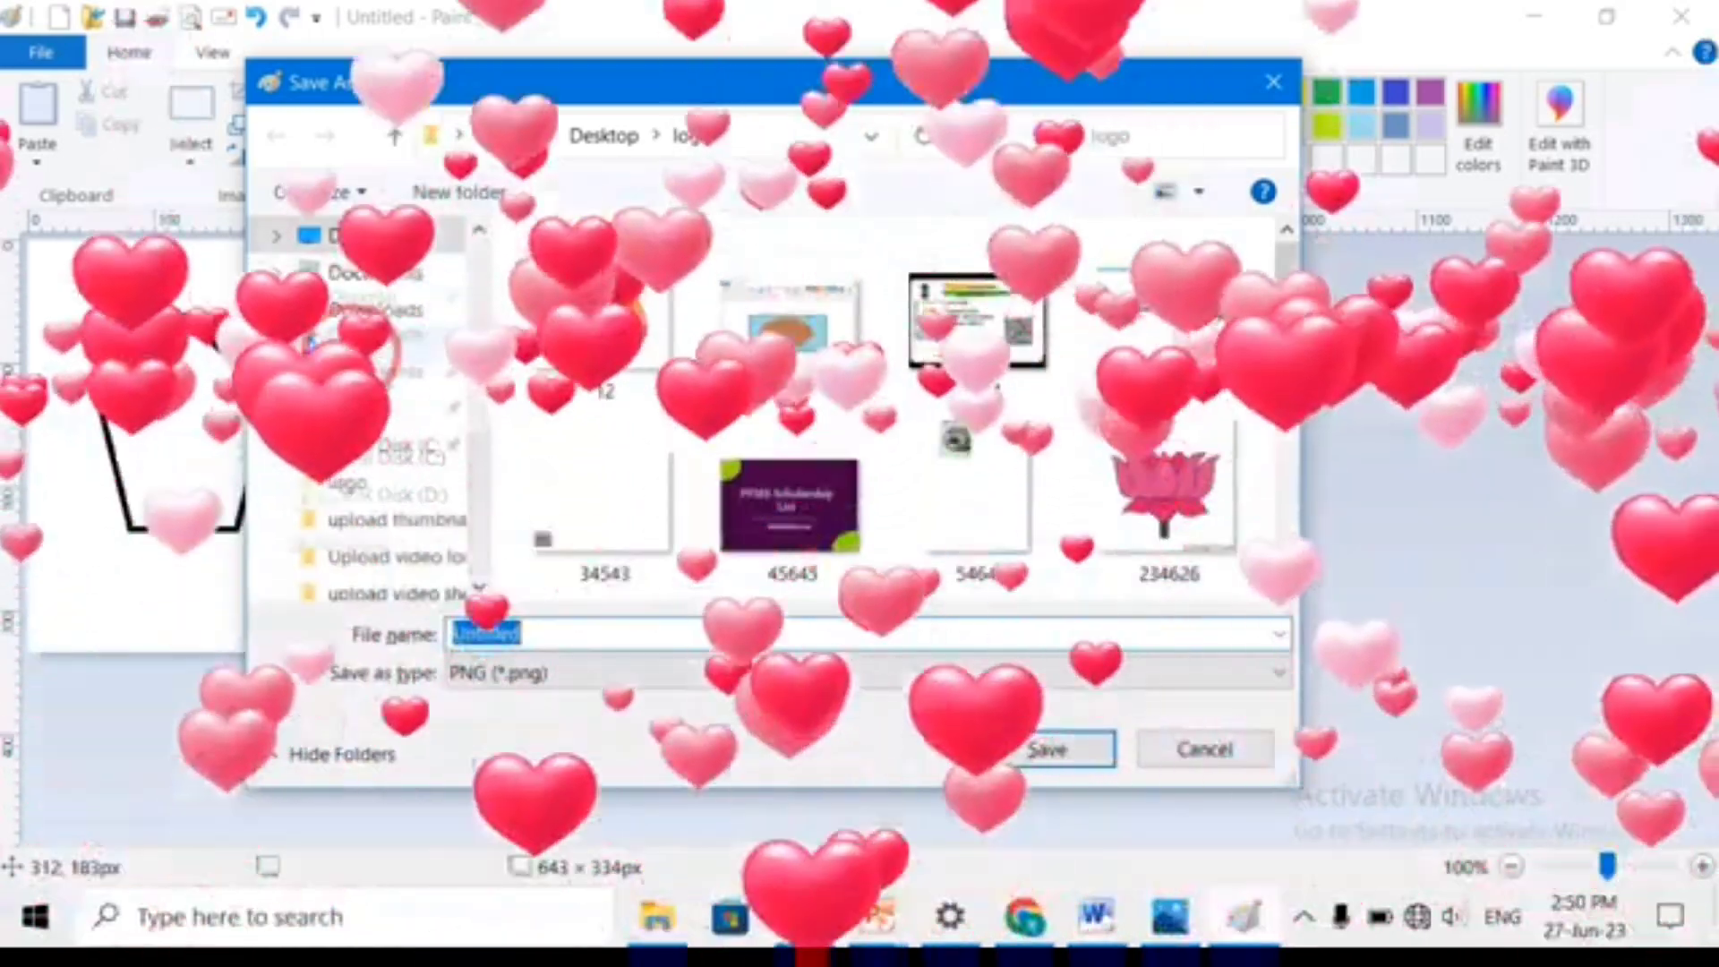
click(385, 298)
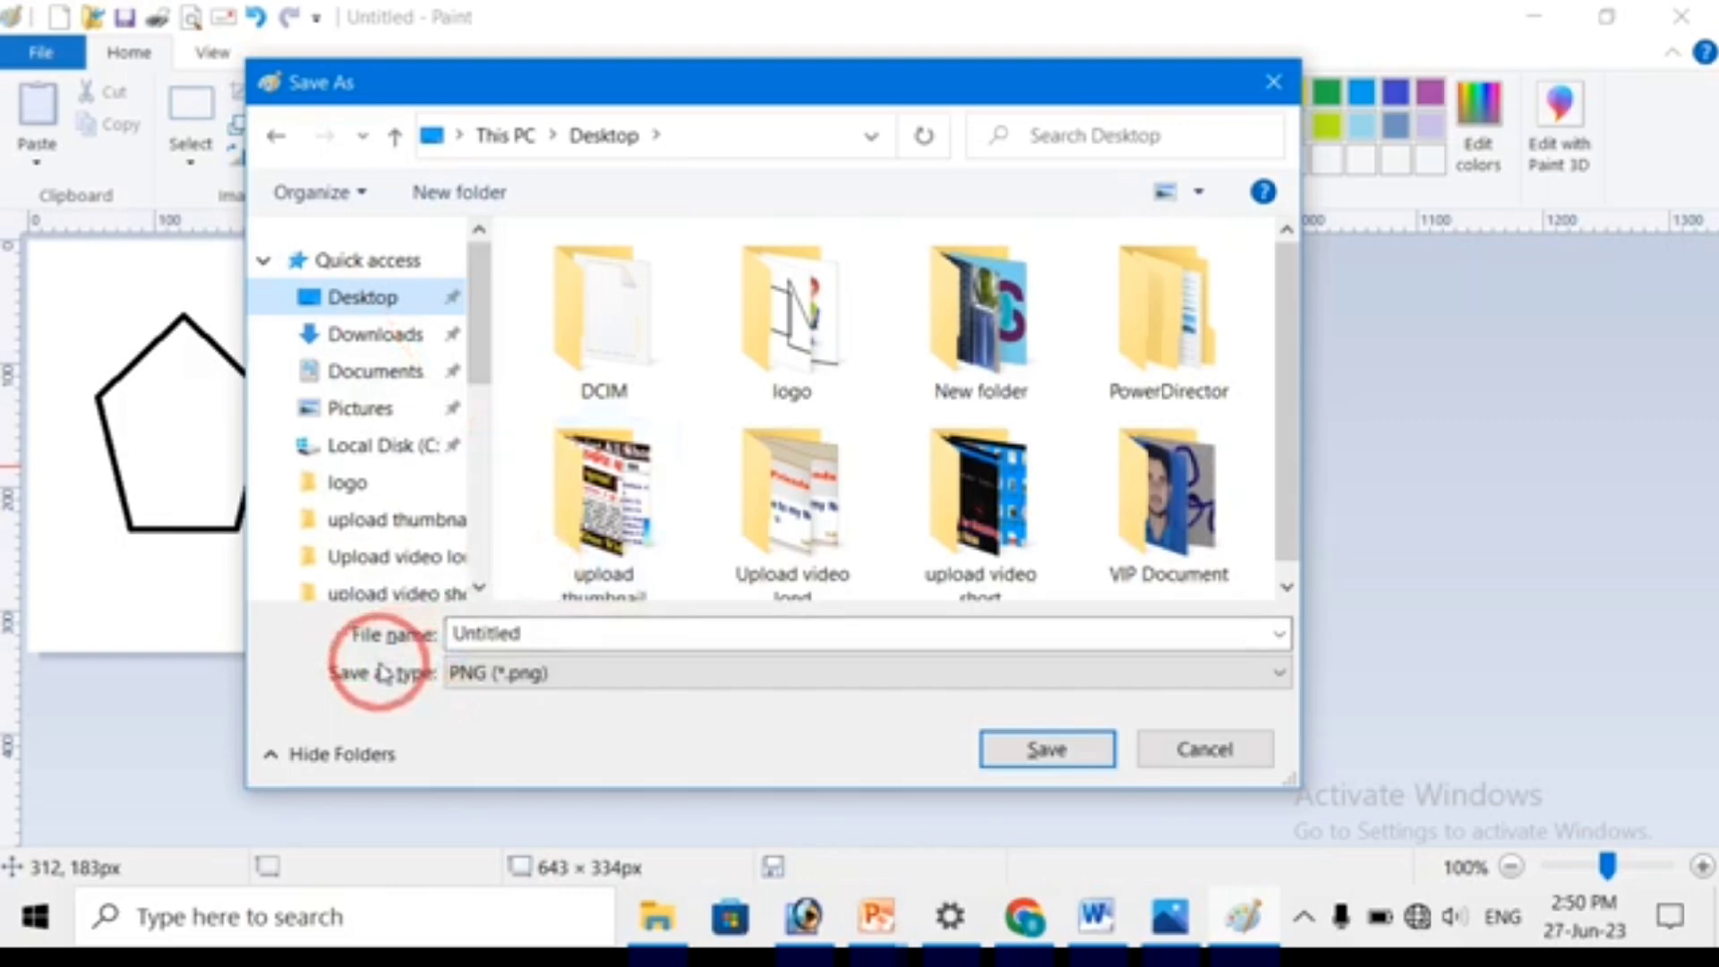
click(556, 629)
double_click(556, 628)
text(imdfd)
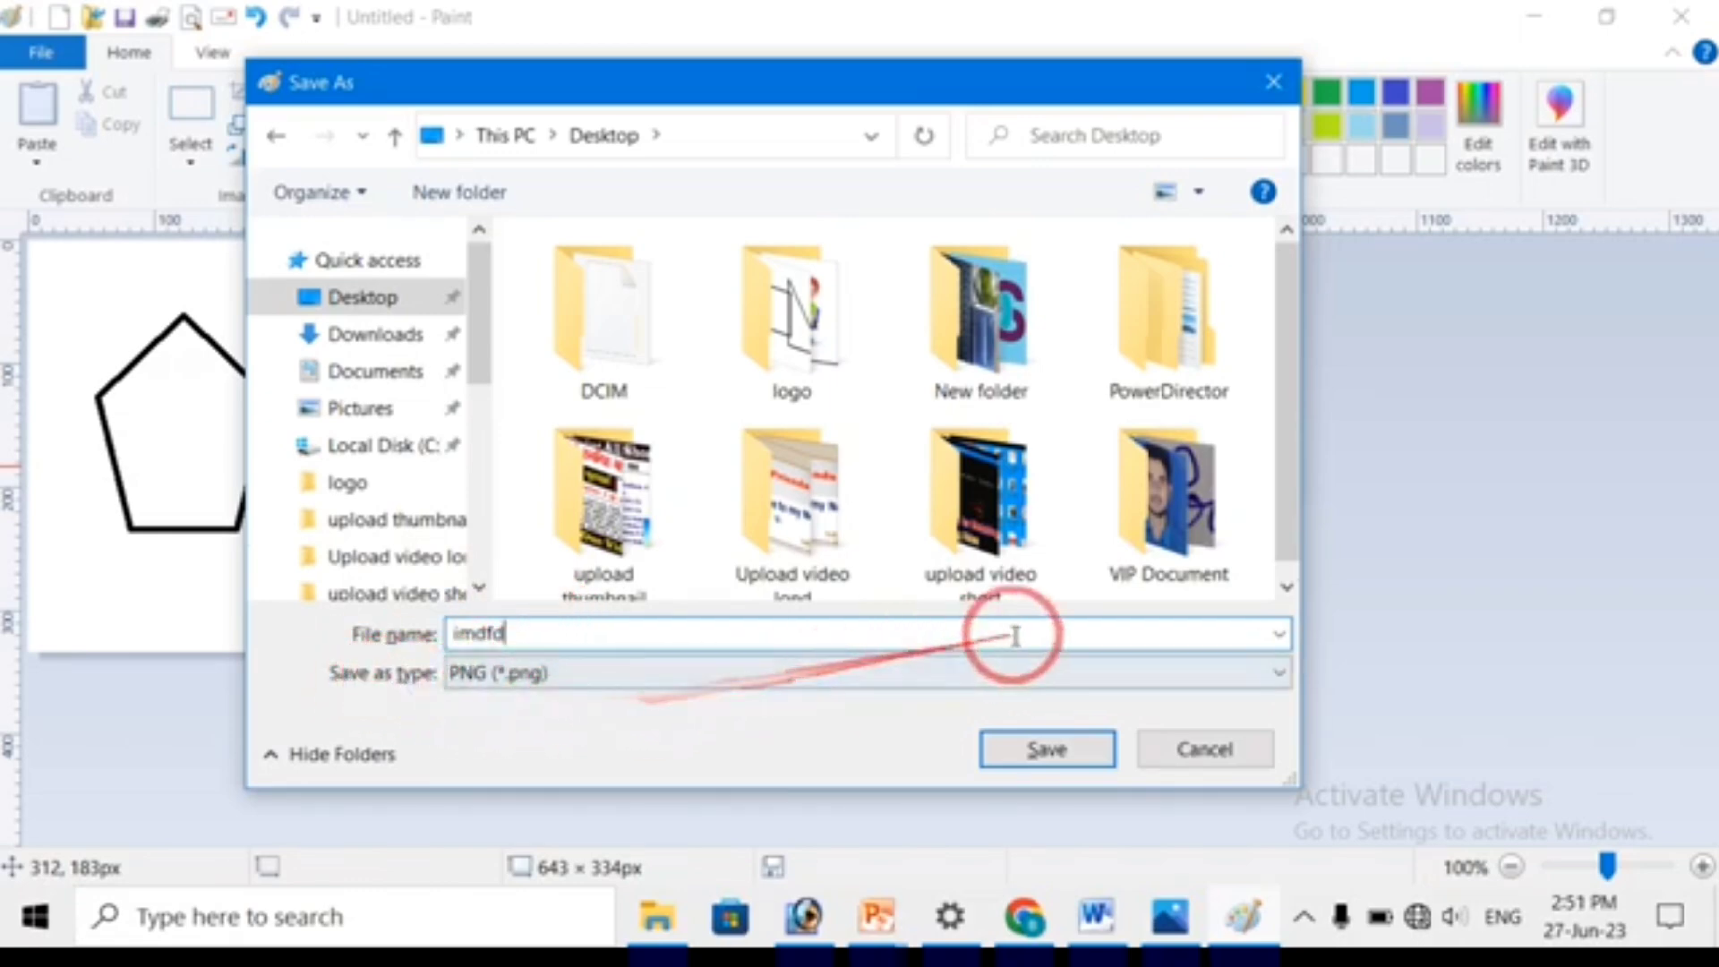
click(1280, 685)
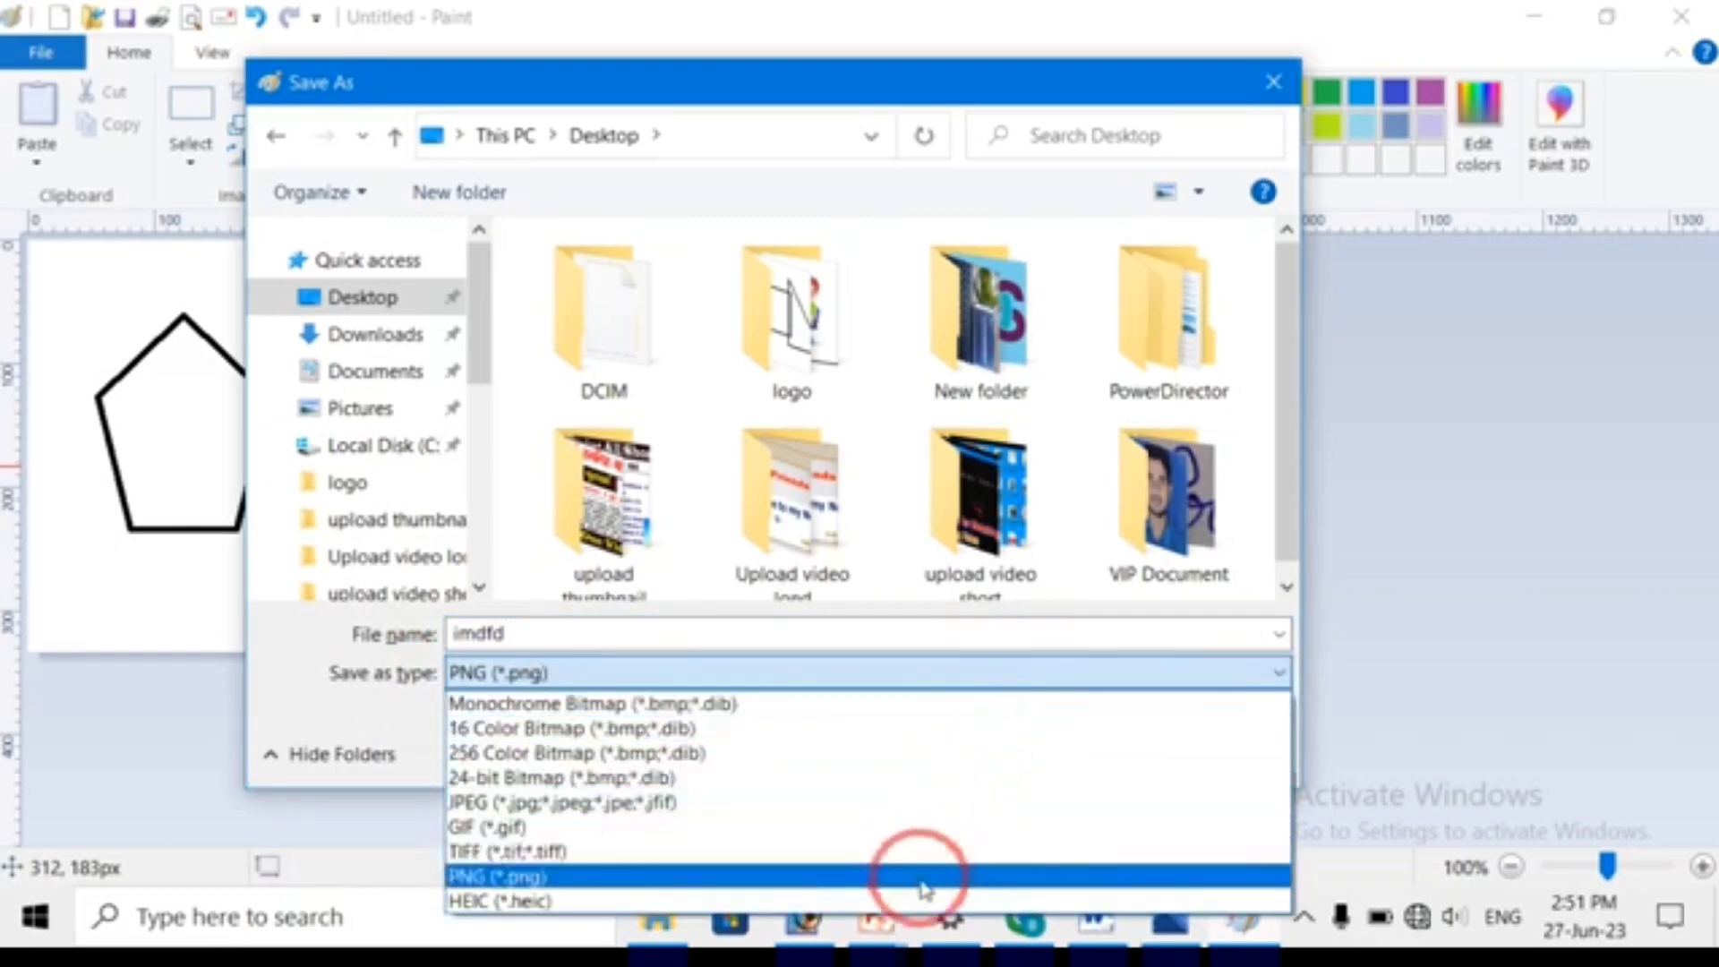
click(922, 879)
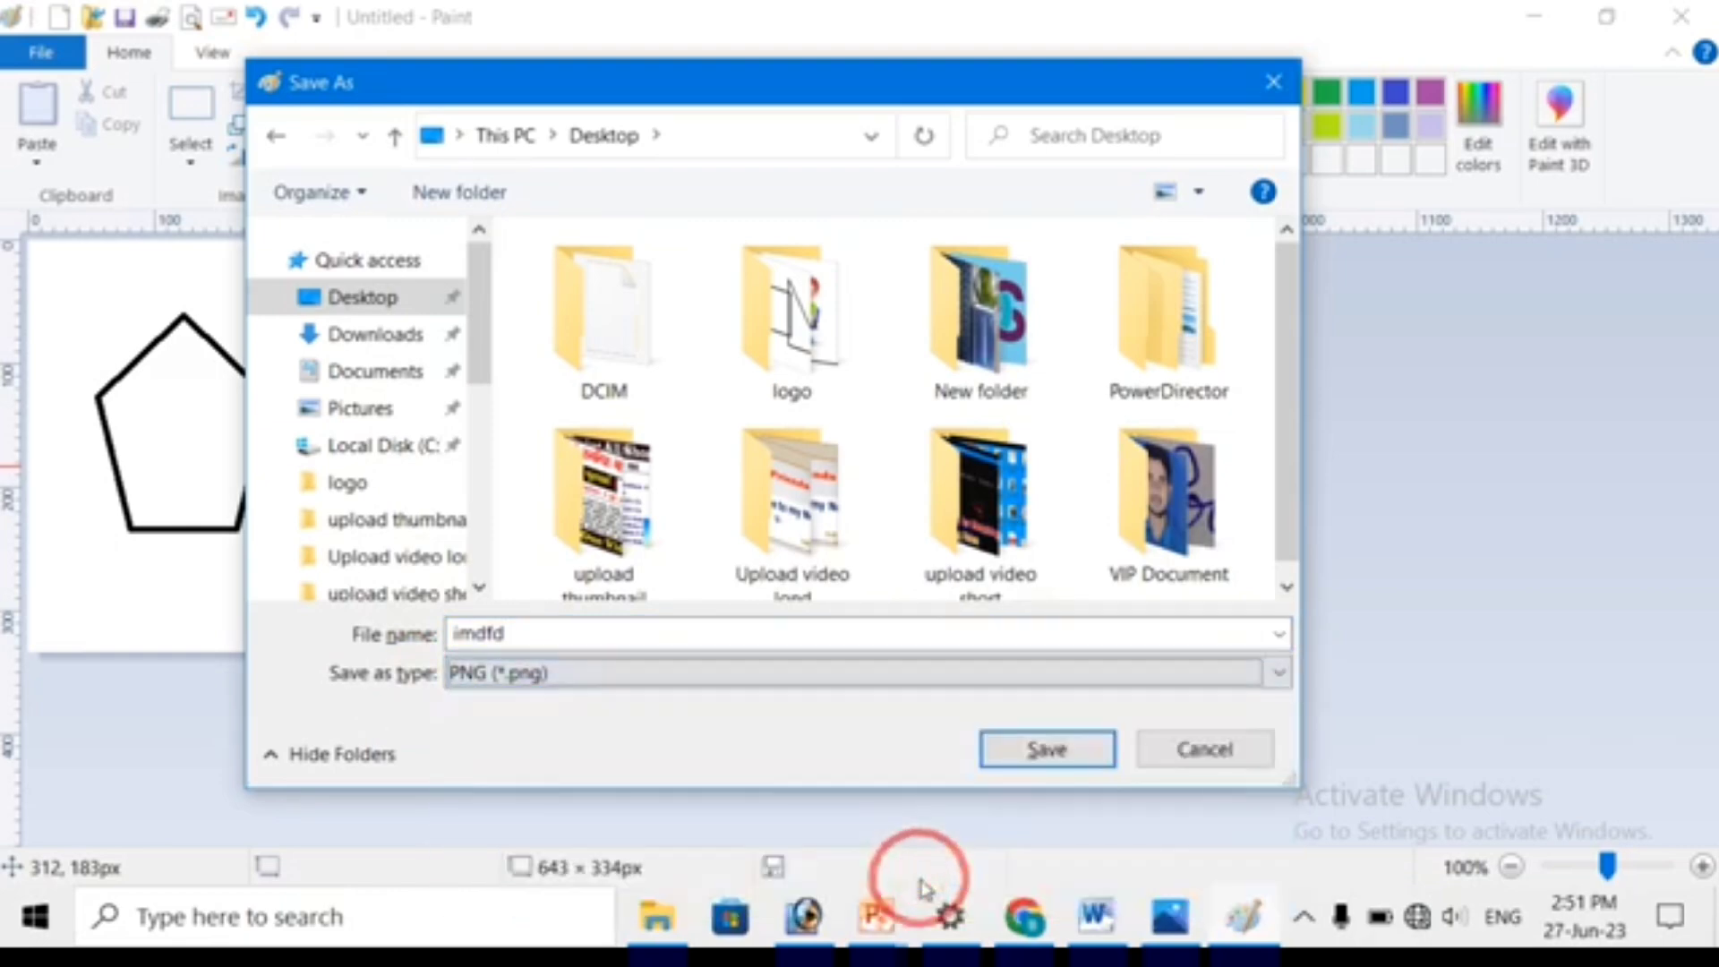
click(1030, 753)
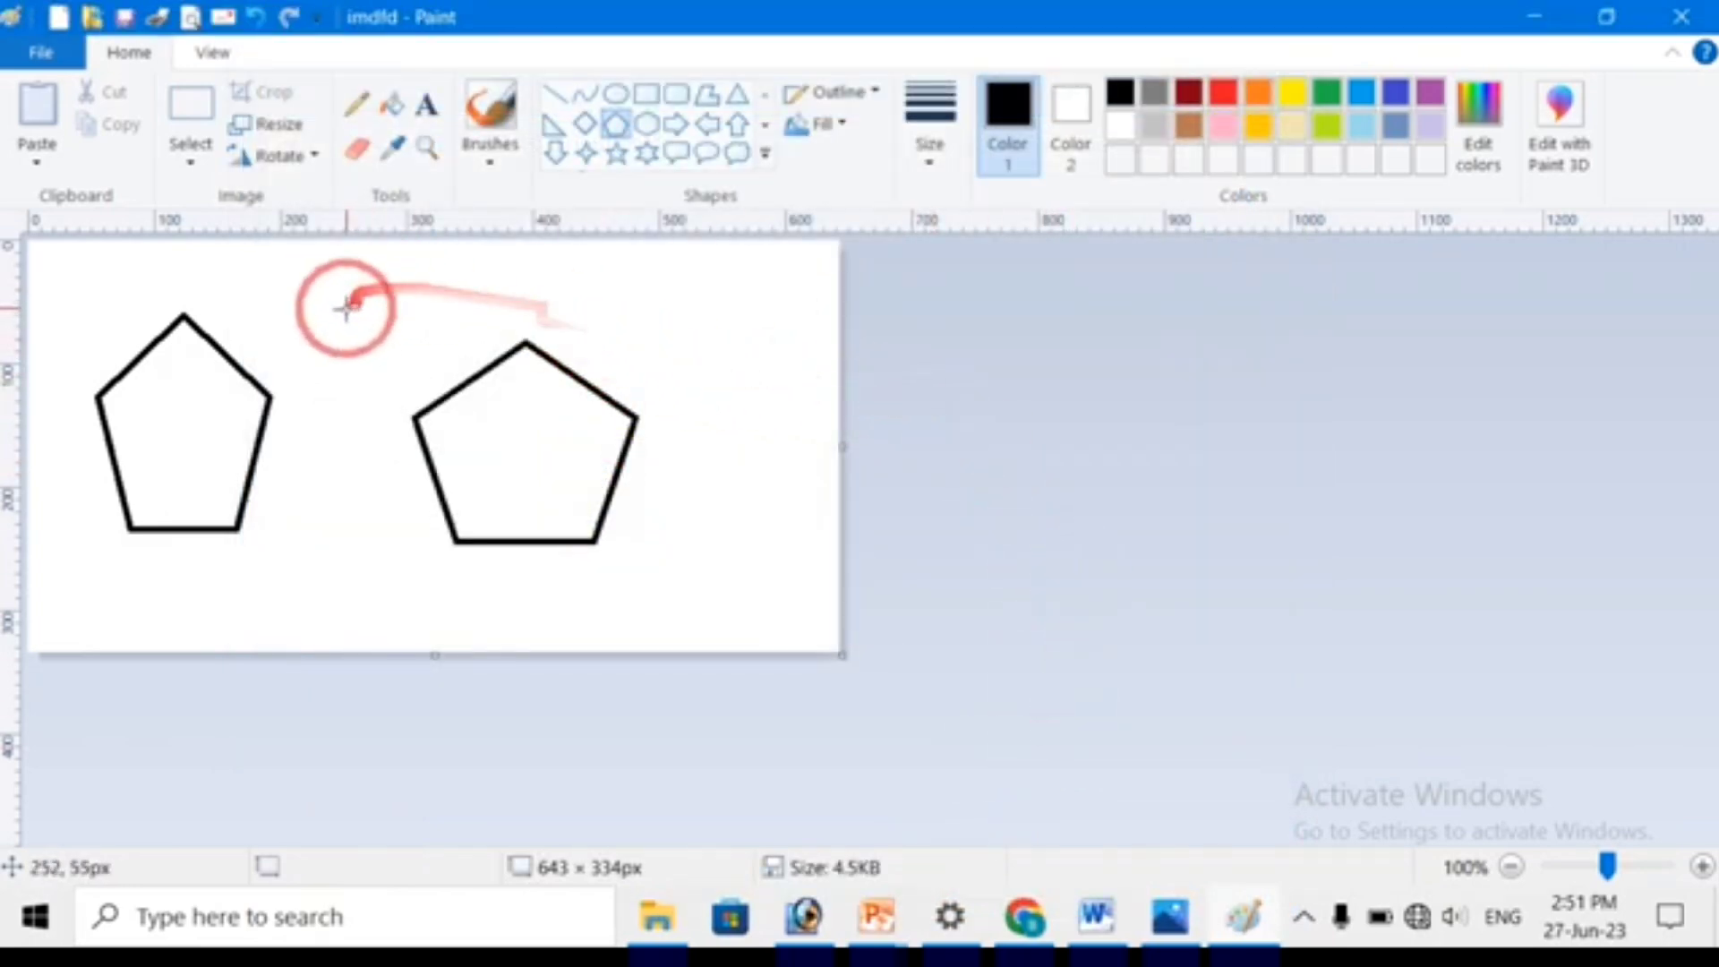
click(1535, 20)
right_click(1108, 266)
mouse_move(1179, 288)
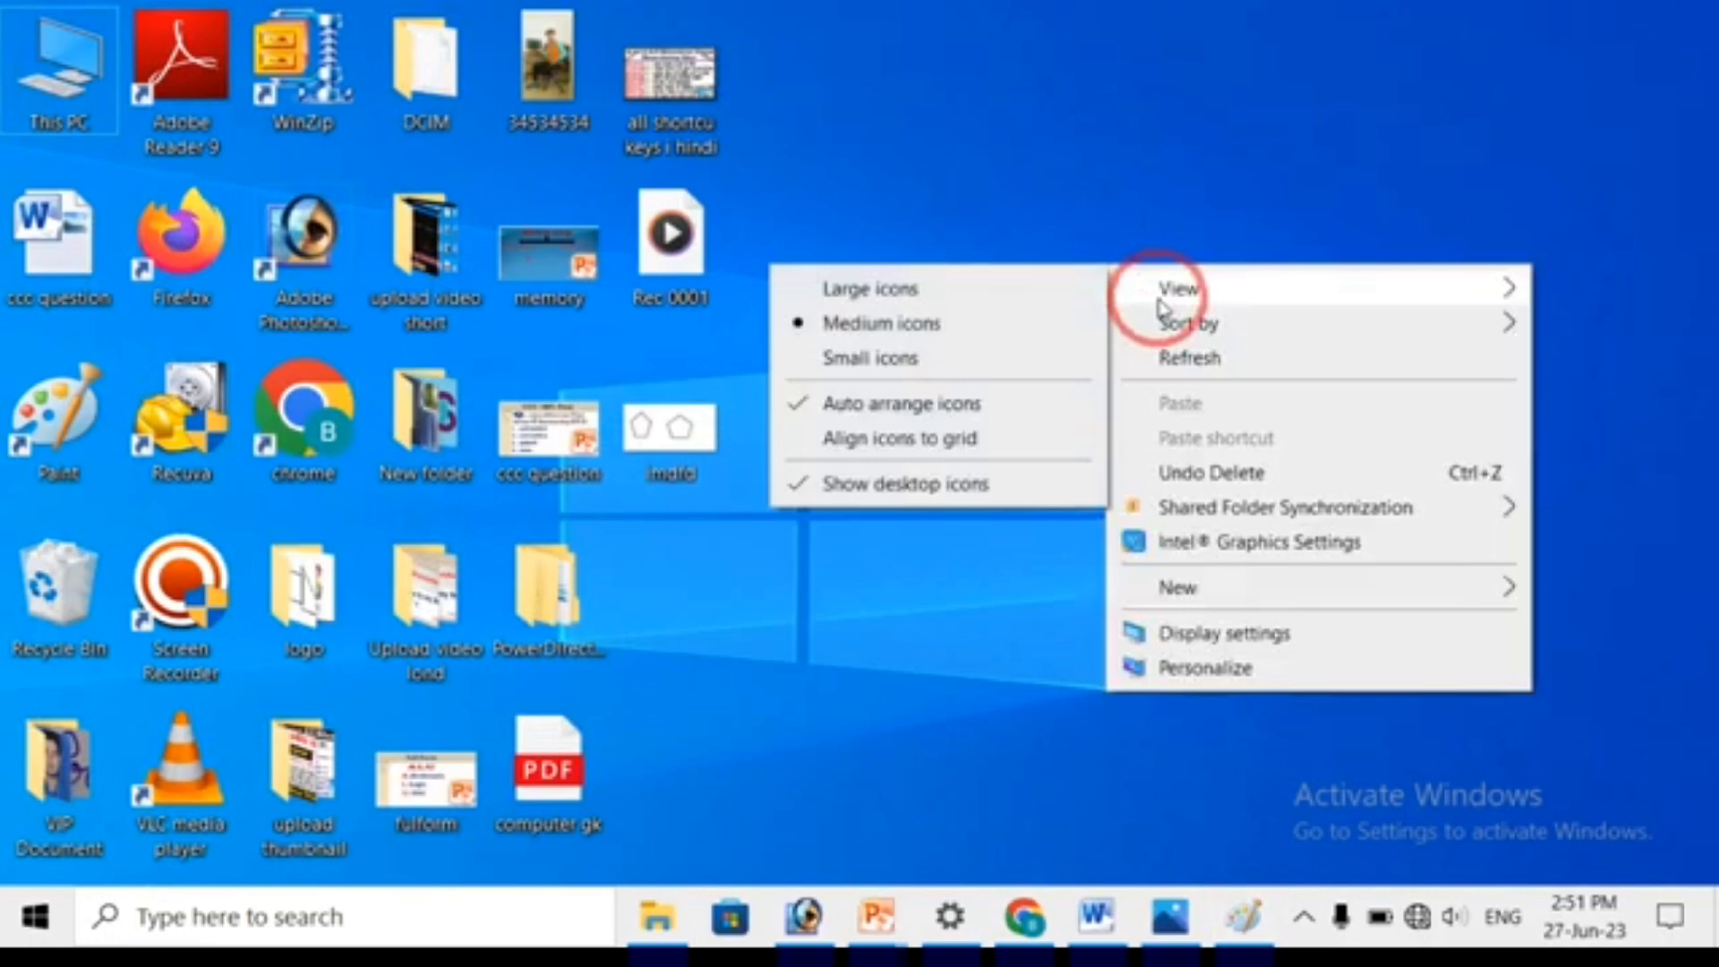
click(1187, 358)
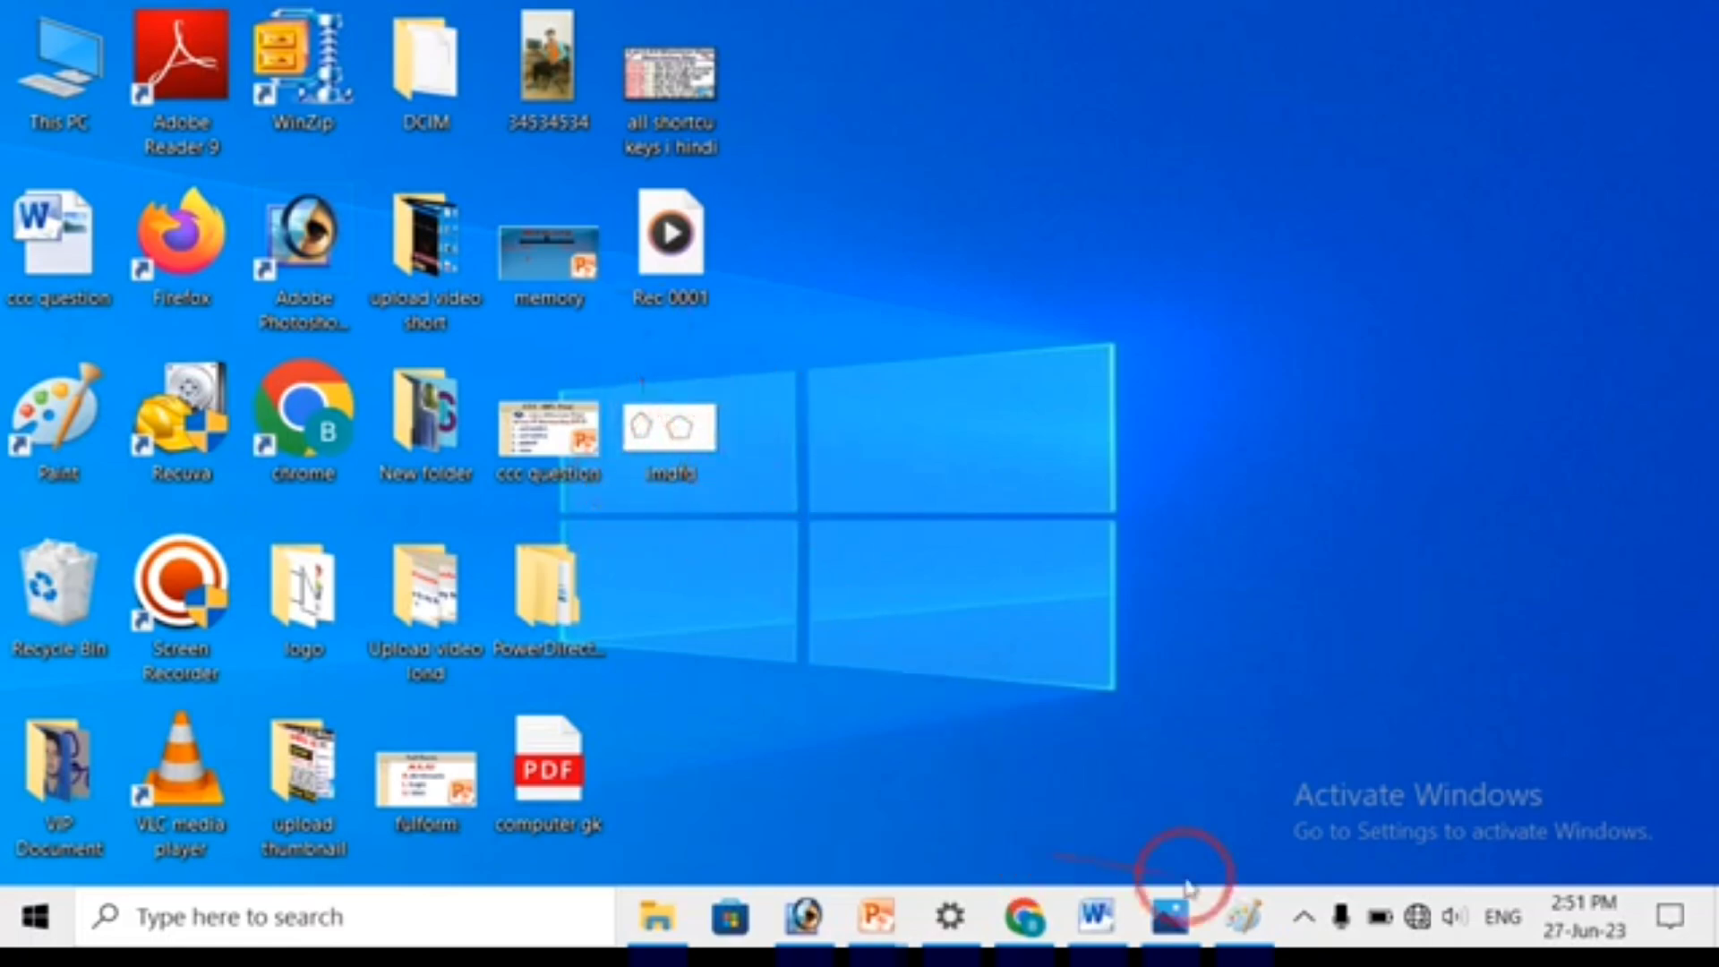
click(1247, 920)
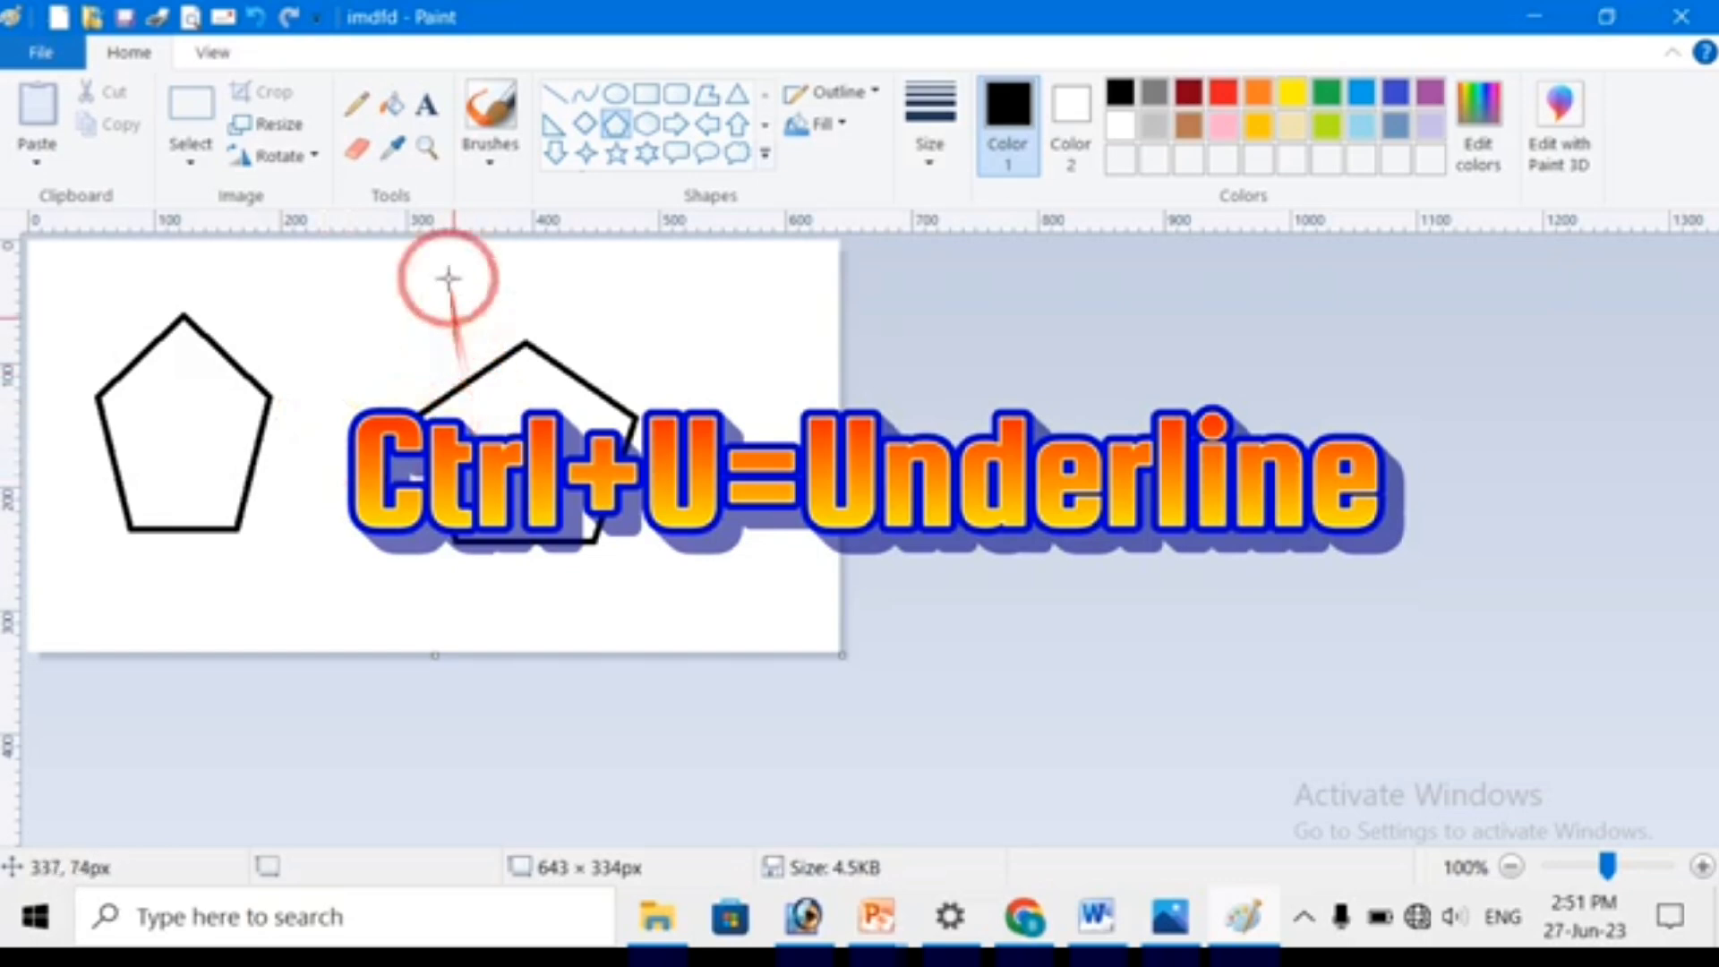
Add a Wide Latin text box 'dsfdfdfsdf' across the top, leaving the letters un-underlined.
click(432, 109)
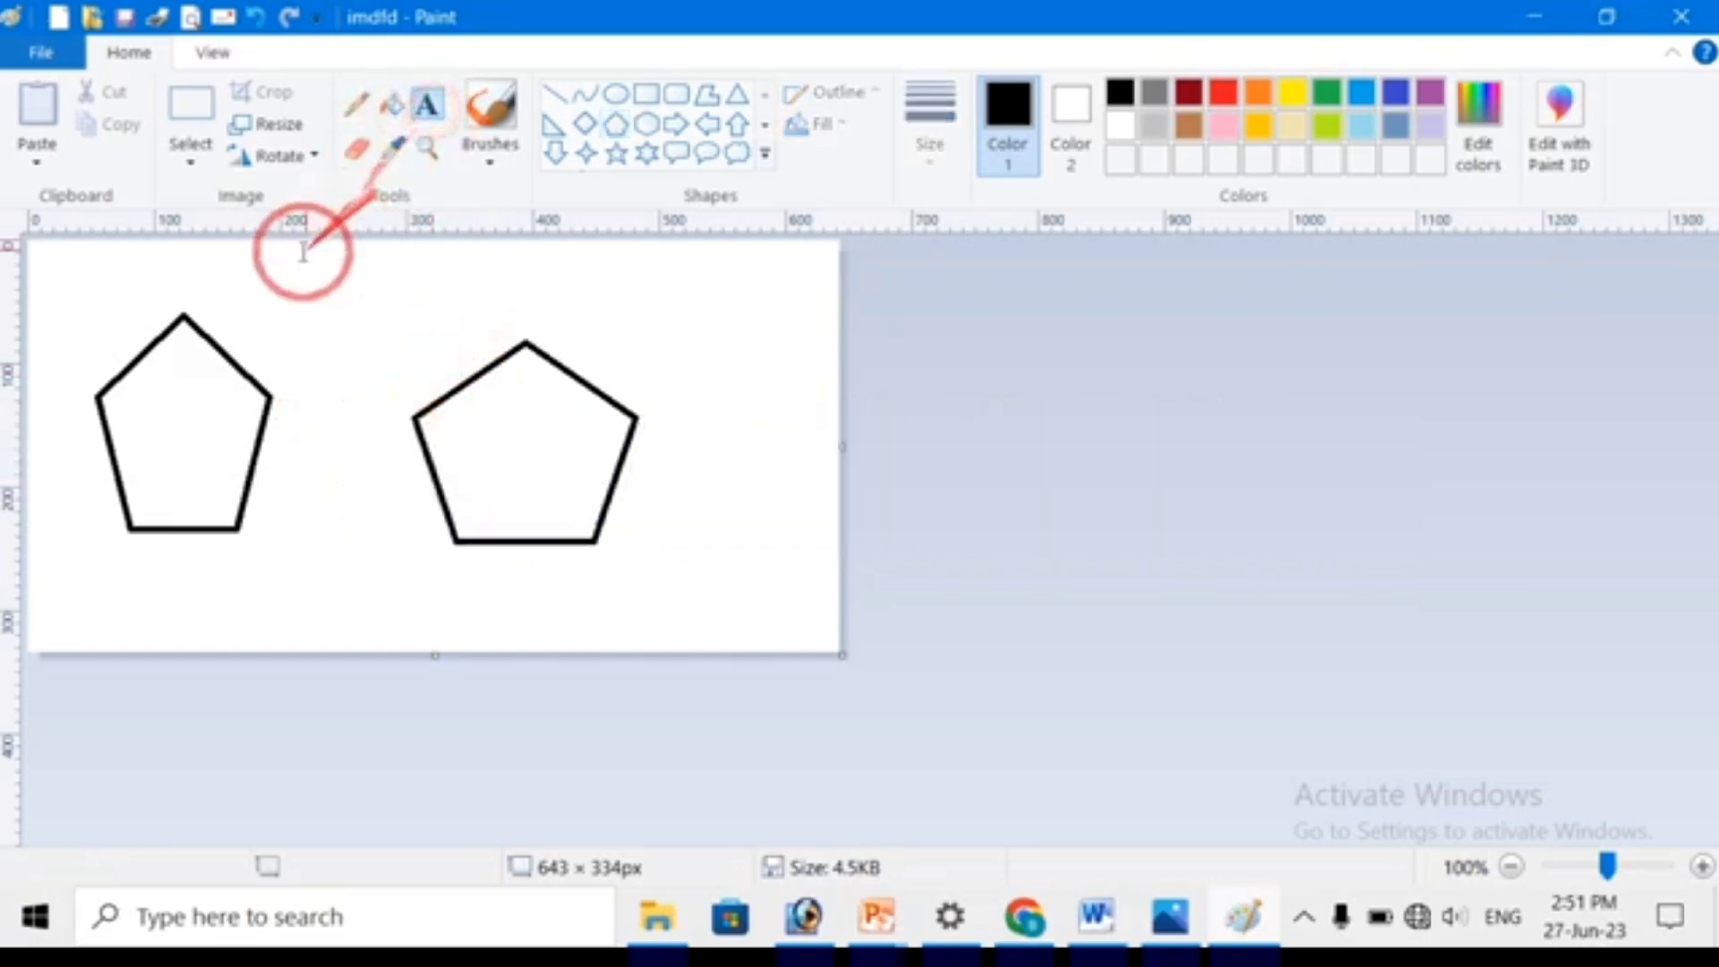
drag(251, 300, 712, 383)
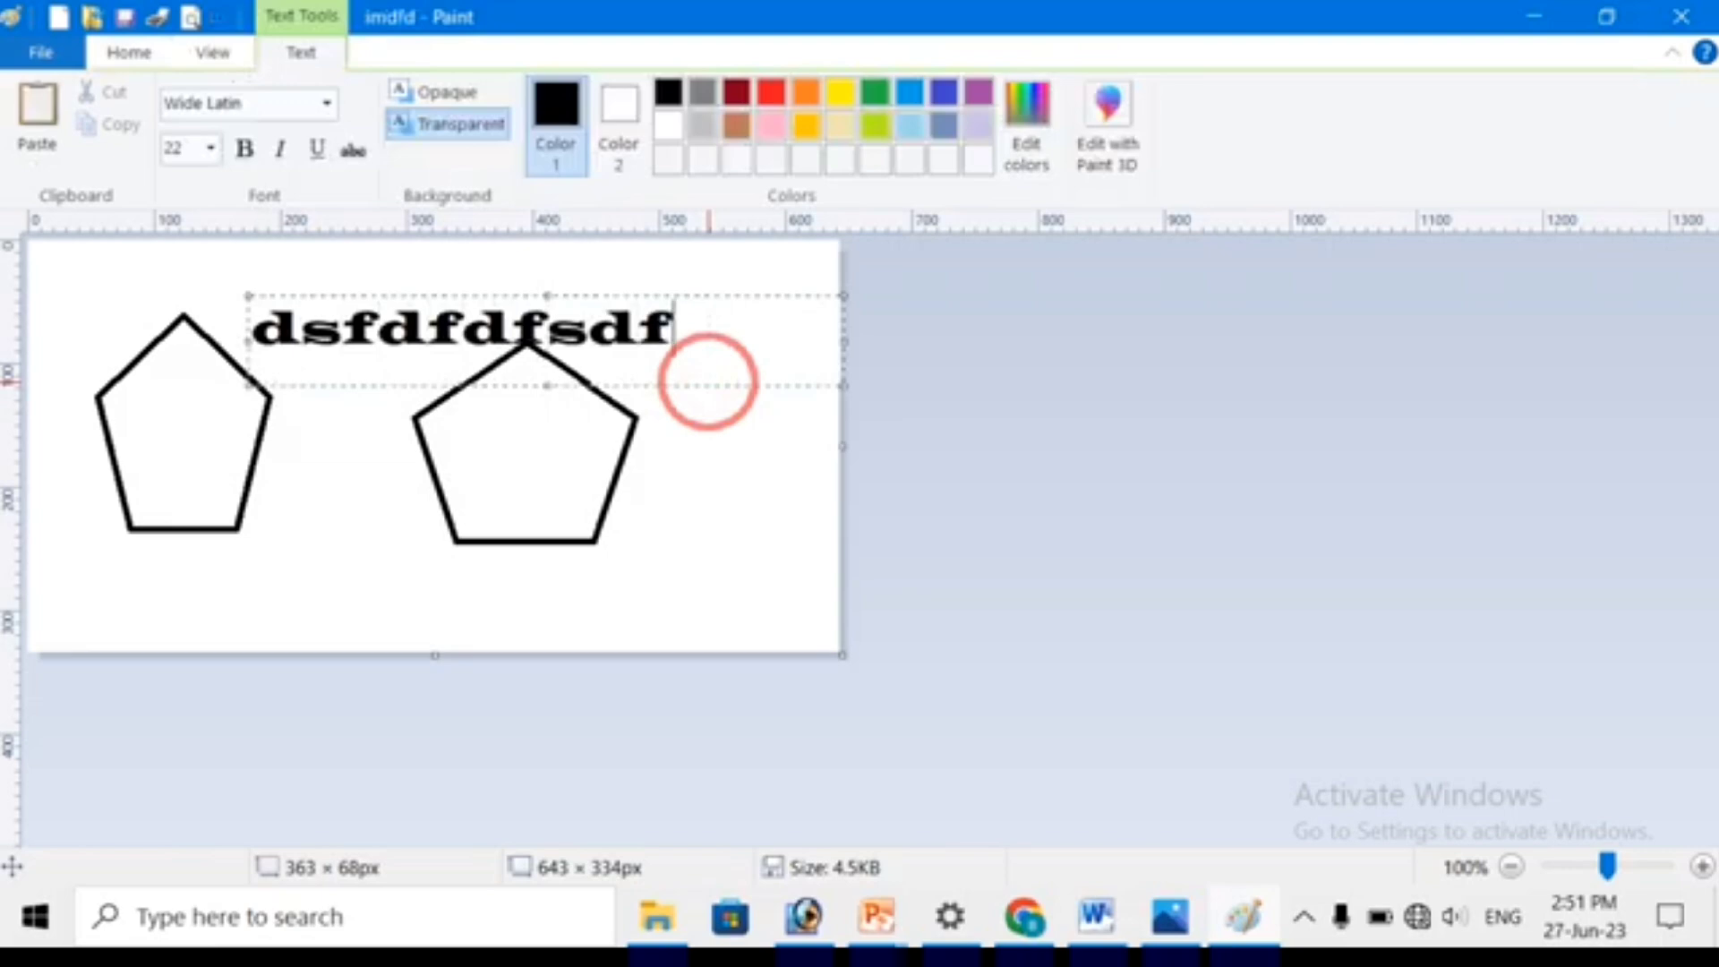
drag(729, 320, 315, 313)
key(ctrl+c)
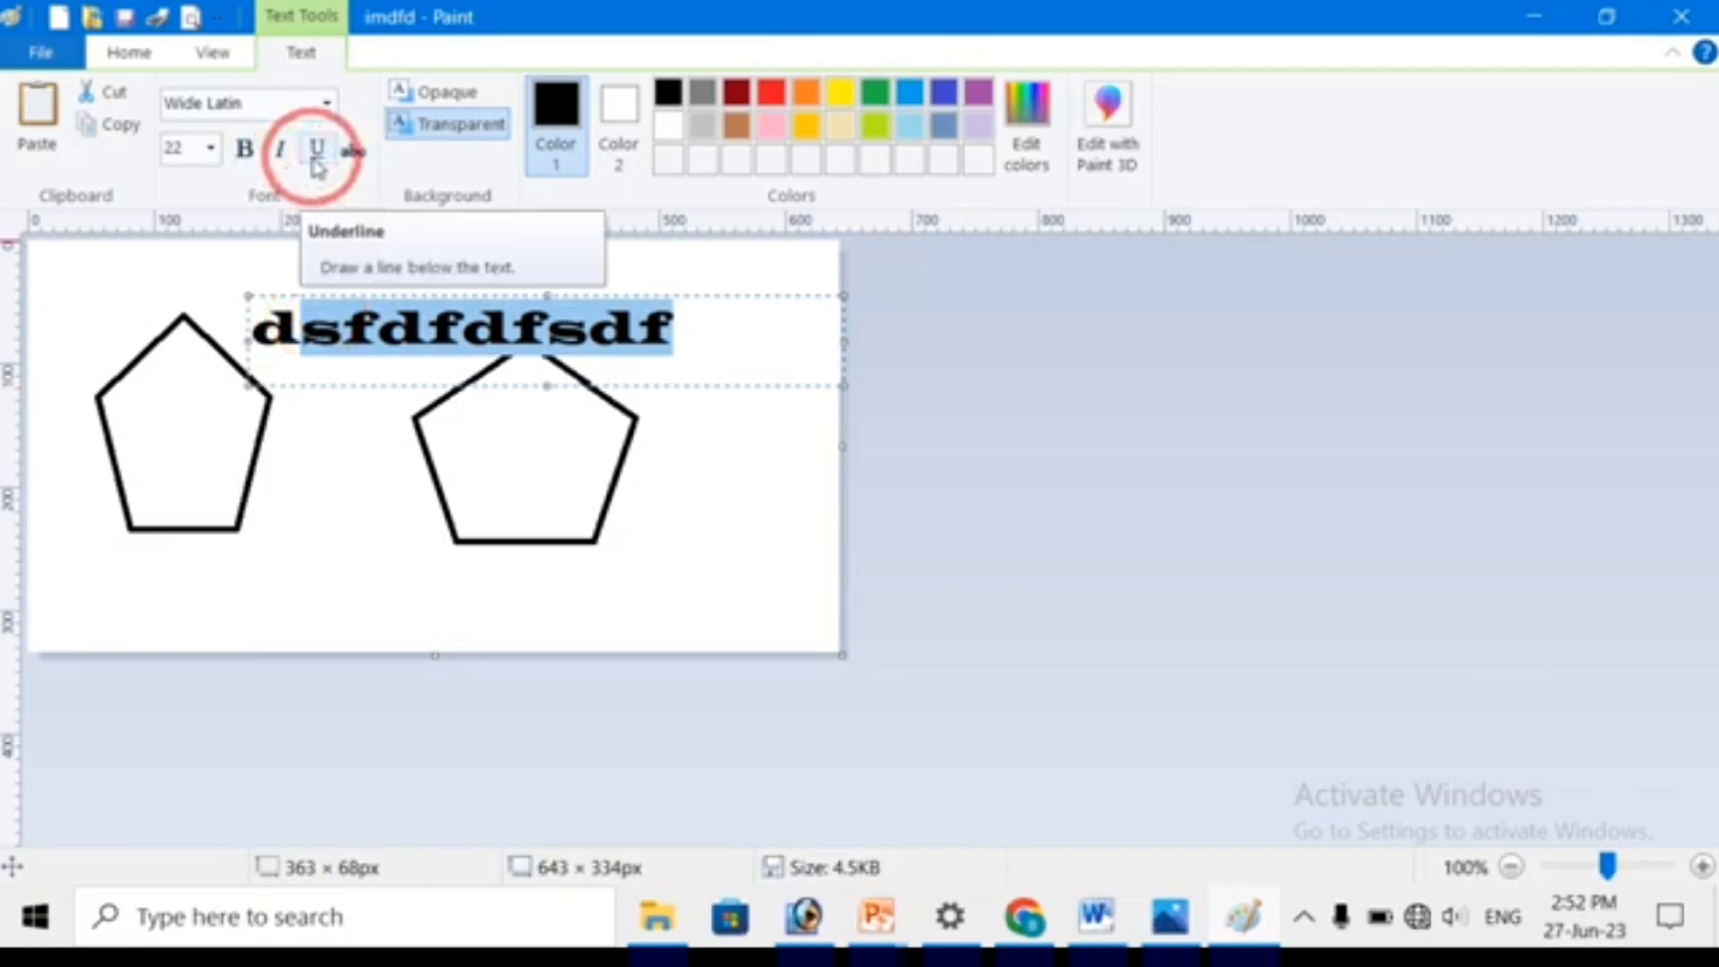
click(316, 152)
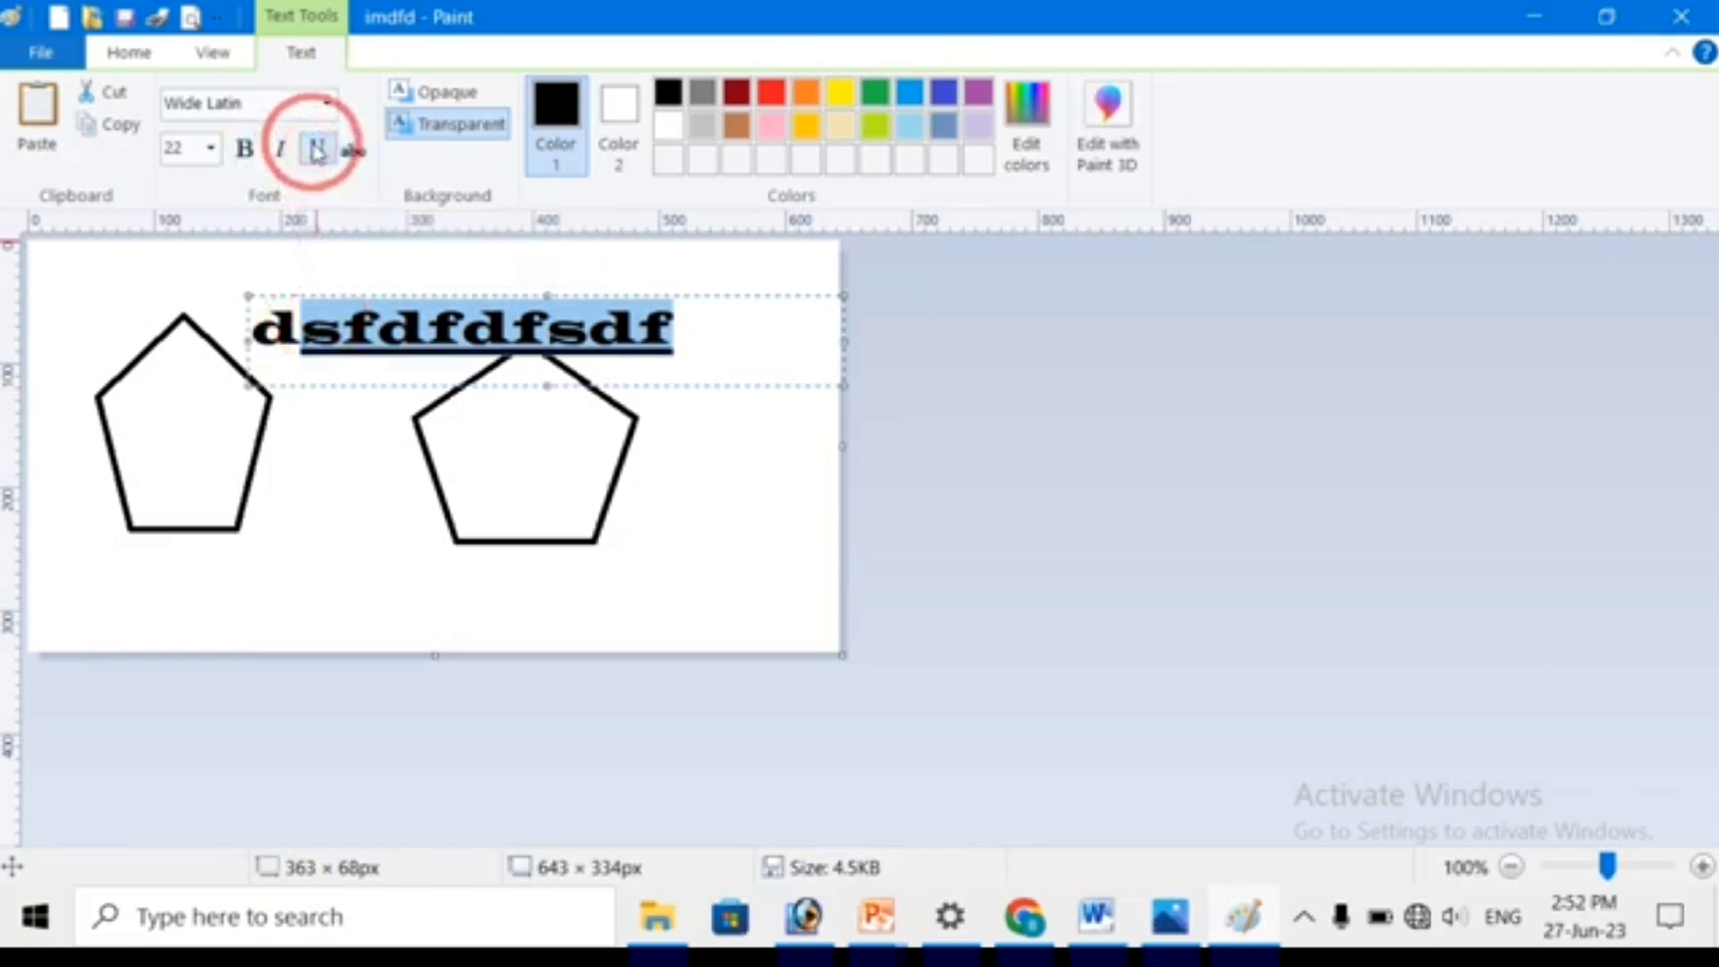
click(317, 152)
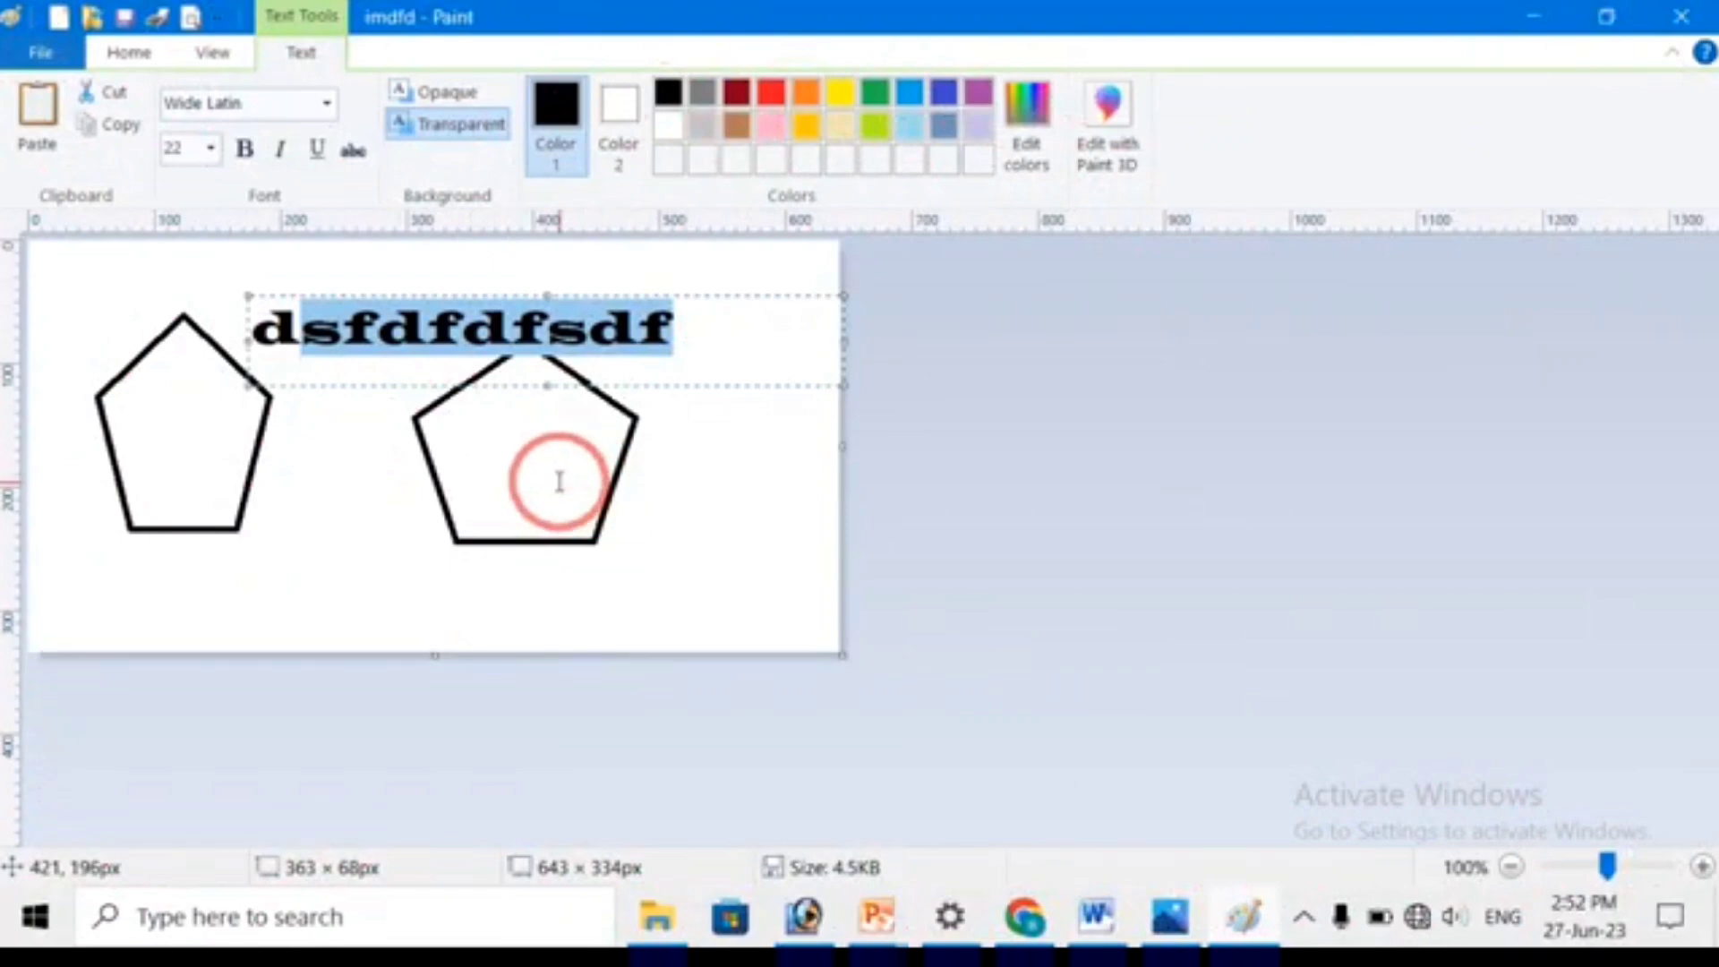
Paste 'fdfsdf' repeatedly at the text end so it wraps to three lines, then commit it.
key(ctrl+v)
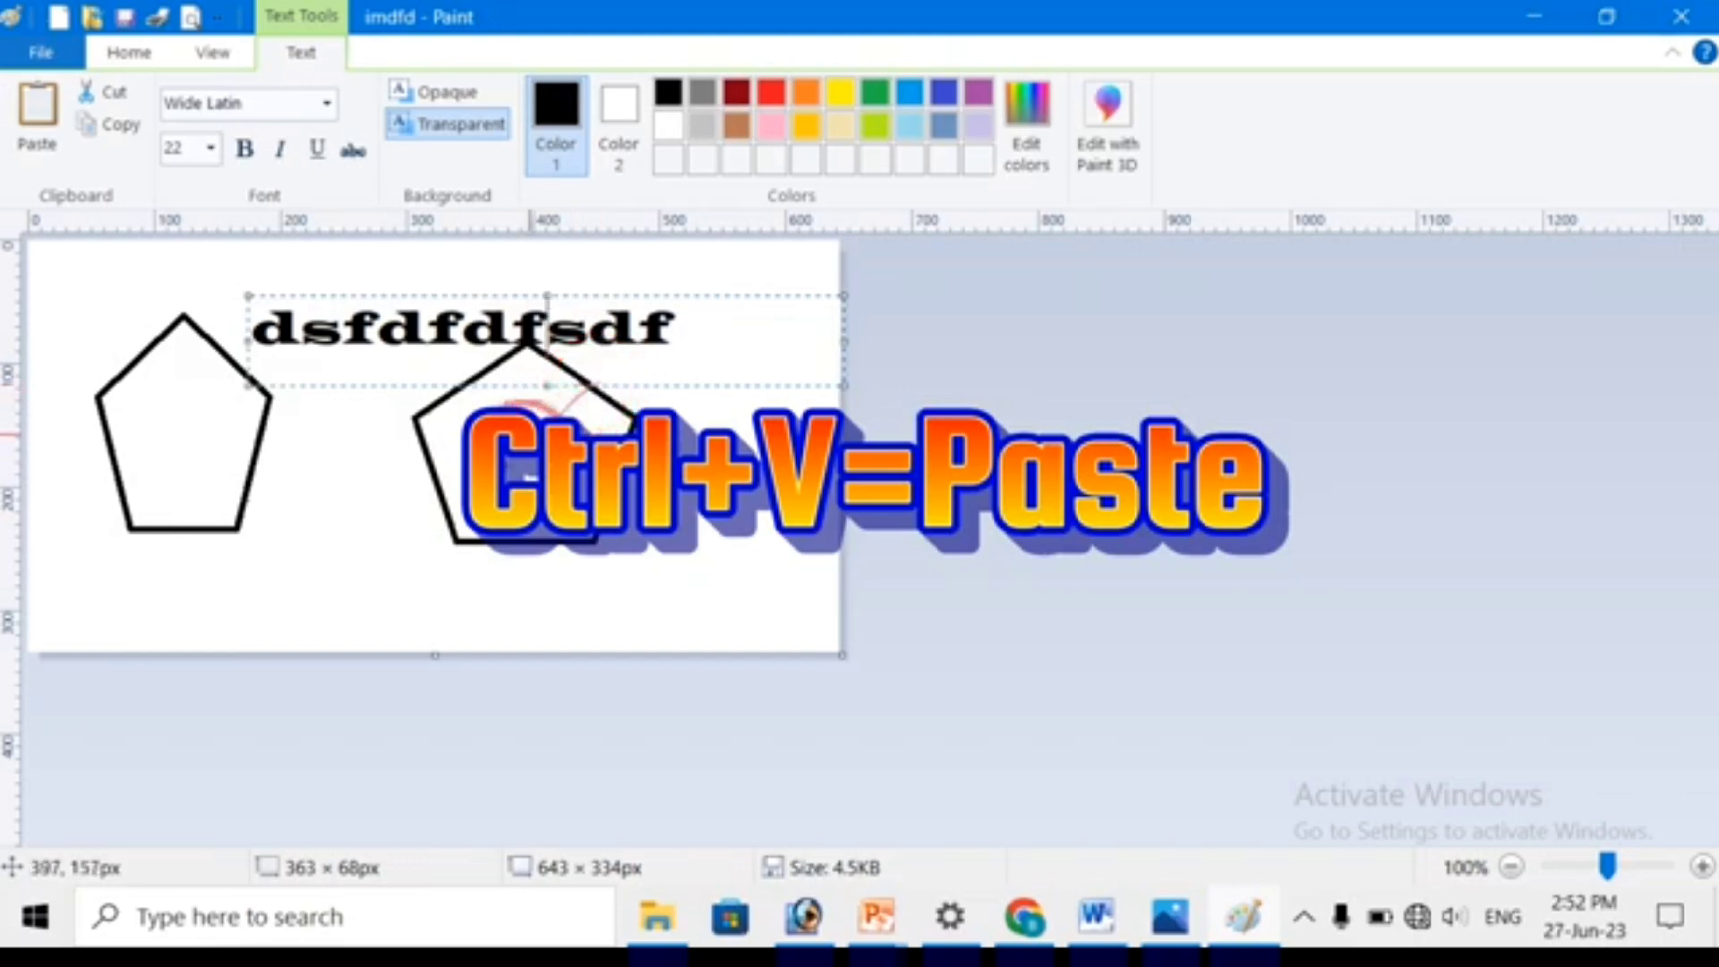
drag(692, 330, 435, 309)
key(ctrl+c)
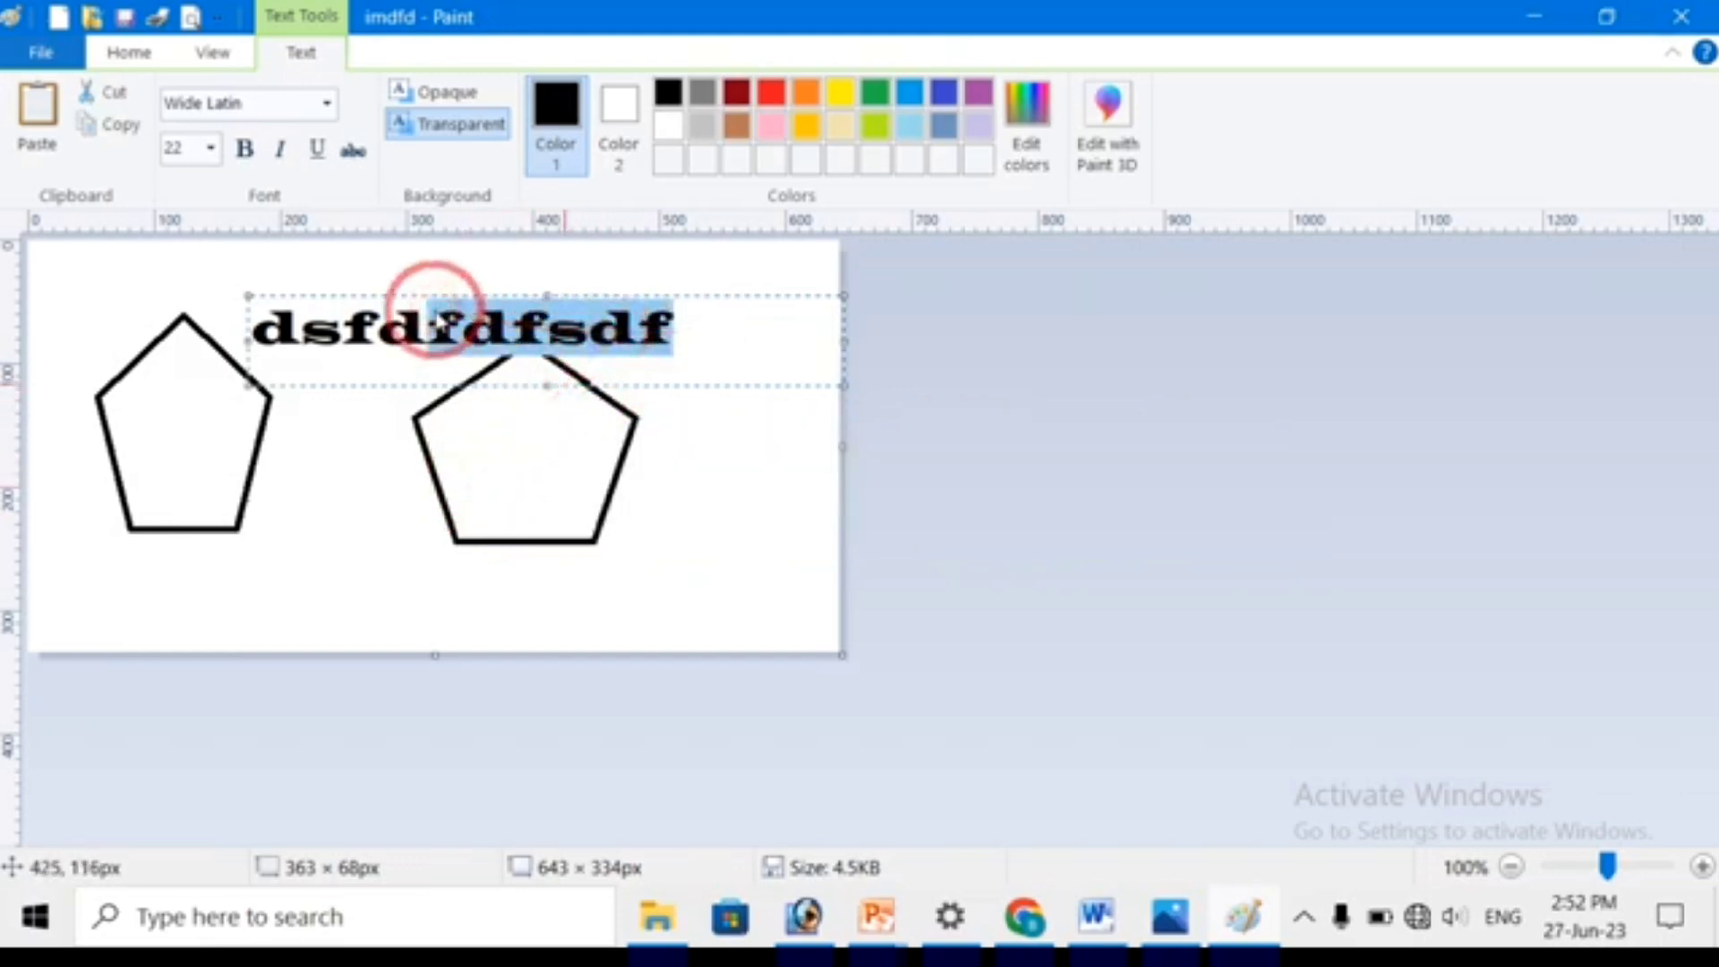
click(685, 350)
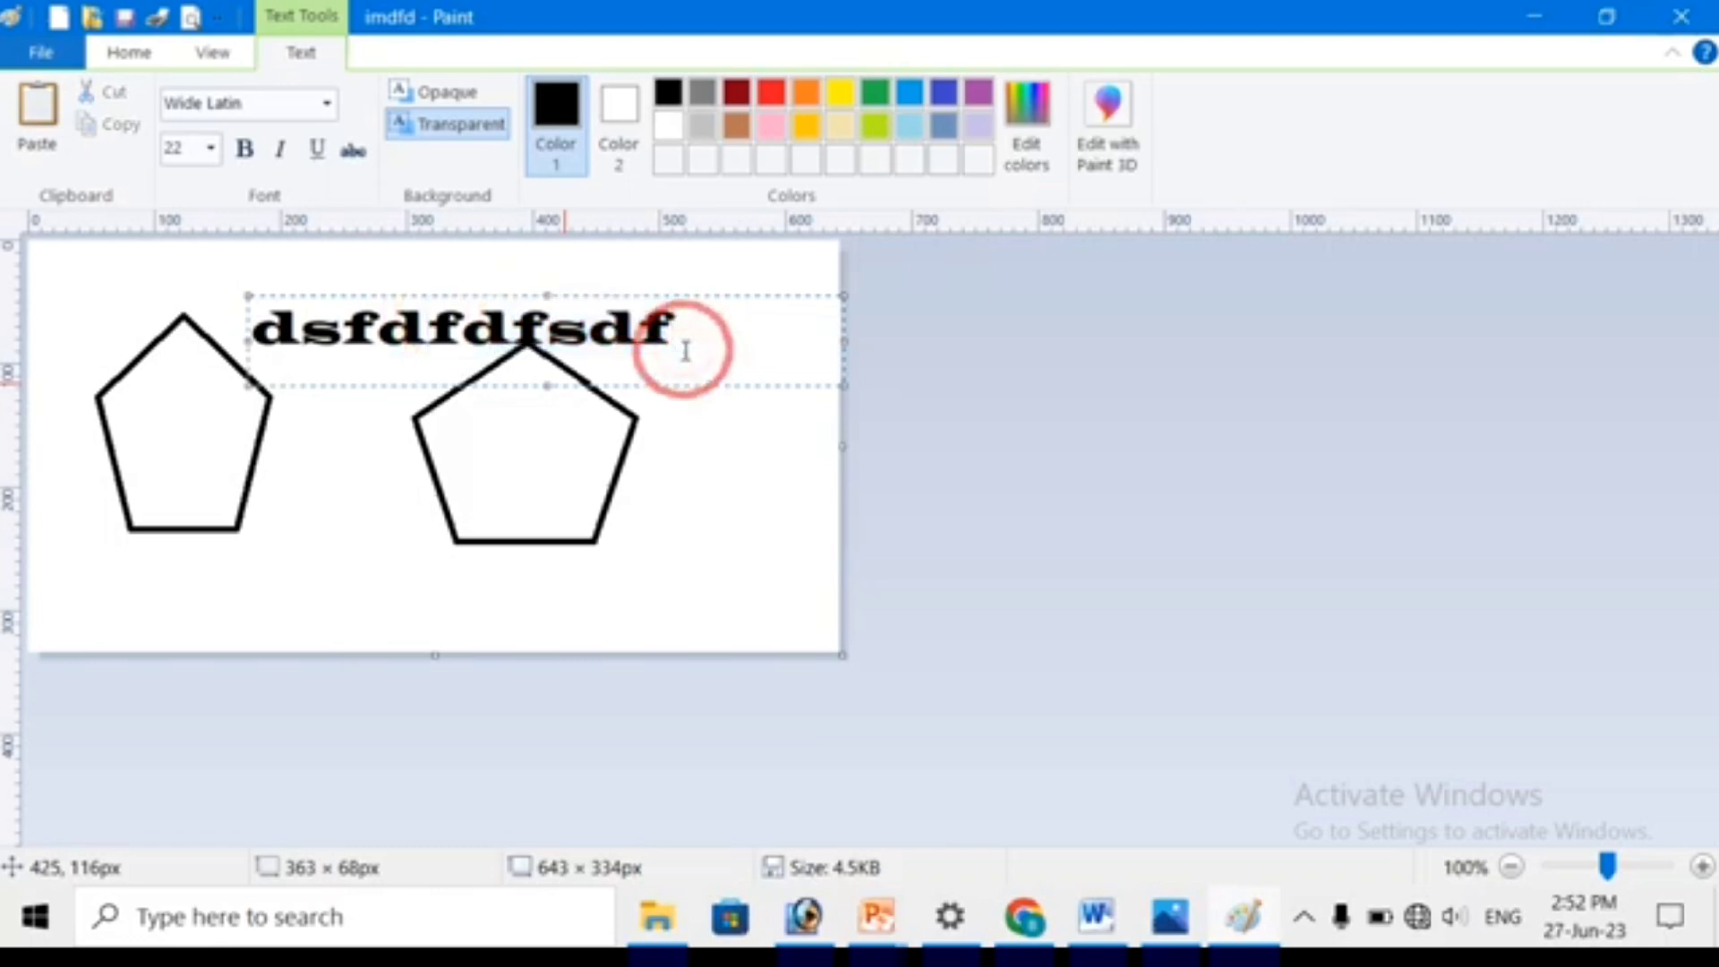
key(ctrl+v)
key(ctrl+v)
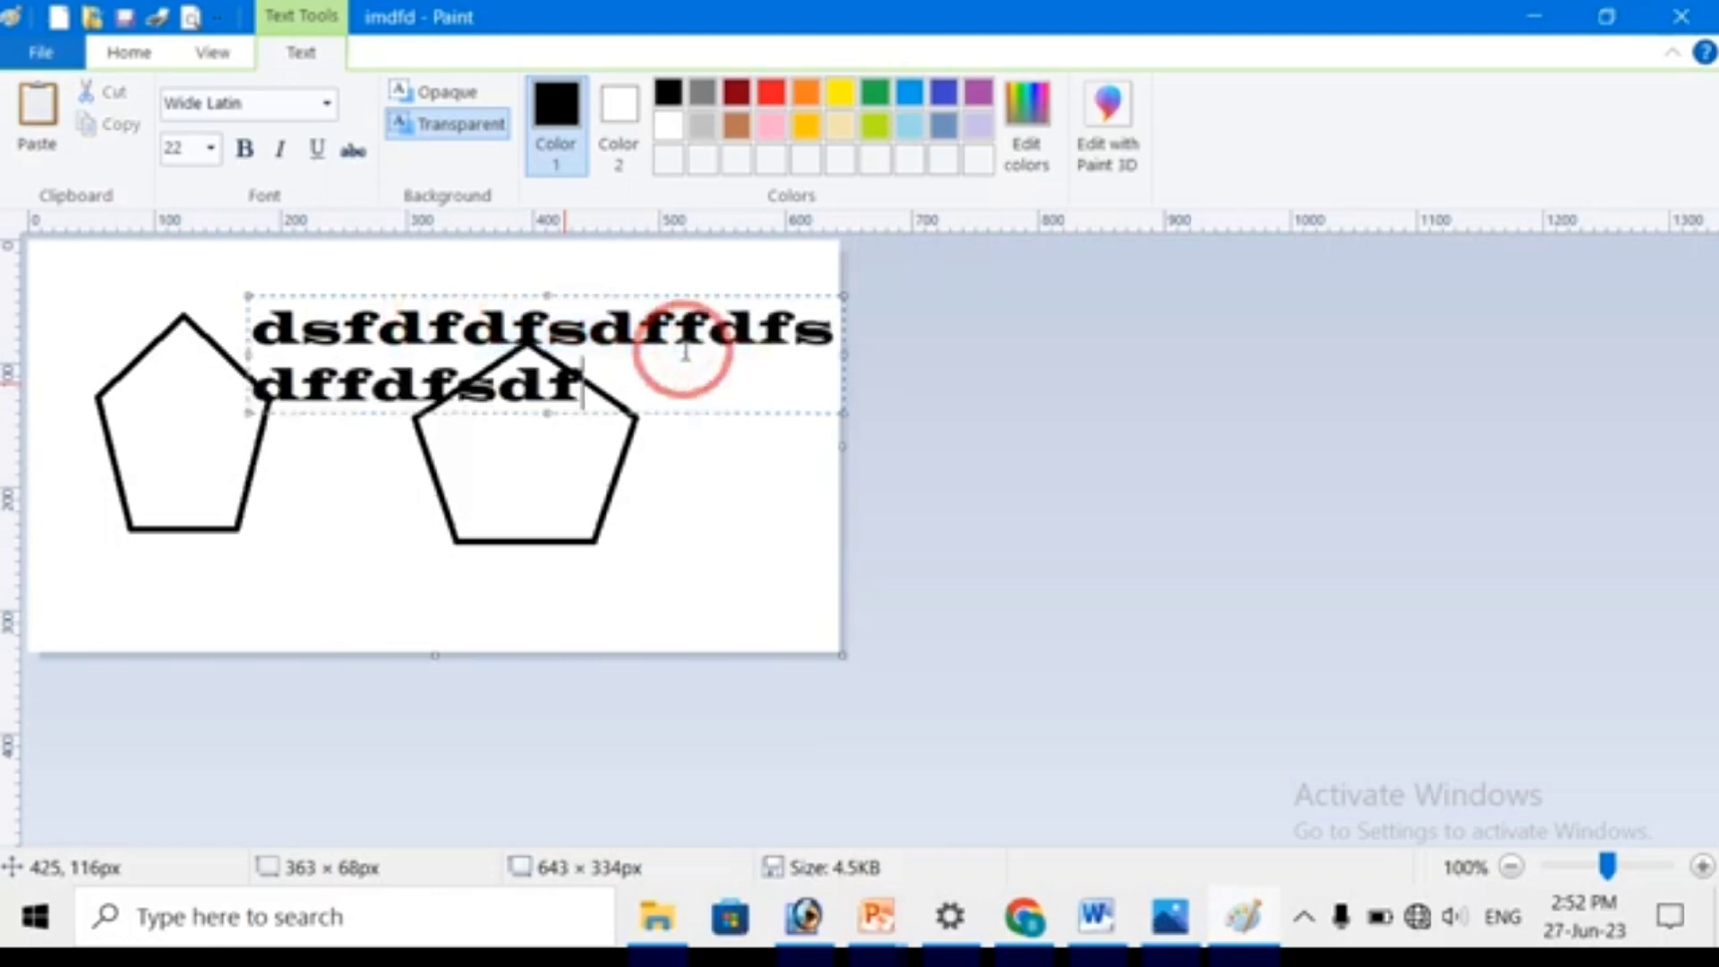
key(ctrl+v)
key(ctrl+v)
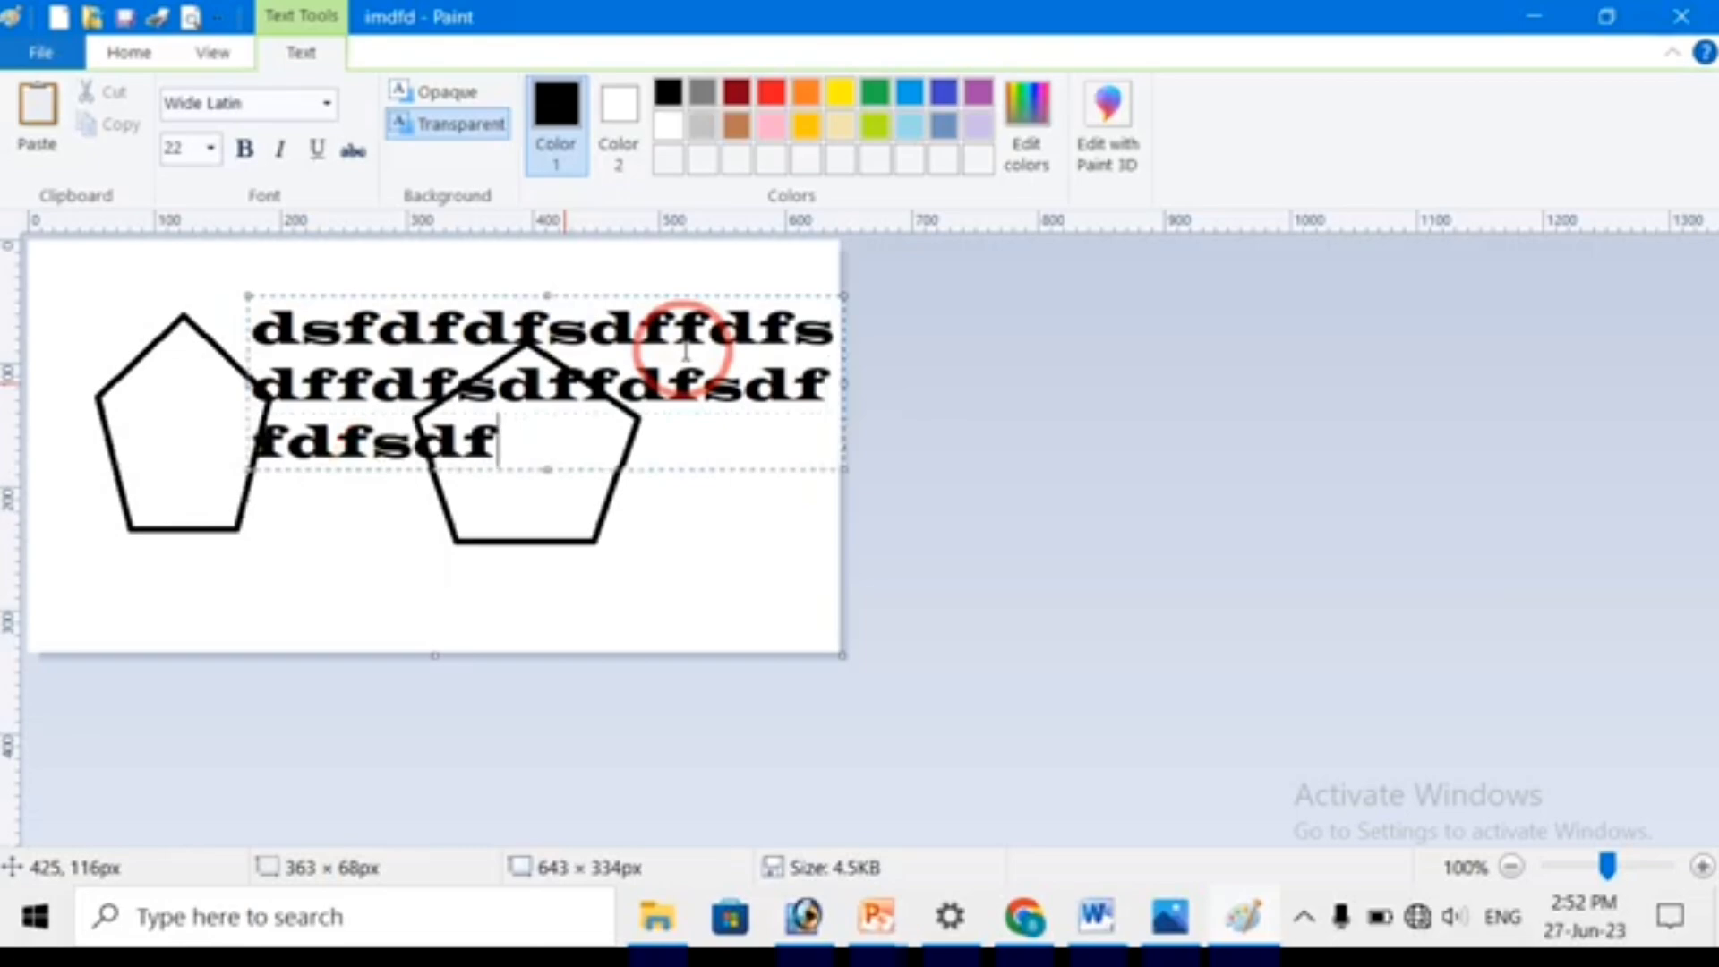
click(325, 586)
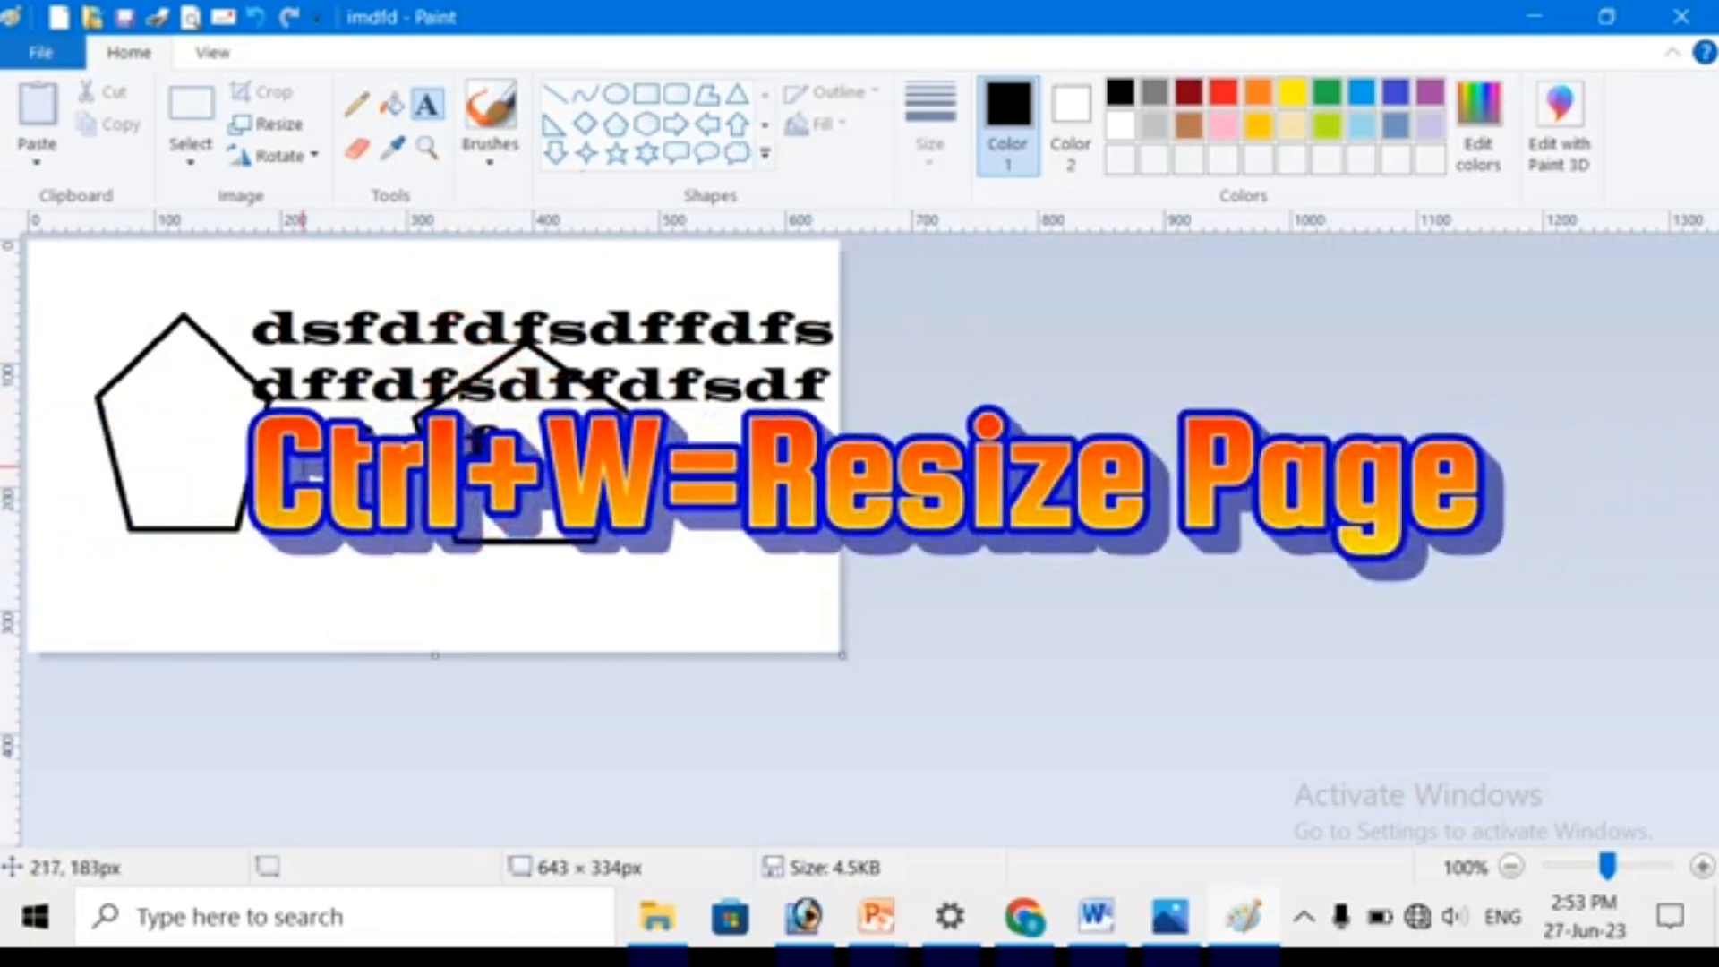
click(301, 465)
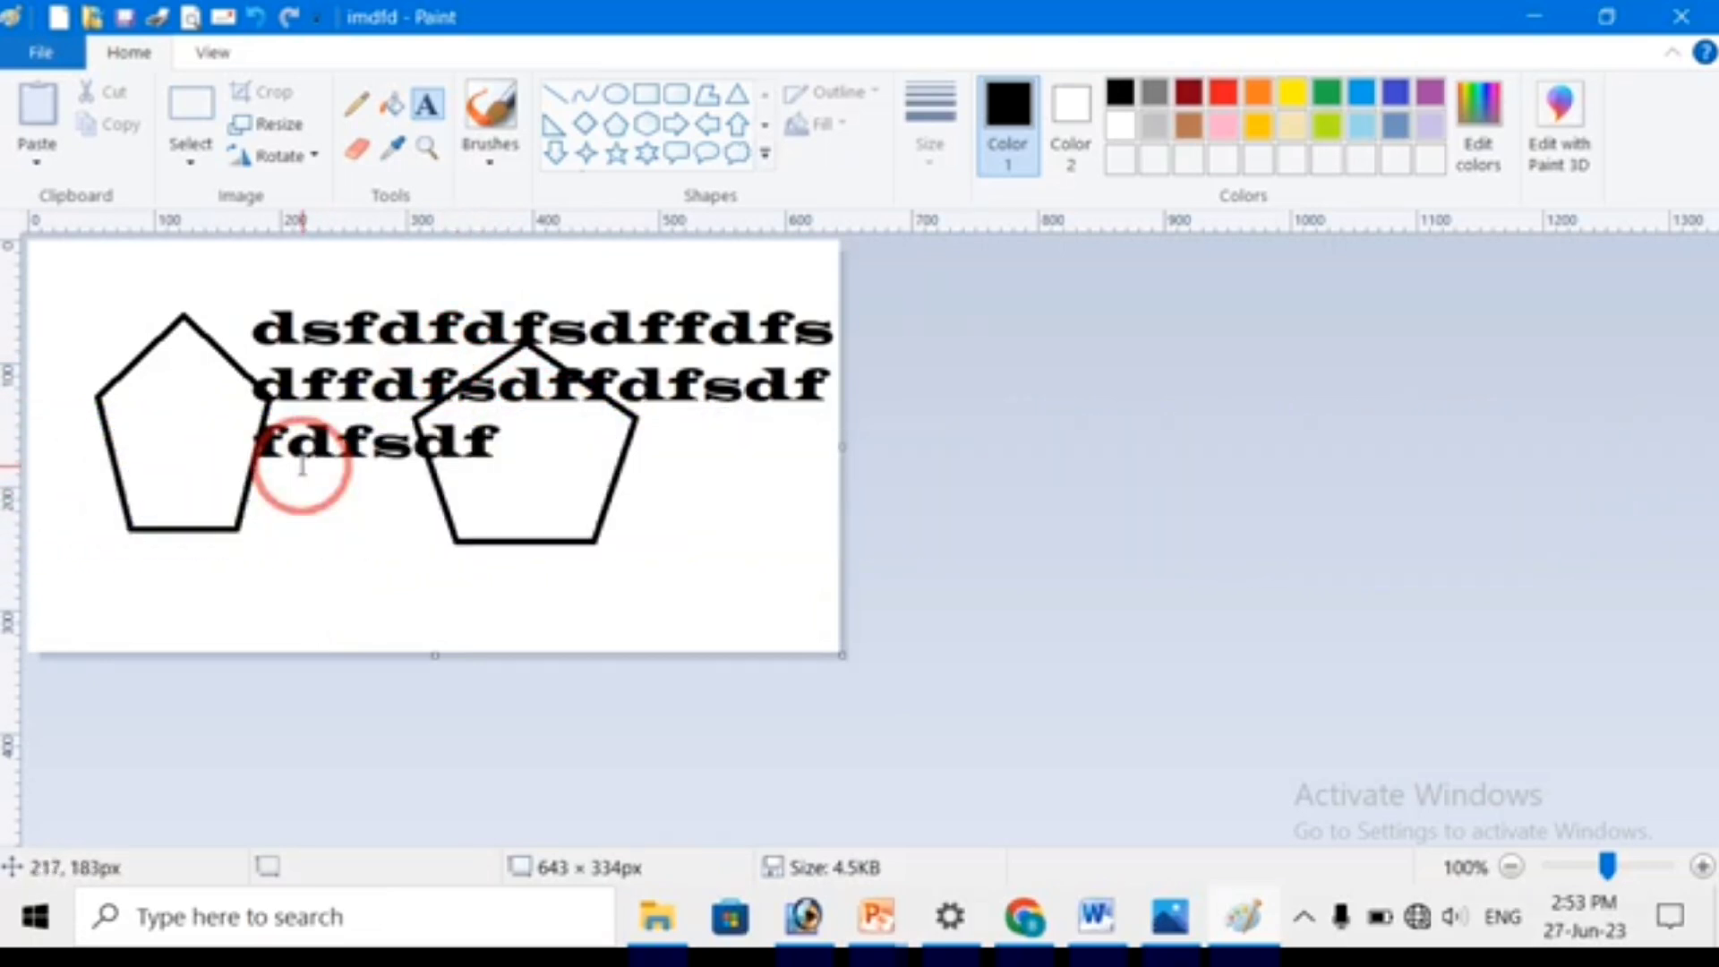
key(ctrl+w)
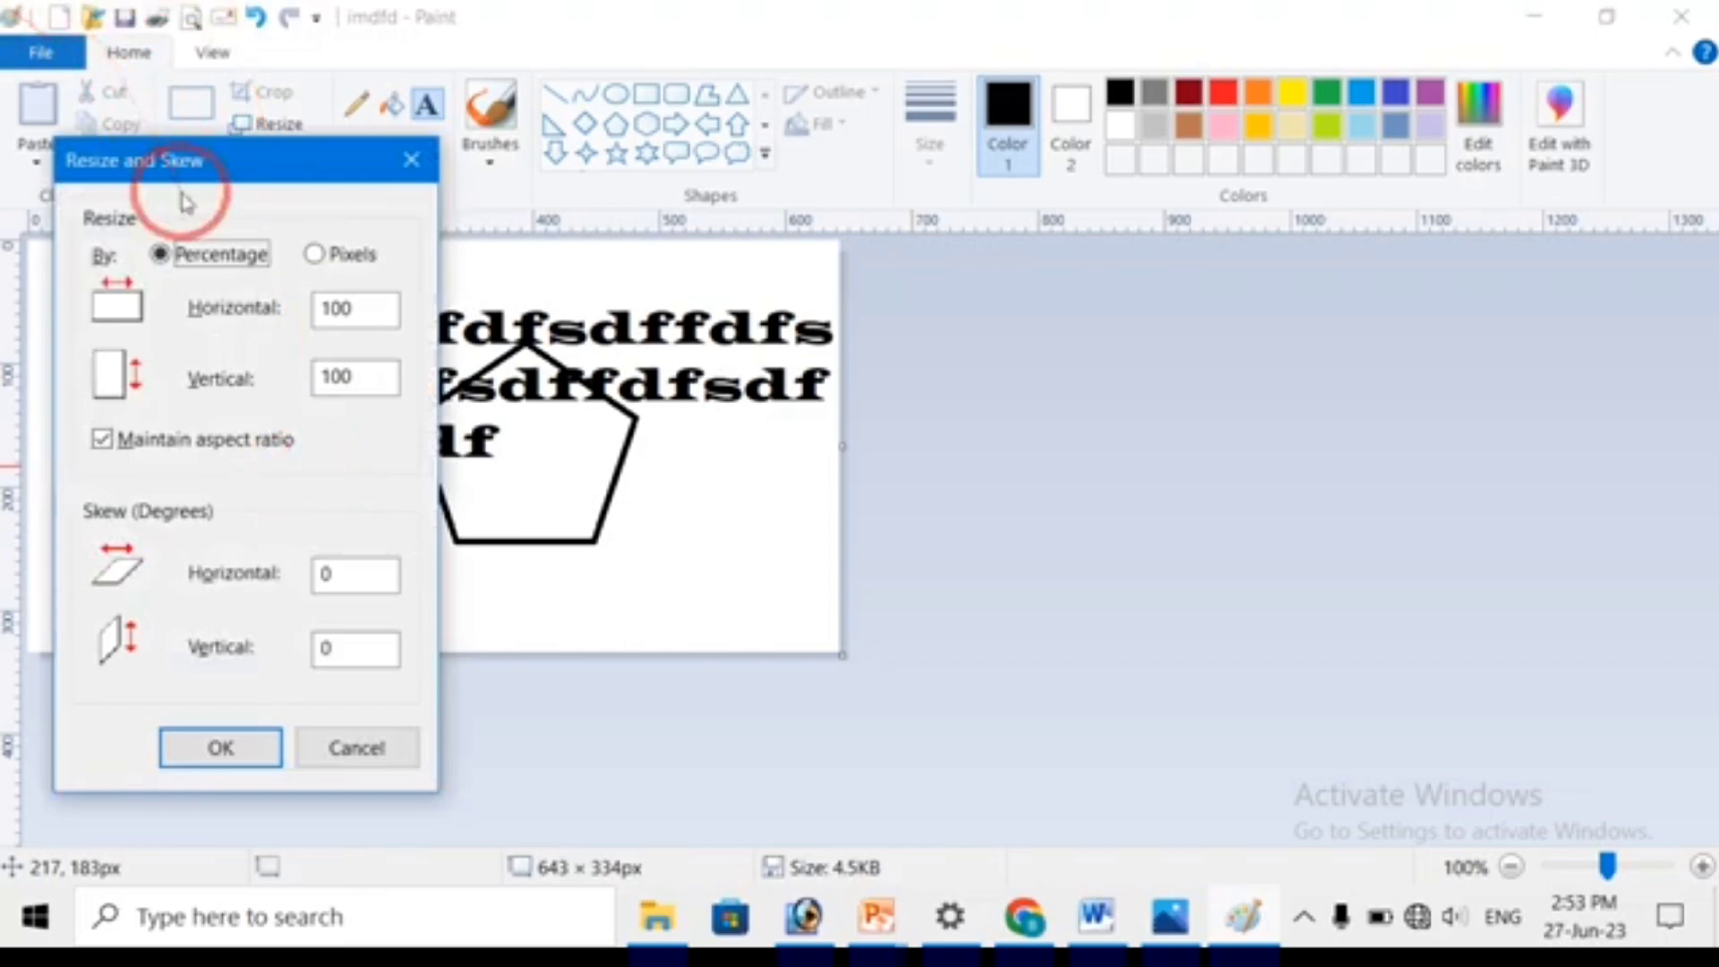
drag(222, 161, 1057, 281)
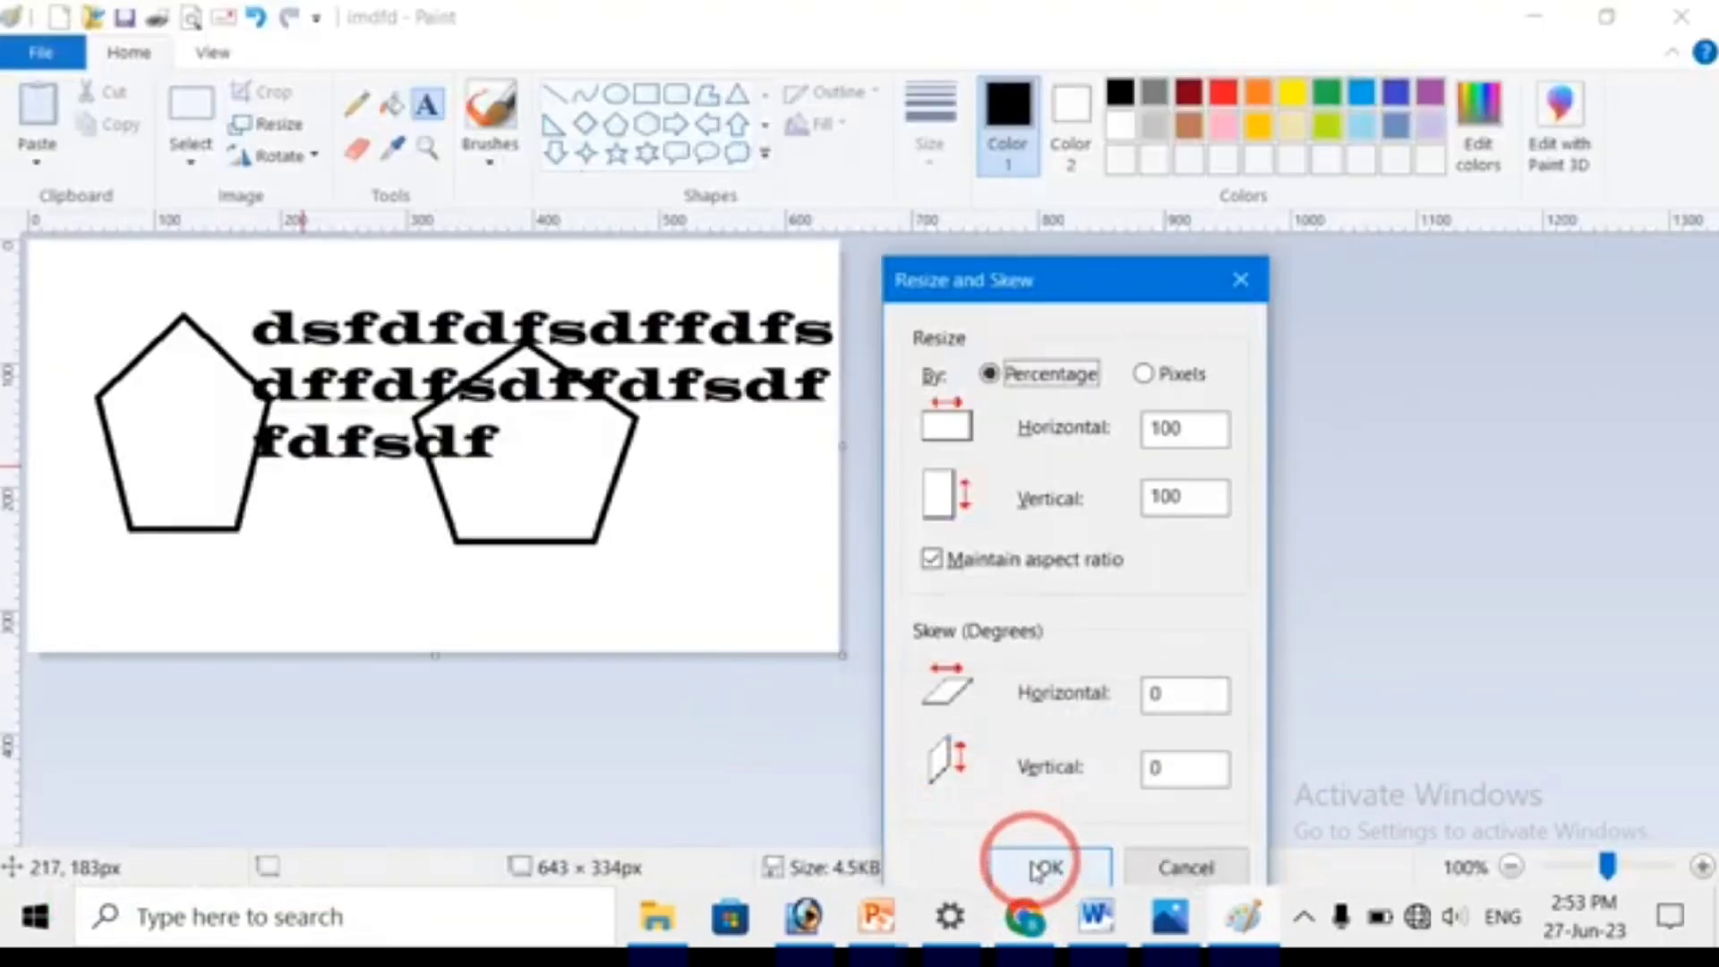
click(1041, 867)
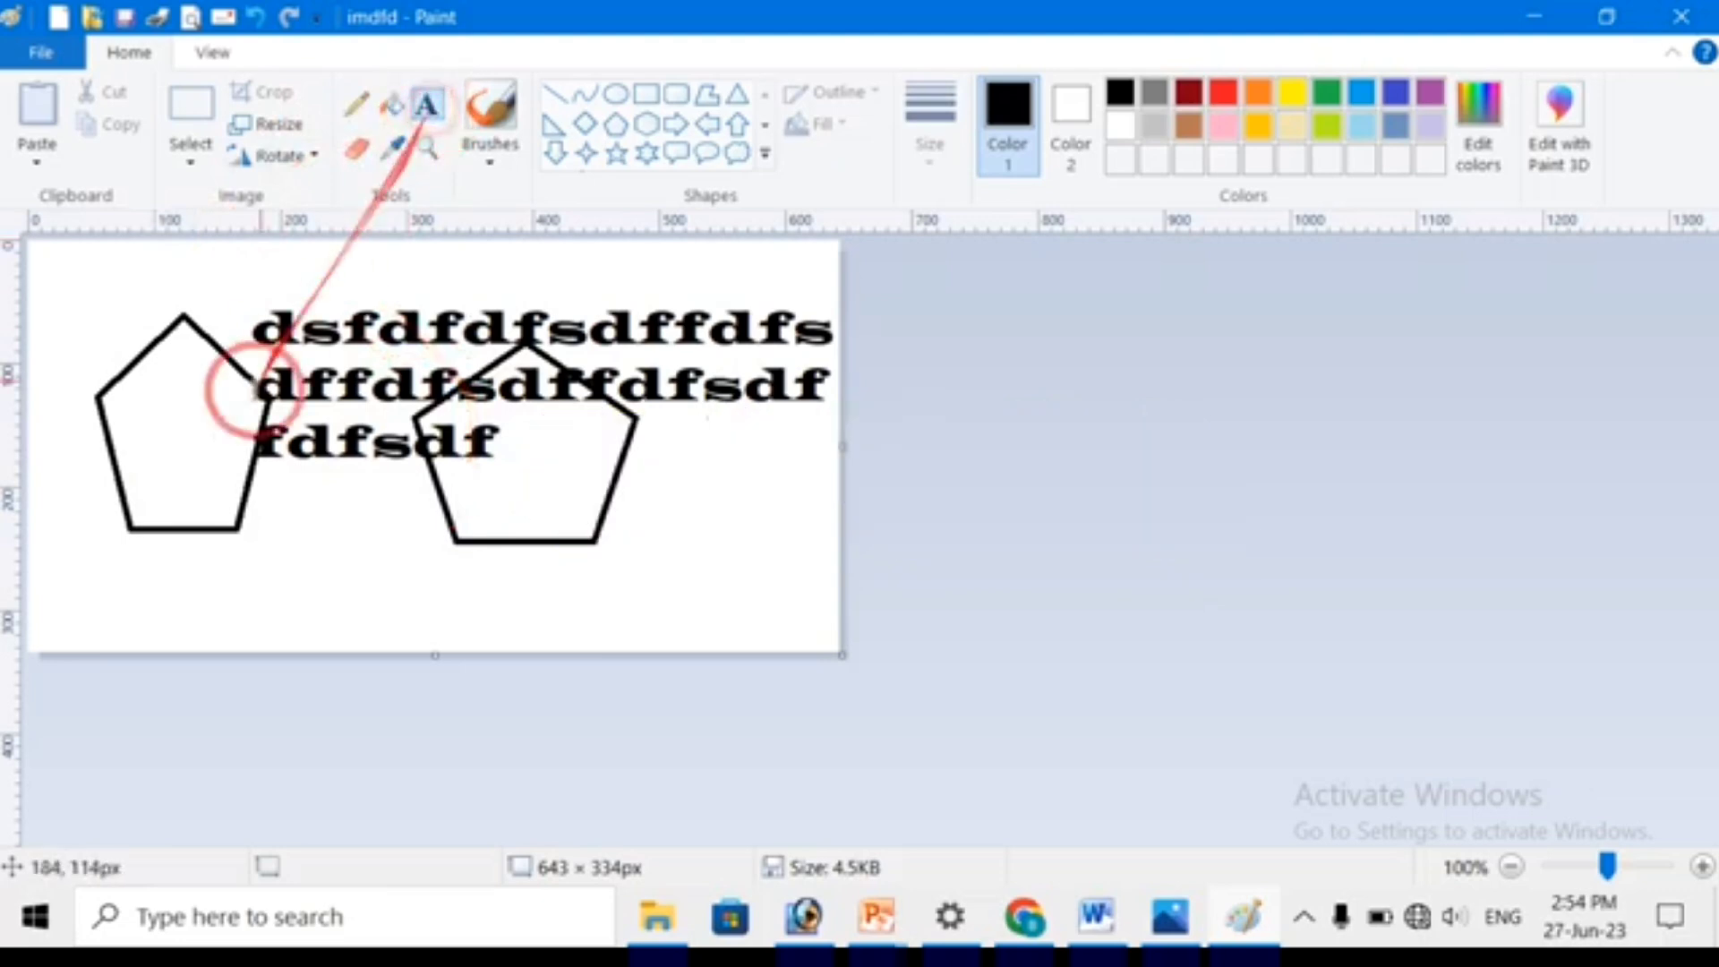
Create a text box below the pentagons and delete 'sdsfd' from the typed 'dsdsfd'.
drag(167, 564, 624, 638)
text(dsdsfd)
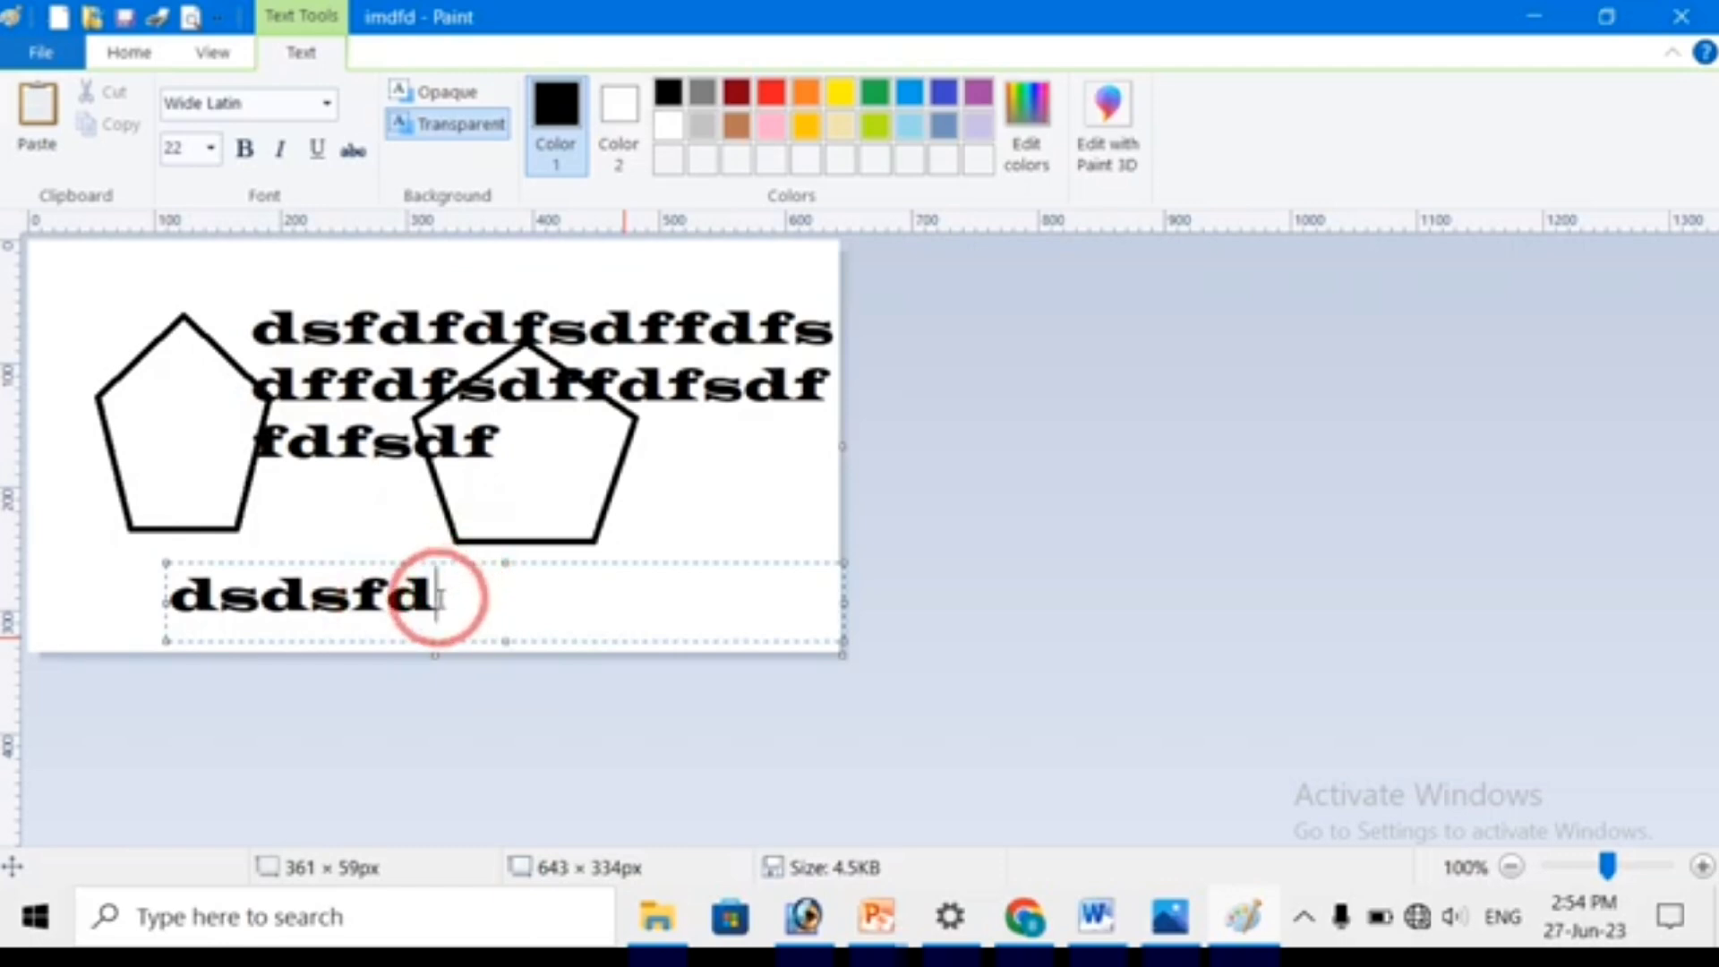
drag(439, 598, 238, 609)
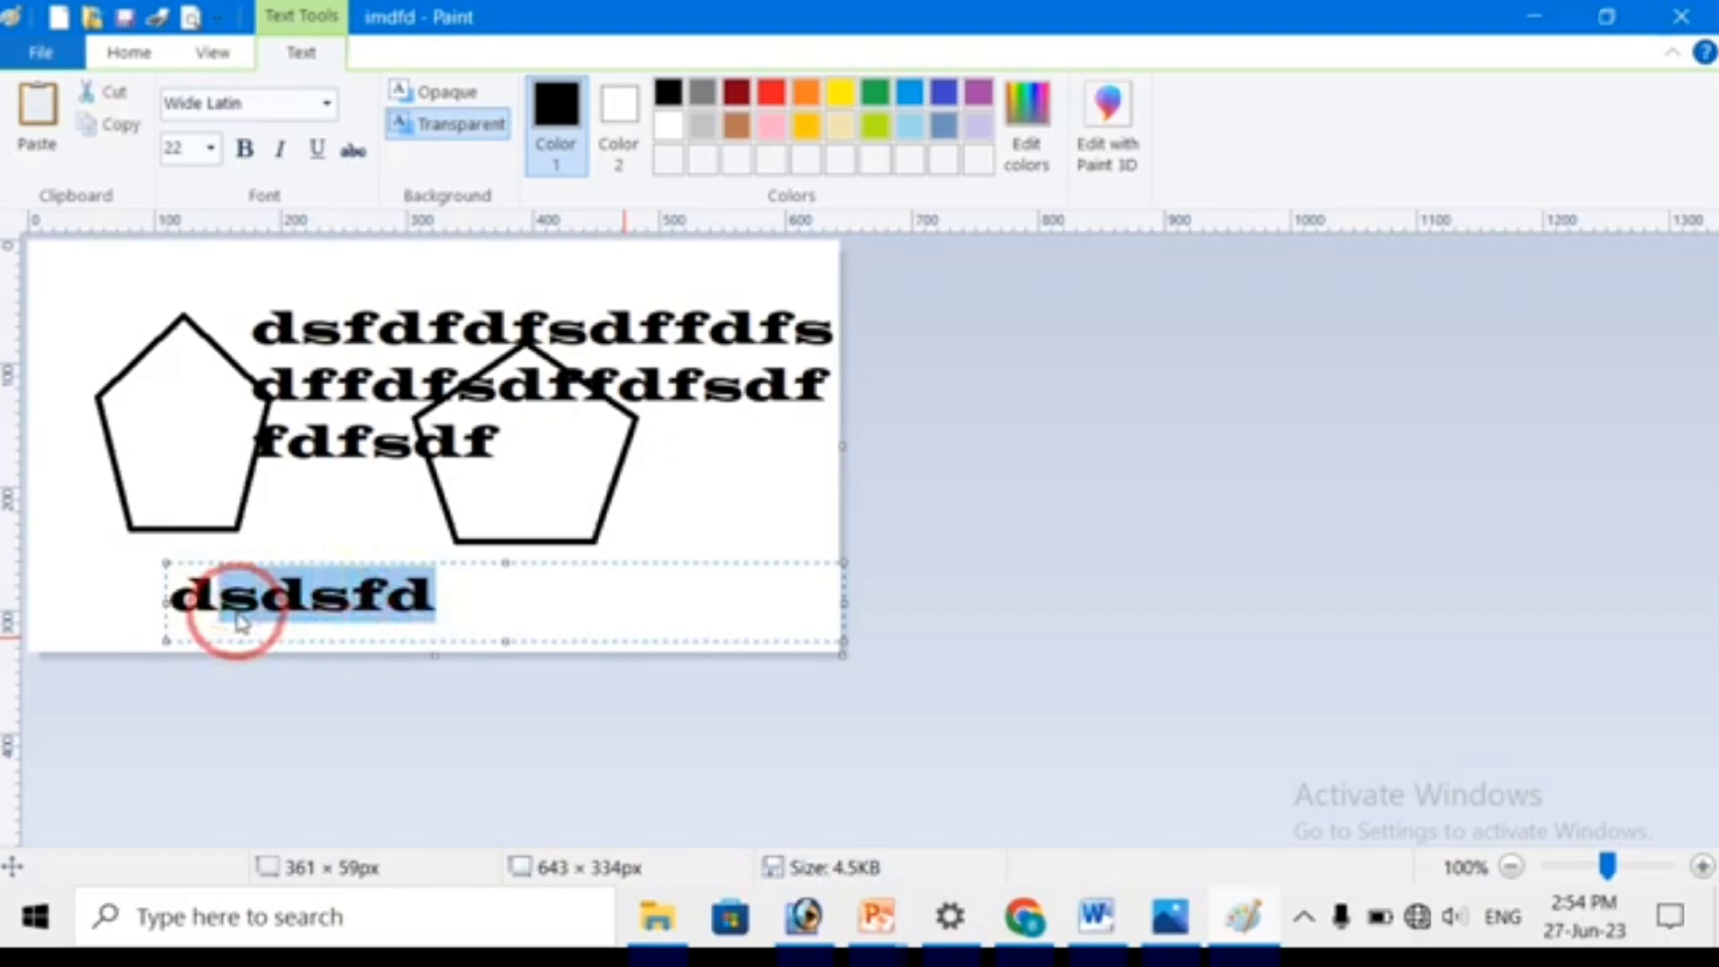
key(Delete)
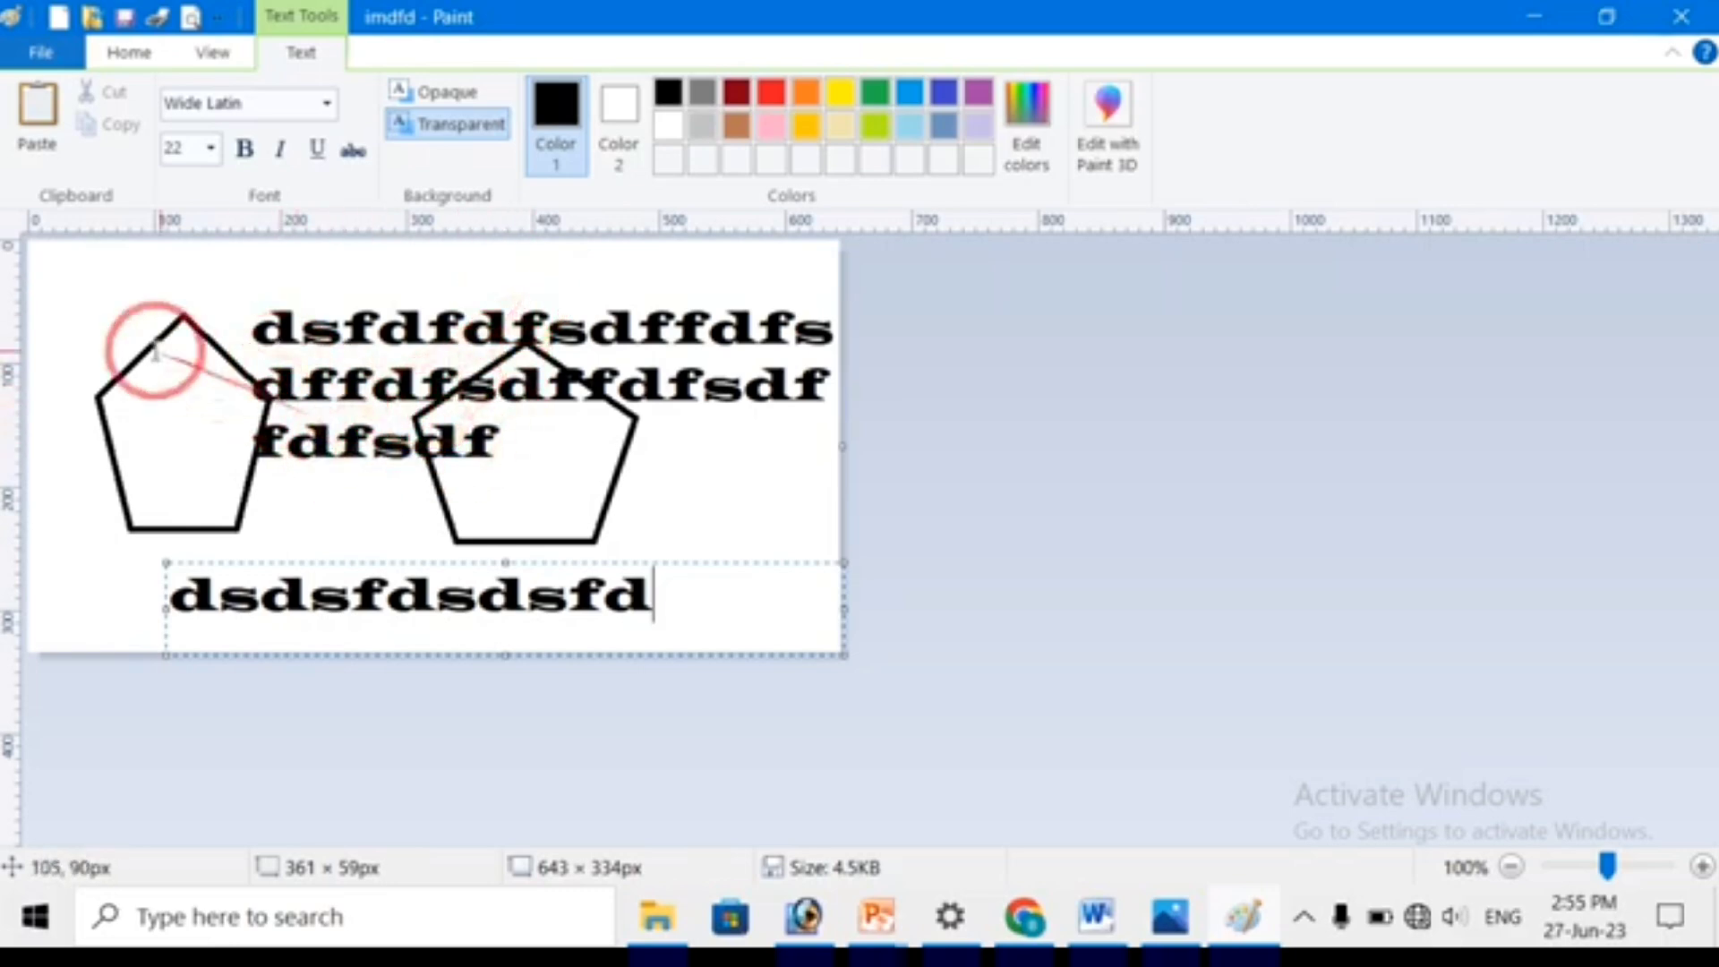
key(ctrl+z)
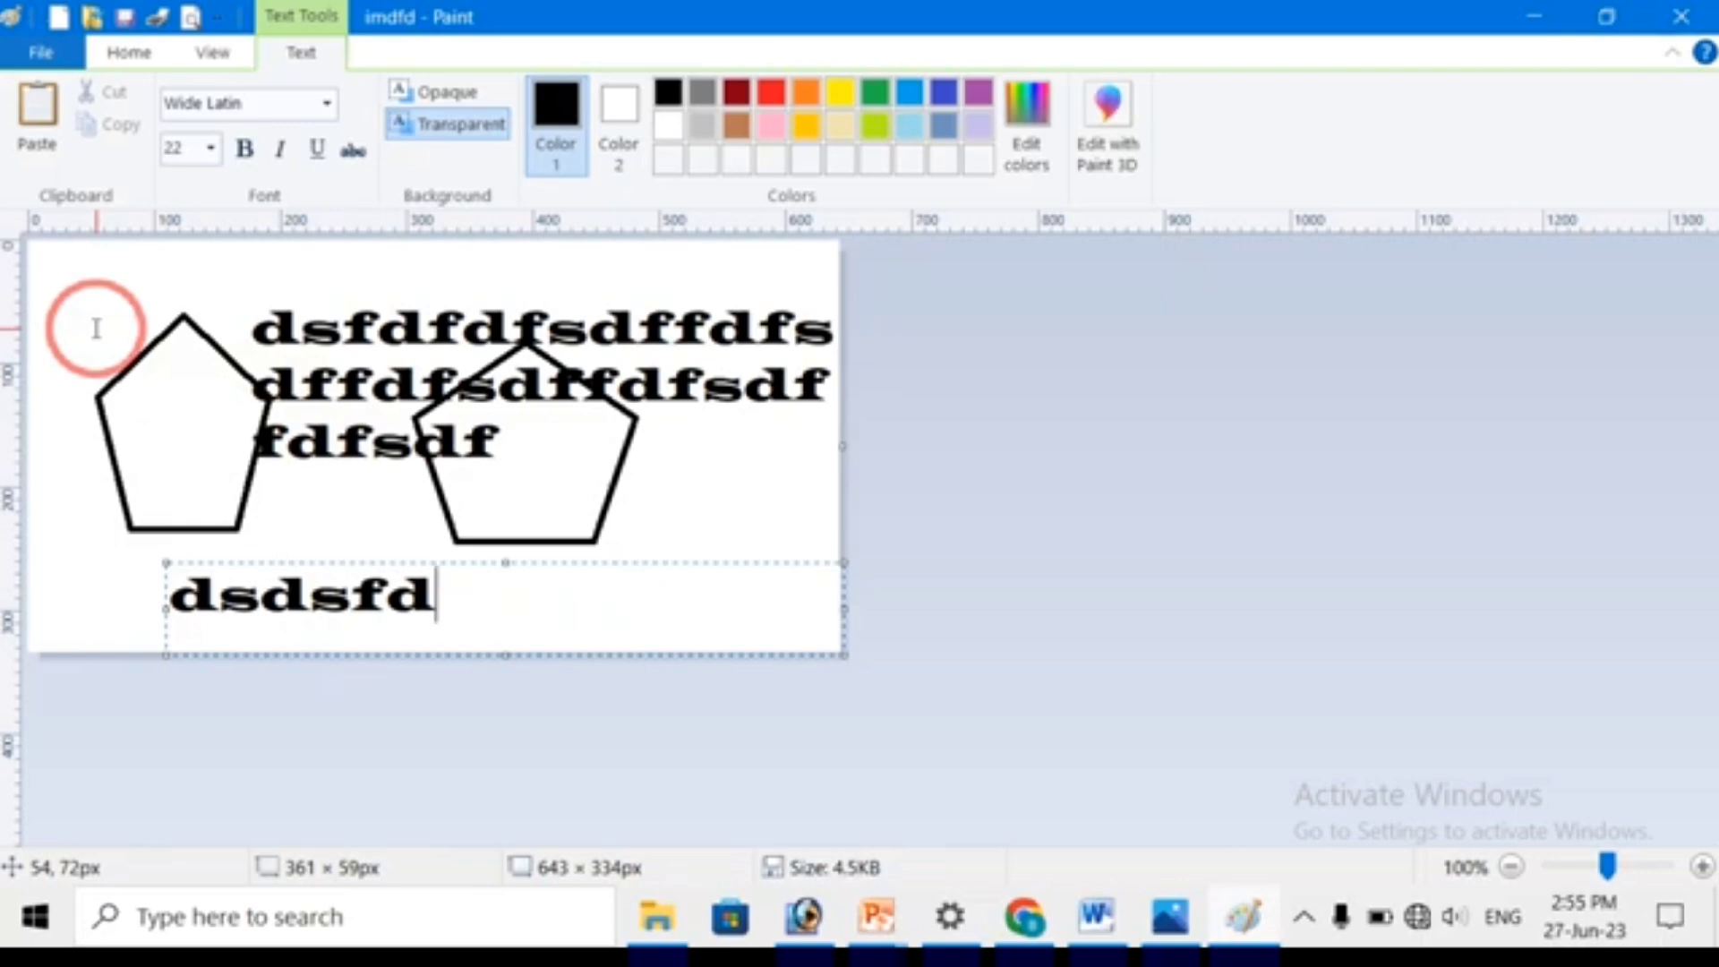
key(ctrl+z)
key(ctrl+y)
key(ctrl+y)
key(ctrl+z)
key(ctrl+a)
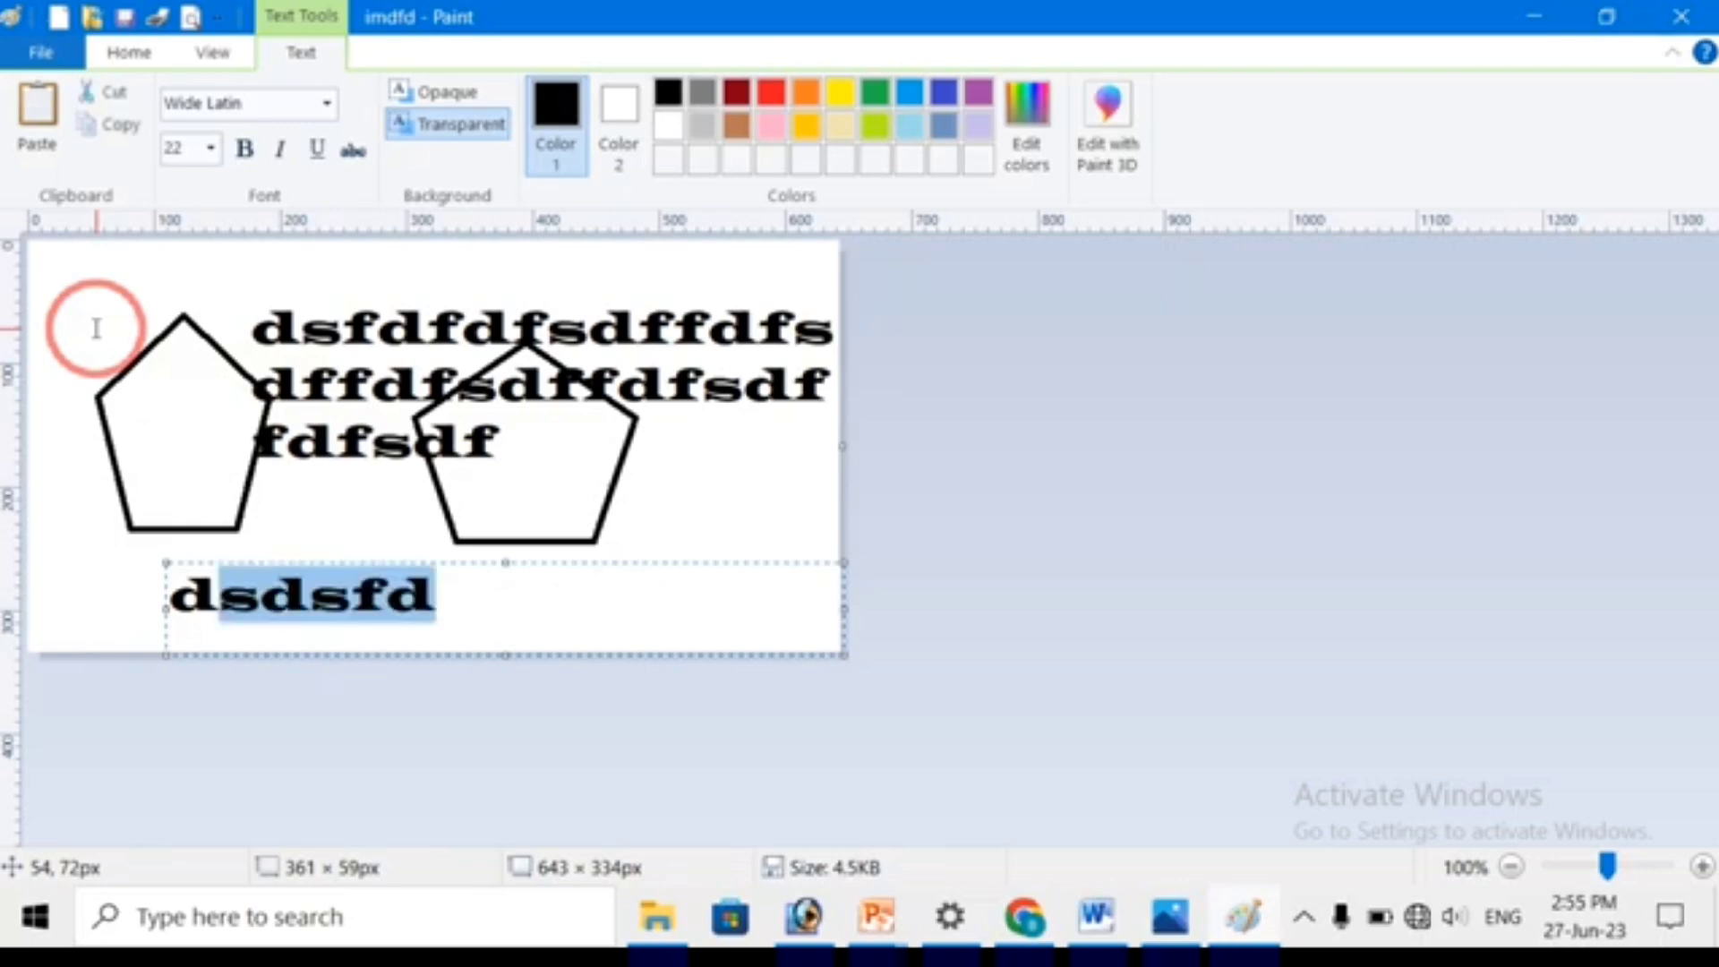
key(Delete)
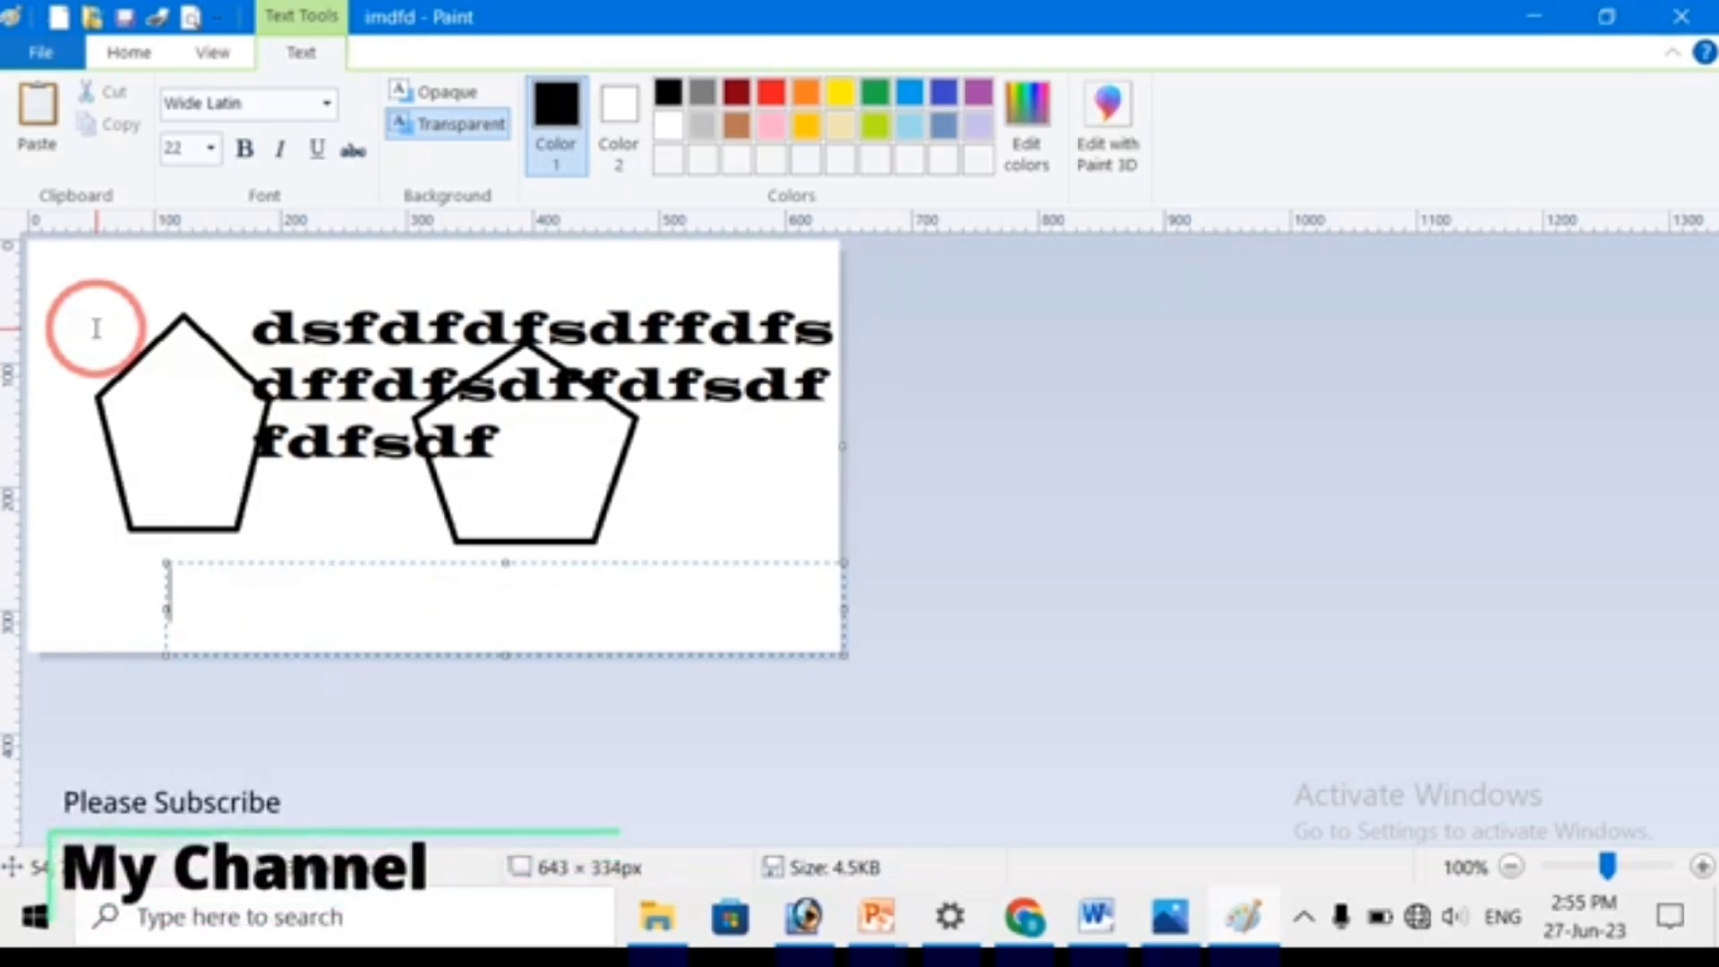
key(ctrl+z)
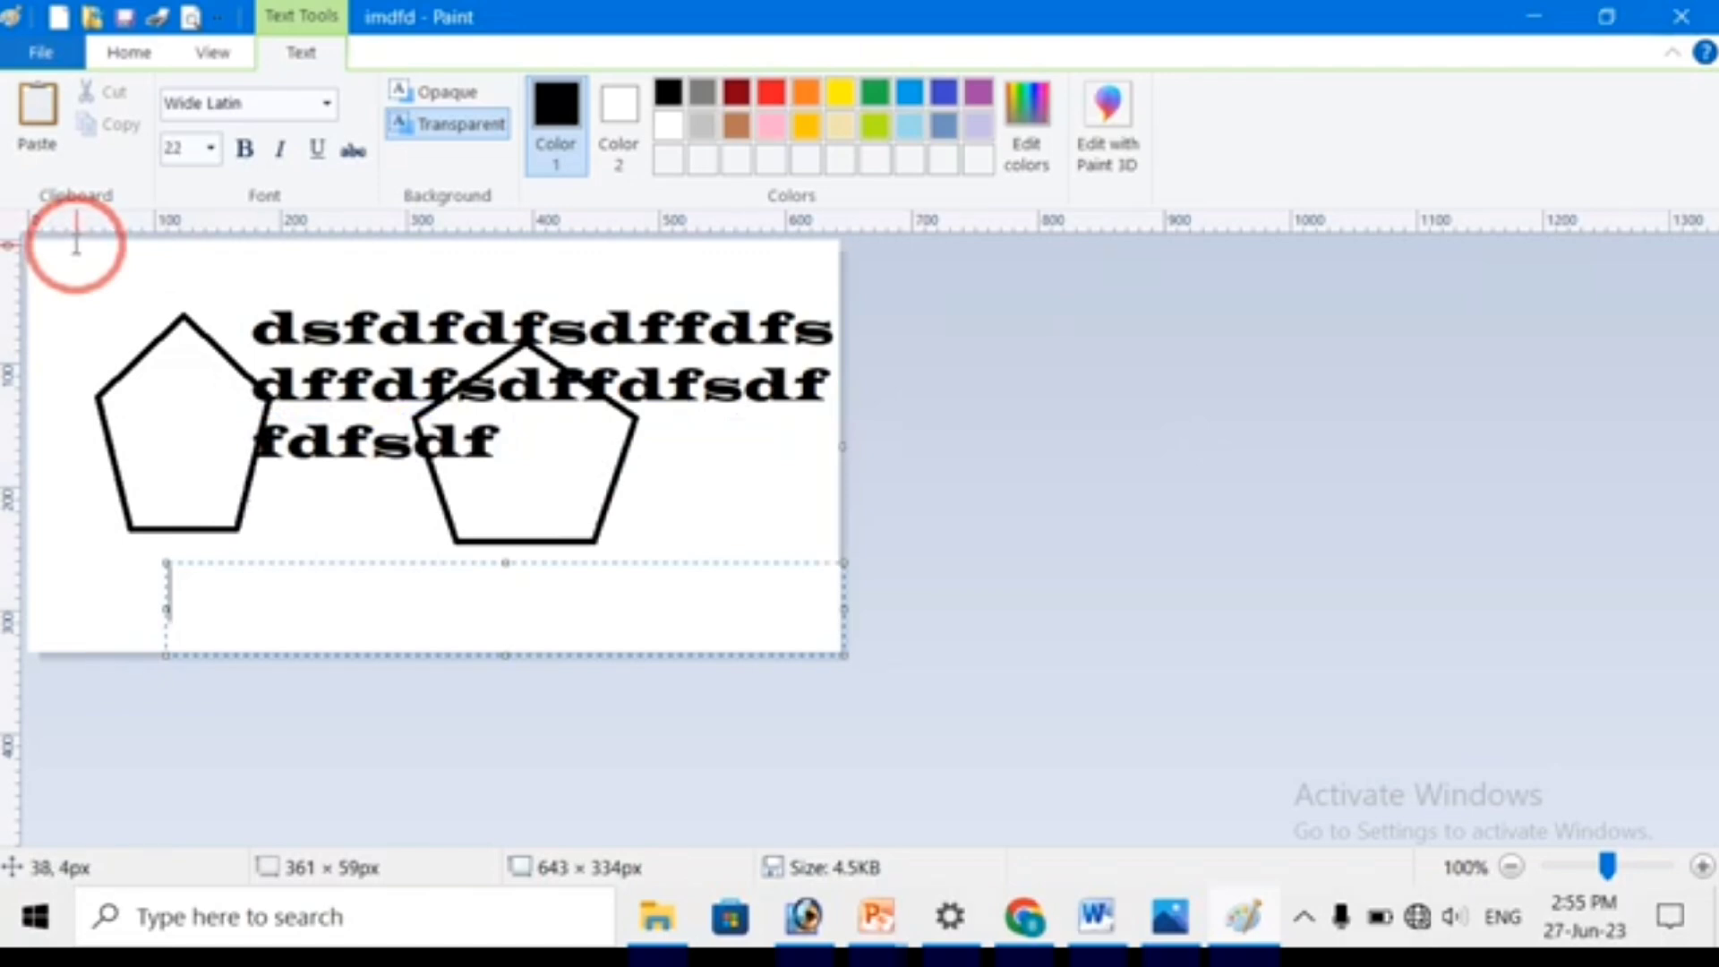
key(ctrl+y)
key(ctrl+z)
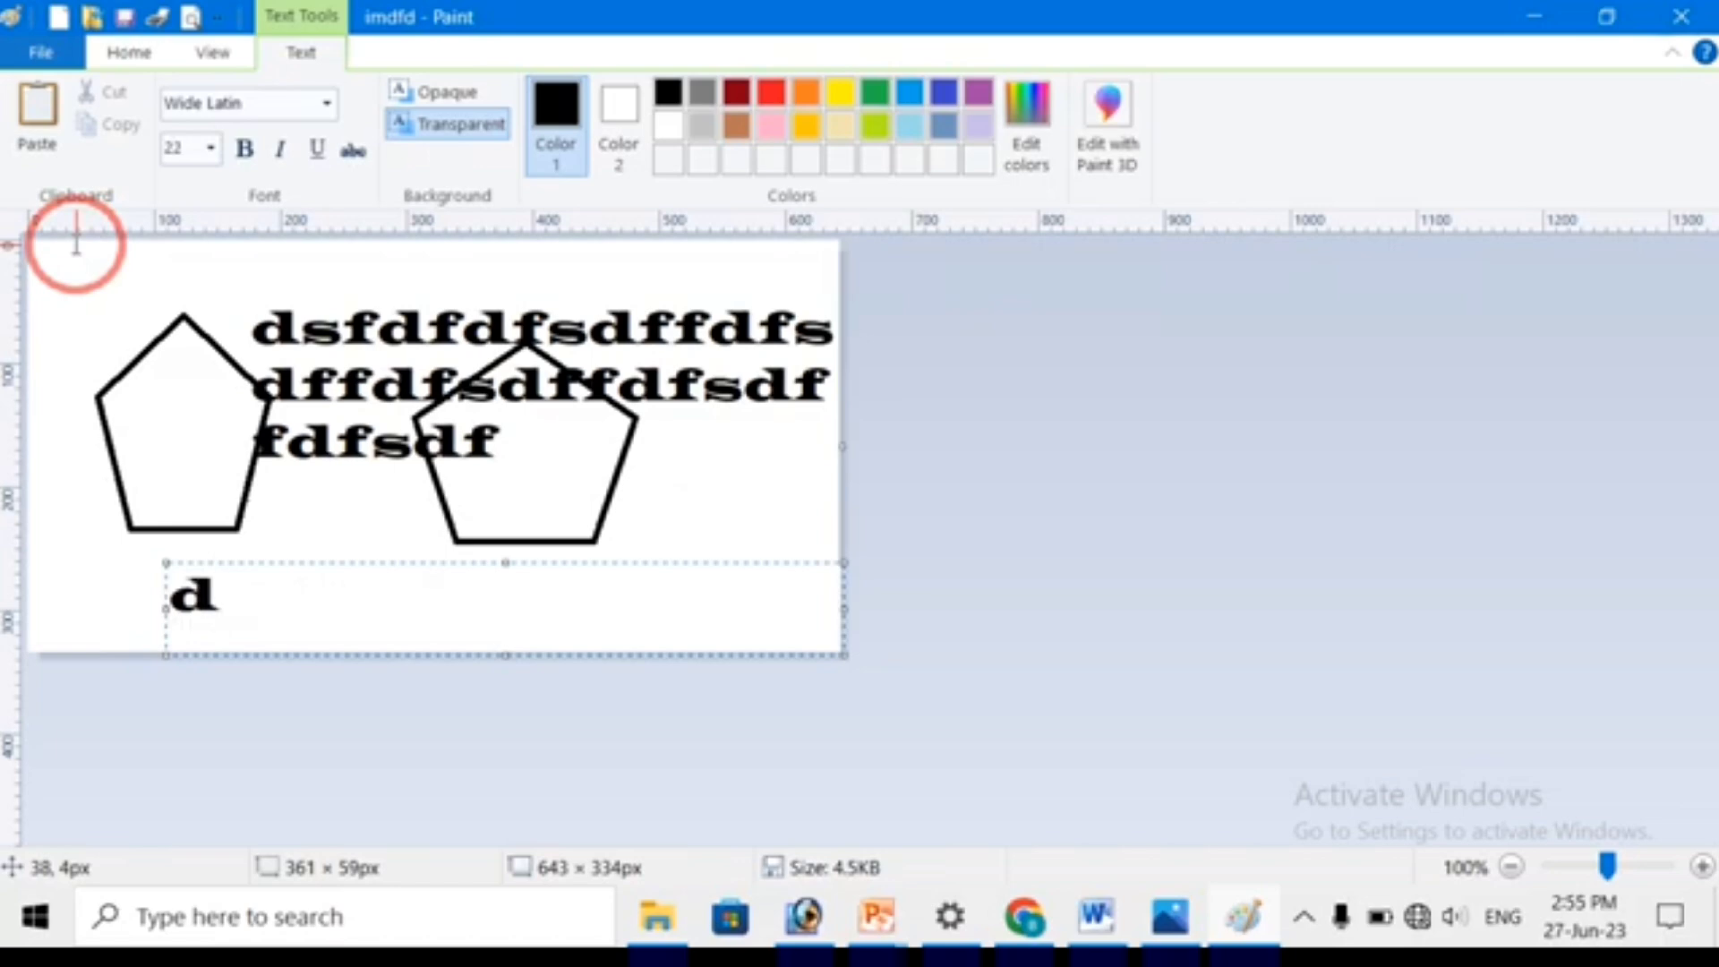
key(ctrl+y)
key(ctrl+y)
key(ctrl+z)
key(ctrl+y)
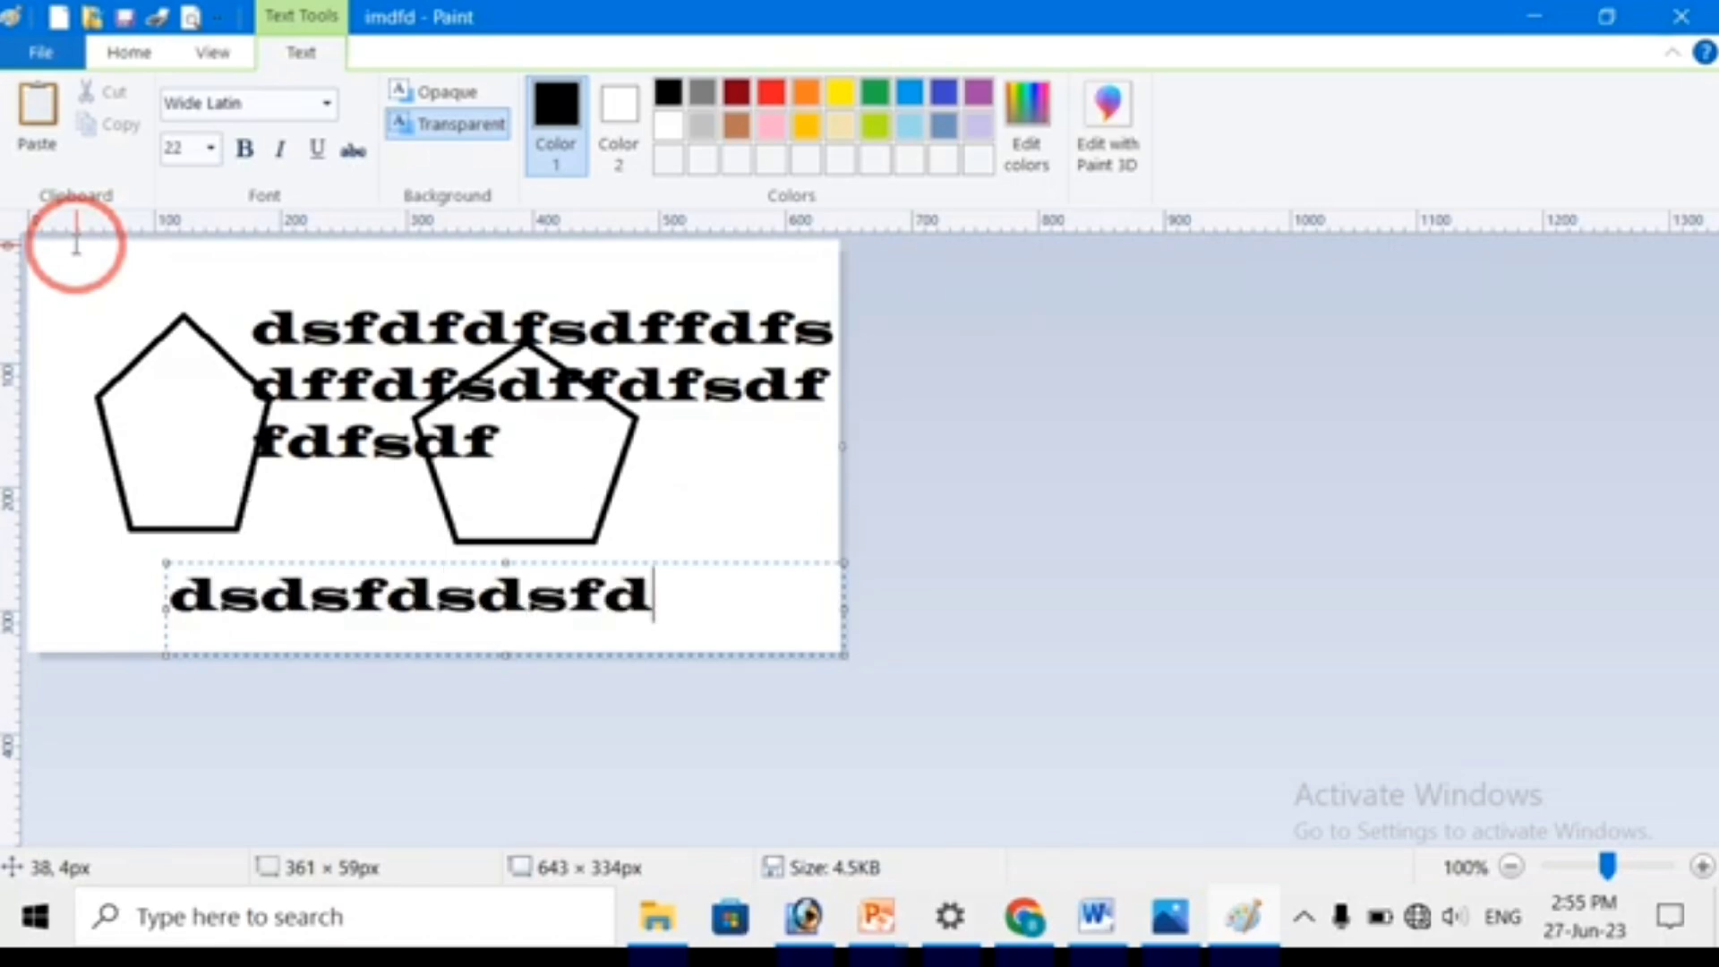